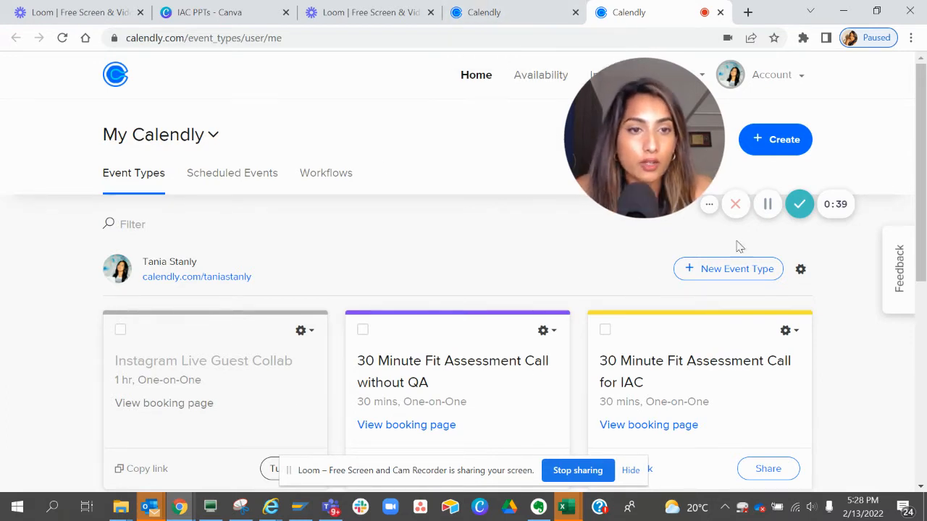
{"action": "left_click", "coordinate": [709, 205]}
{"action": "left_click_drag", "start_coordinate": [693, 124], "coordinate": [166, 129]}
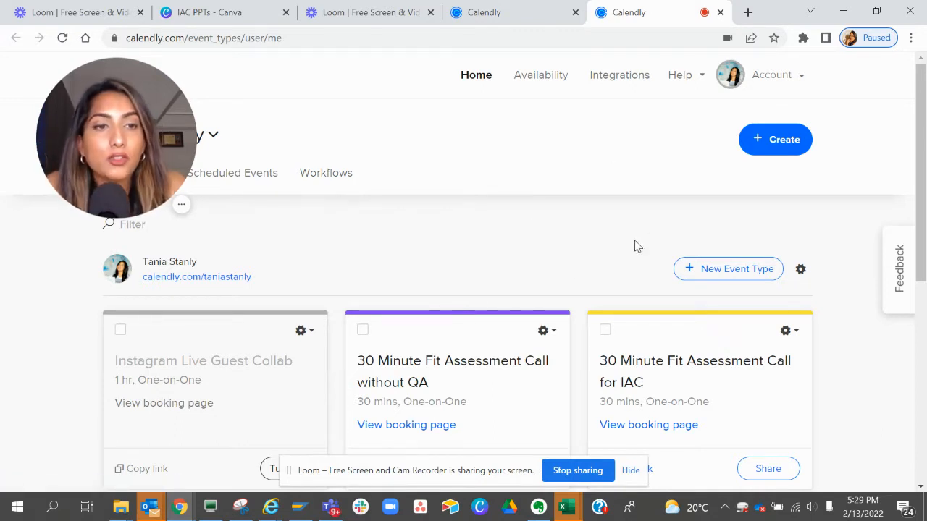
Step: Start creating a new one-on-one event type from the Calendly home page
{"action": "left_click", "coordinate": [782, 140]}
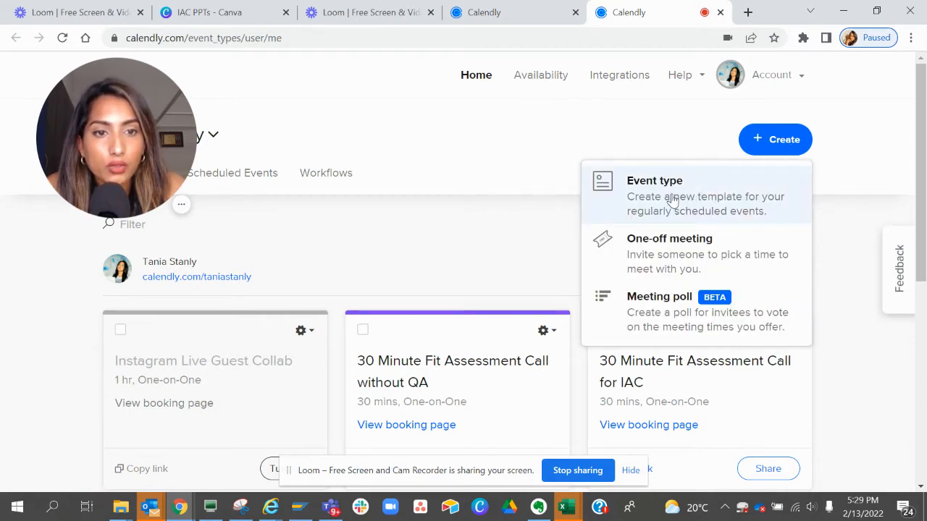
{"action": "left_click", "coordinate": [672, 201]}
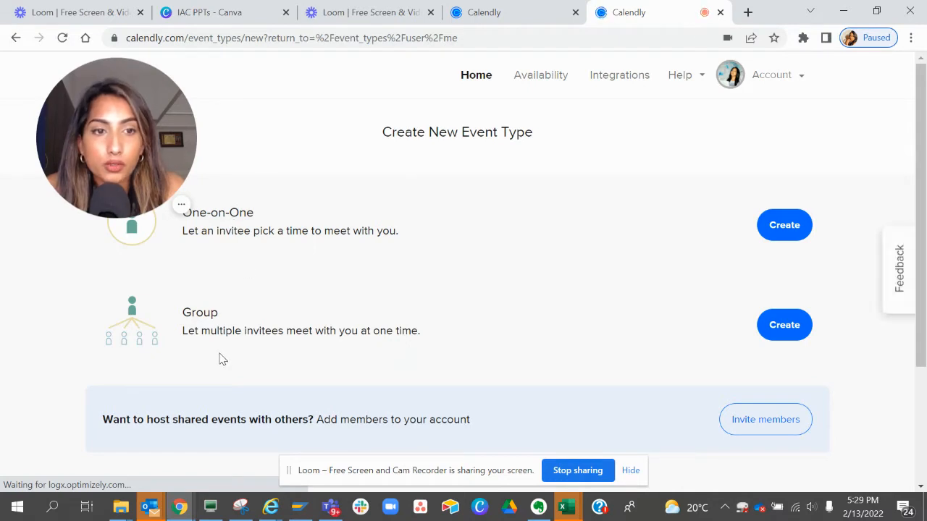
{"action": "right_click", "coordinate": [785, 227]}
{"action": "left_click", "coordinate": [784, 224]}
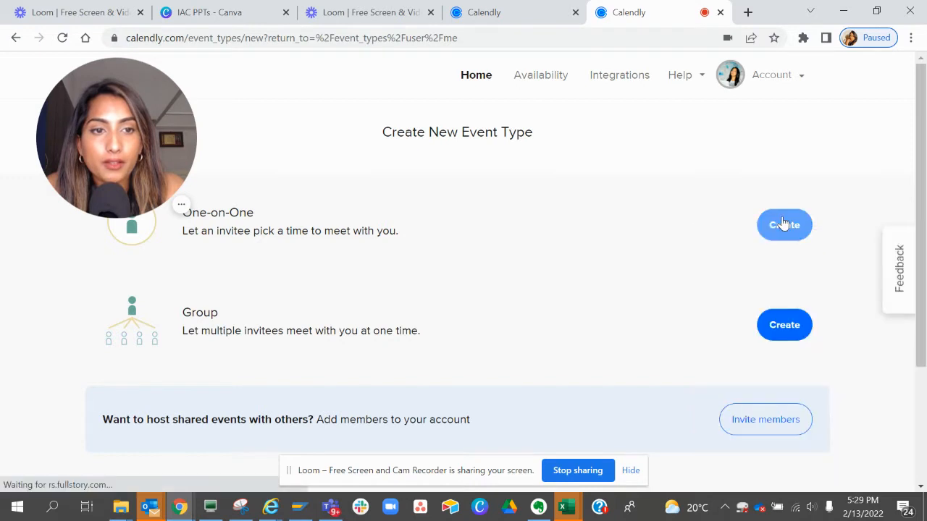
Step: Enter Coaching Session as the name of the new one-on-one event type
{"action": "scroll", "coordinate": [348, 290], "scroll_direction": "down", "scroll_amount": 1}
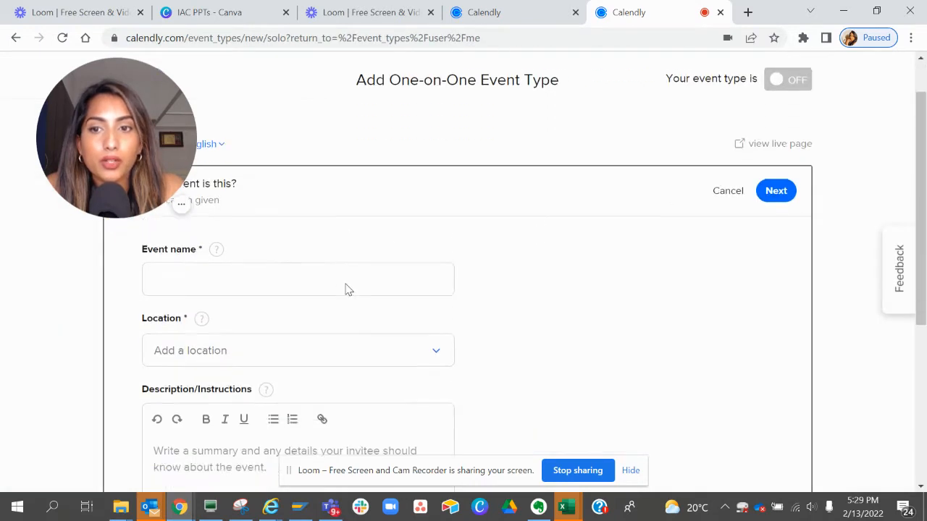
{"action": "left_click", "coordinate": [307, 278]}
{"action": "type", "text": "Co"}
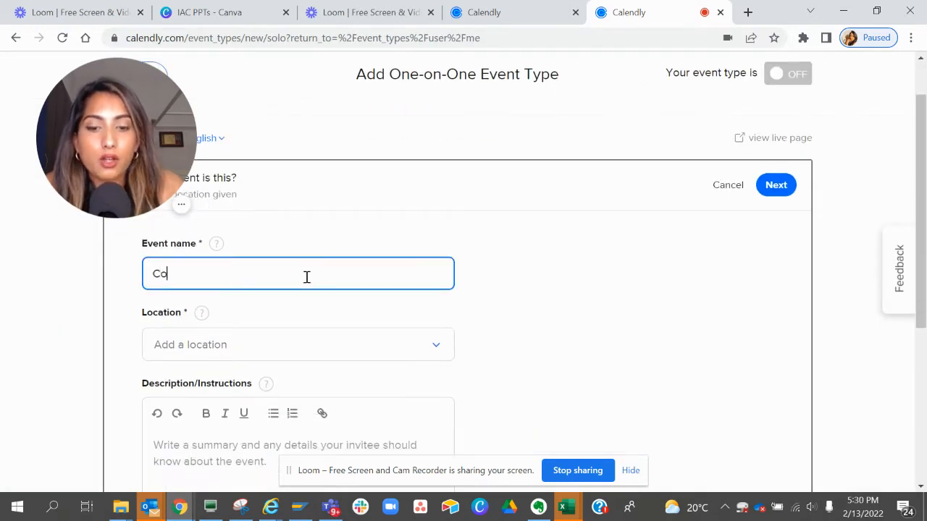
{"action": "type", "text": "aching Session"}
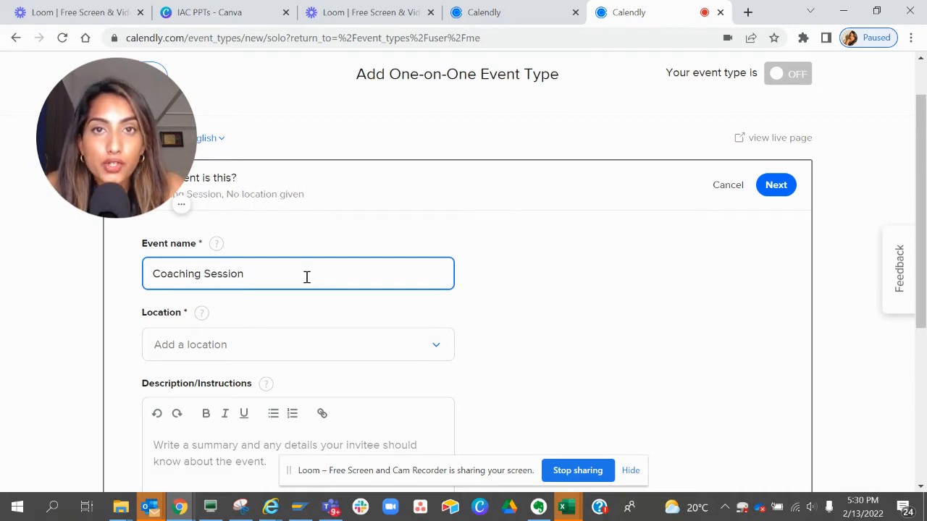
{"action": "left_click", "coordinate": [386, 319]}
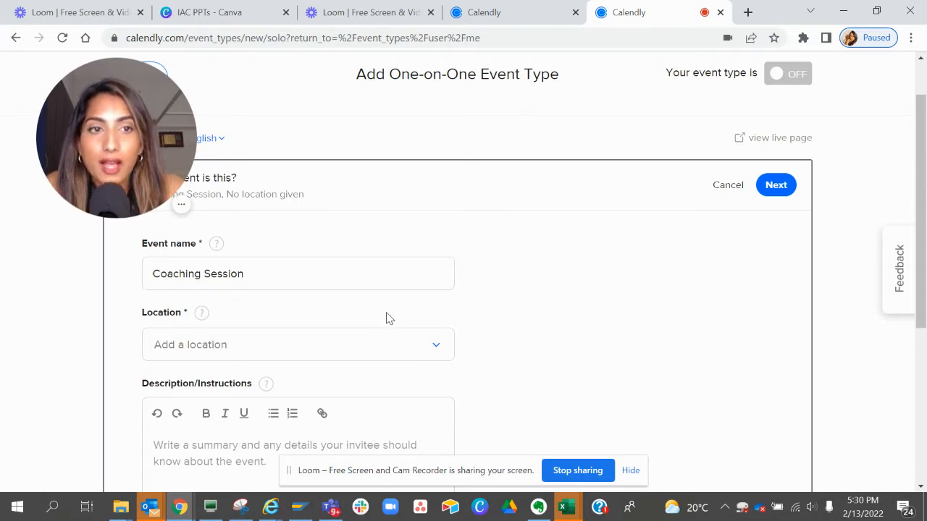
Step: Check the help note on the location field, then choose Zoom as the event's location
{"action": "left_click", "coordinate": [386, 313]}
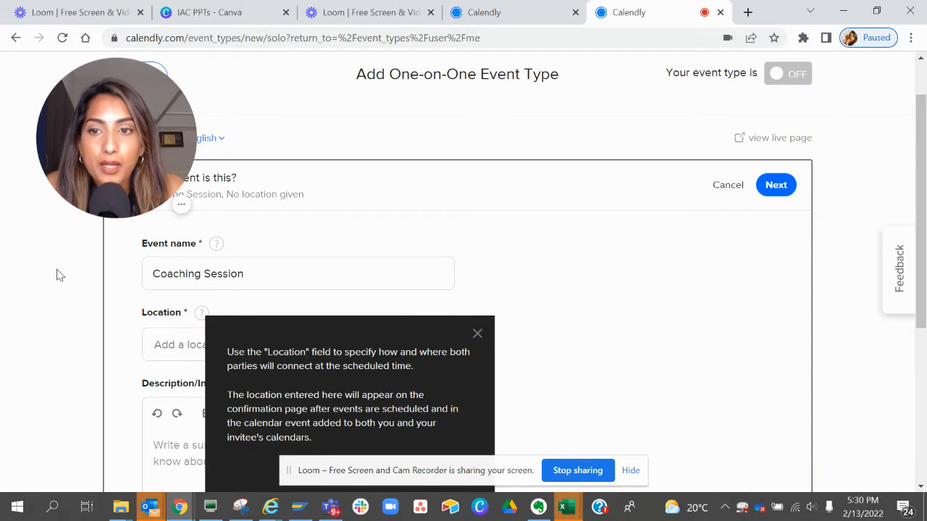
{"action": "left_click", "coordinate": [60, 275]}
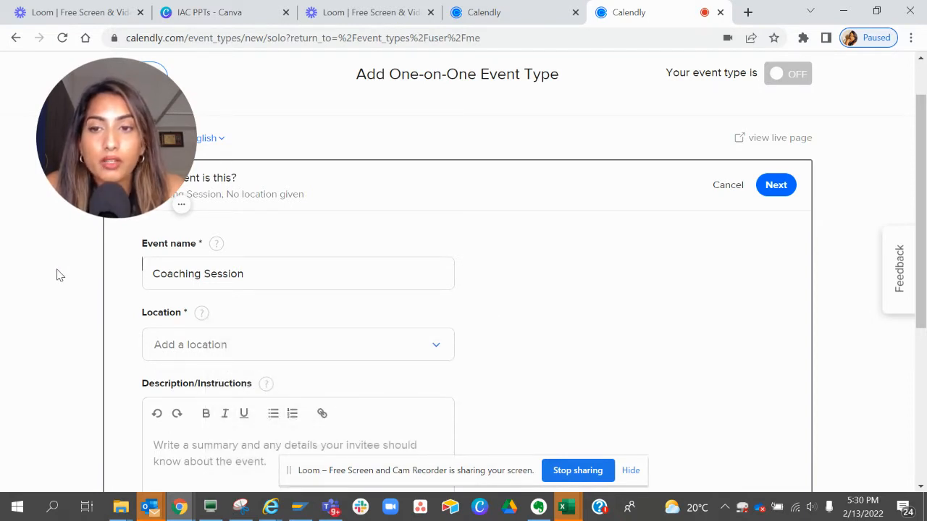
{"action": "scroll", "coordinate": [57, 274], "scroll_direction": "down", "scroll_amount": 1}
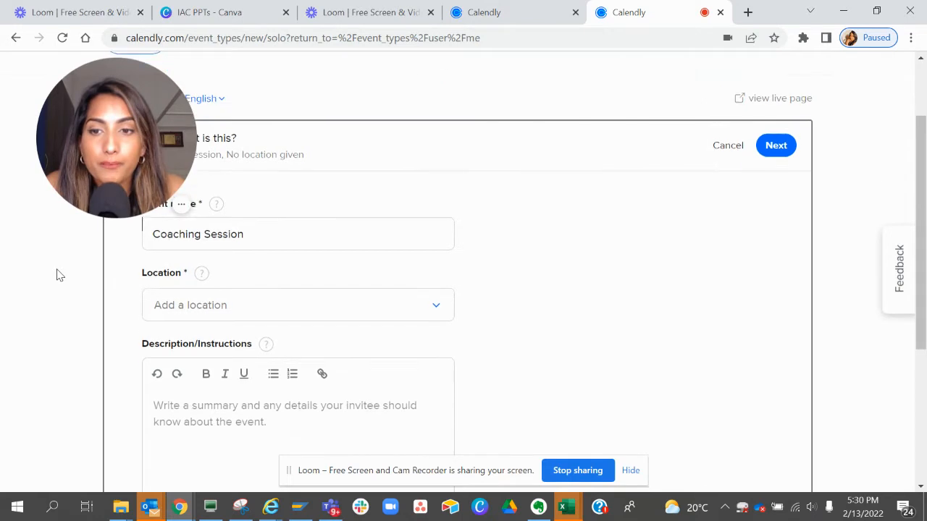
{"action": "left_click", "coordinate": [185, 309]}
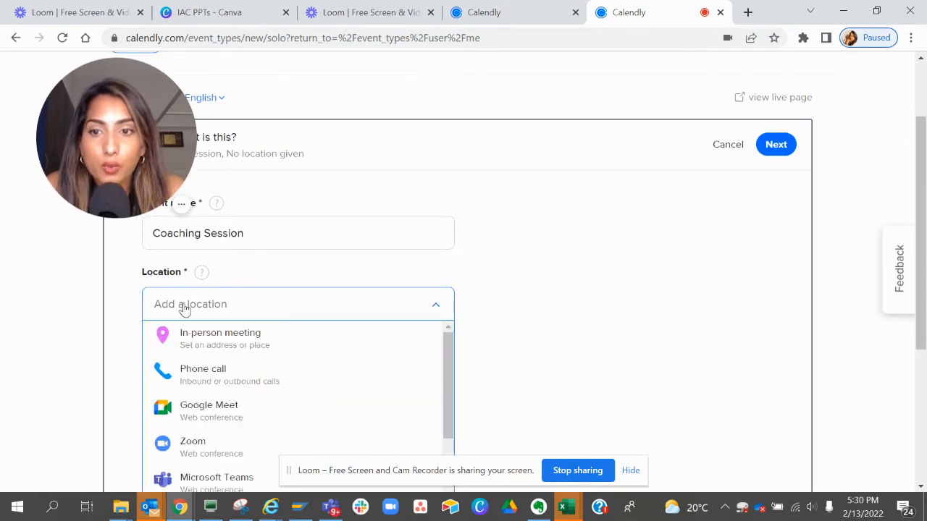
{"action": "scroll", "coordinate": [184, 309], "scroll_direction": "down", "scroll_amount": 2}
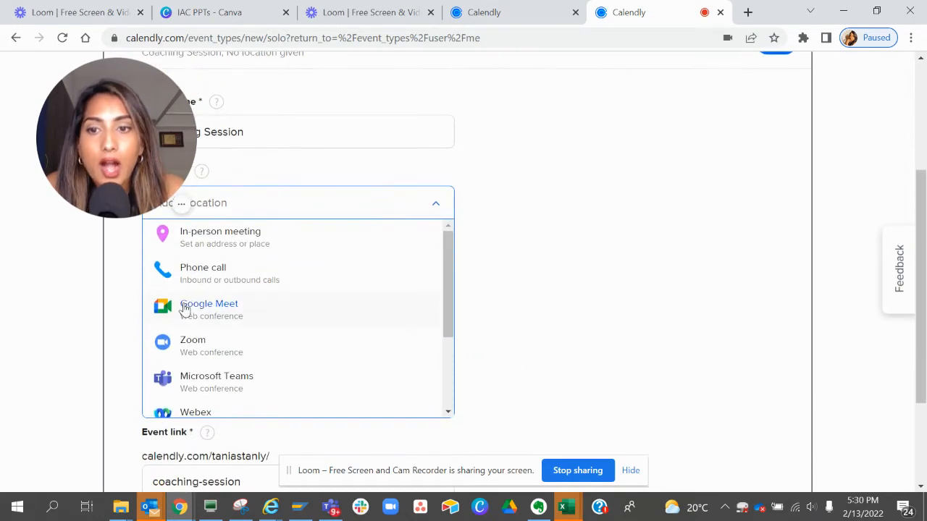
{"action": "scroll", "coordinate": [220, 333], "scroll_direction": "down", "scroll_amount": 2}
{"action": "scroll", "coordinate": [221, 333], "scroll_direction": "up", "scroll_amount": 1}
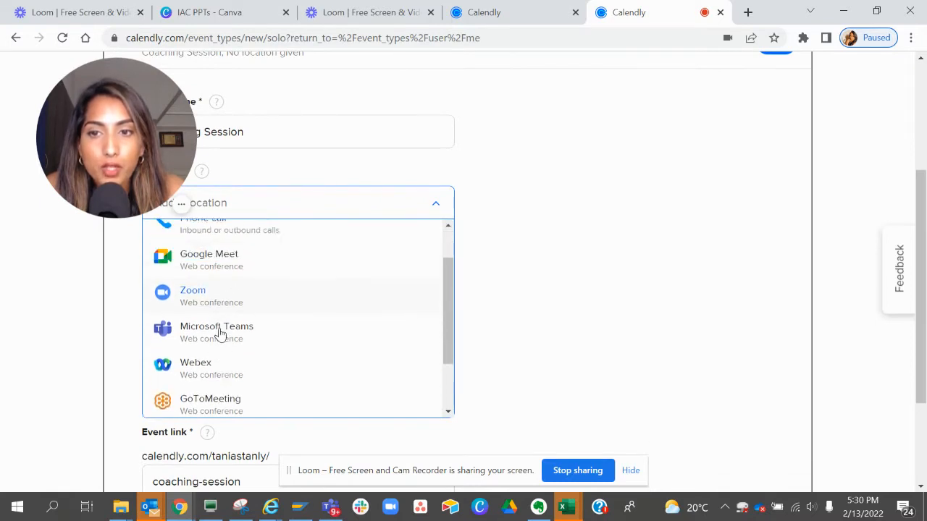
{"action": "scroll", "coordinate": [229, 312], "scroll_direction": "down", "scroll_amount": 2}
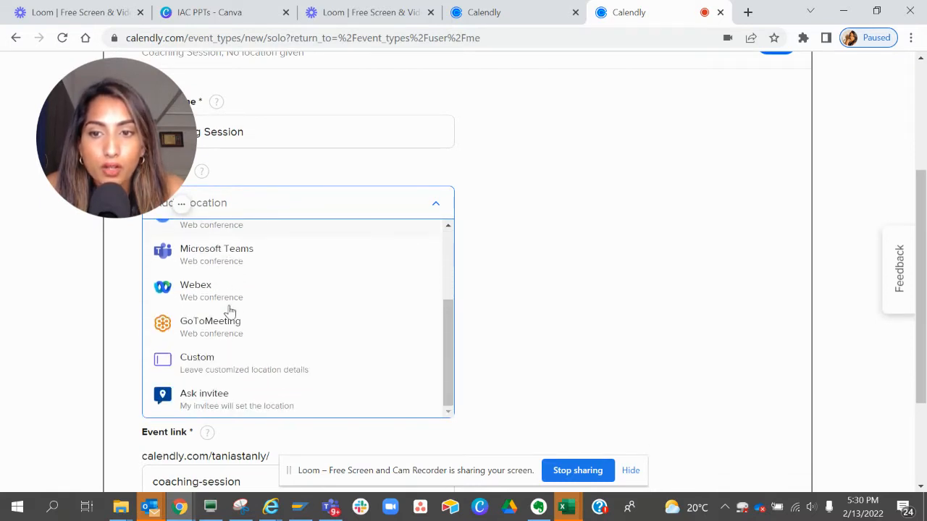
{"action": "scroll", "coordinate": [230, 311], "scroll_direction": "up", "scroll_amount": 2}
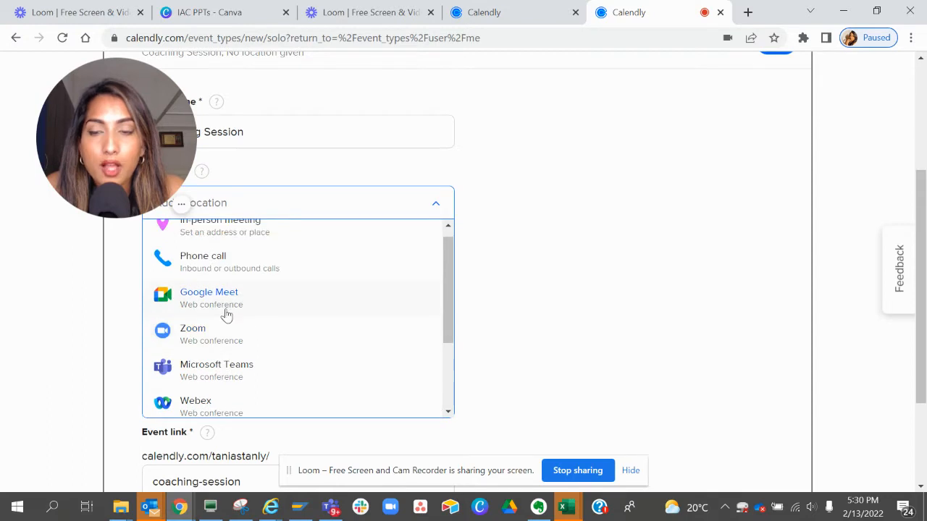
{"action": "left_click", "coordinate": [209, 335]}
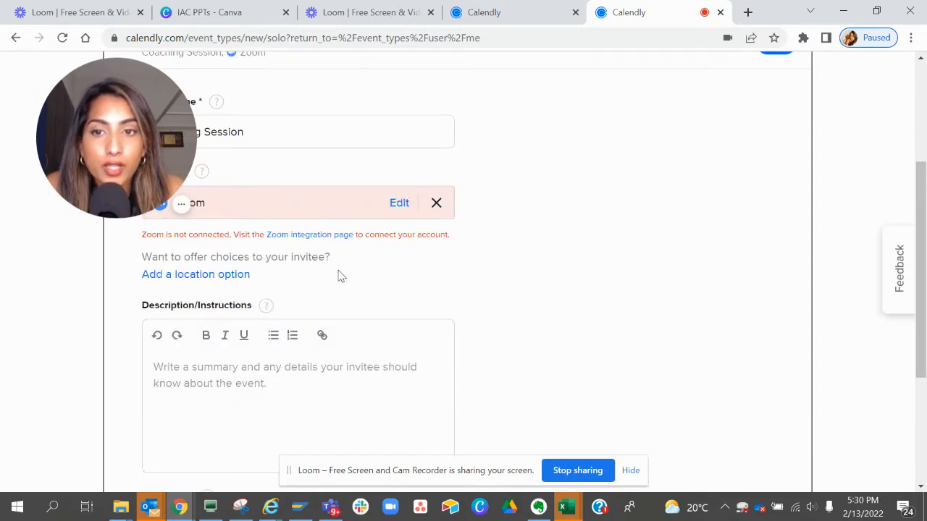
Step: Open the Zoom integration page from the location notice and start connecting a Zoom account
{"action": "left_click", "coordinate": [304, 236]}
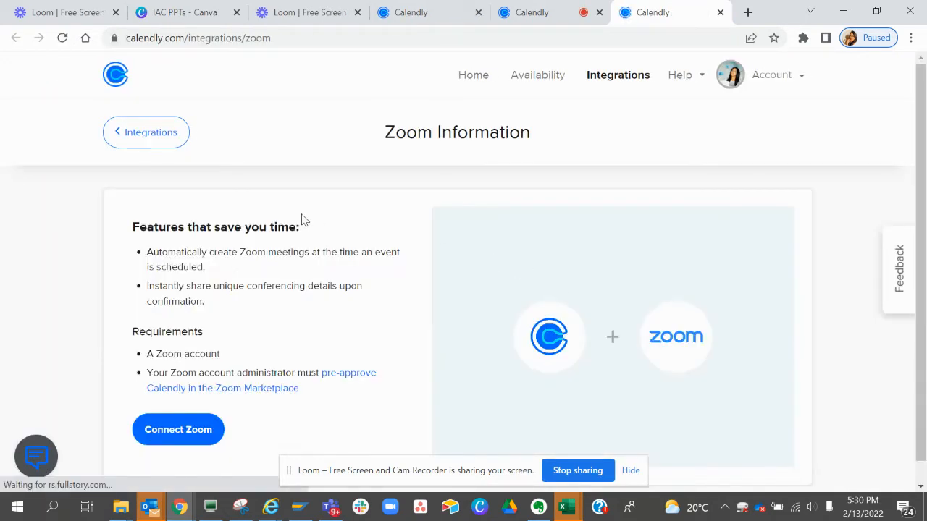
{"action": "scroll", "coordinate": [300, 222], "scroll_direction": "down", "scroll_amount": 1}
{"action": "left_click", "coordinate": [182, 408]}
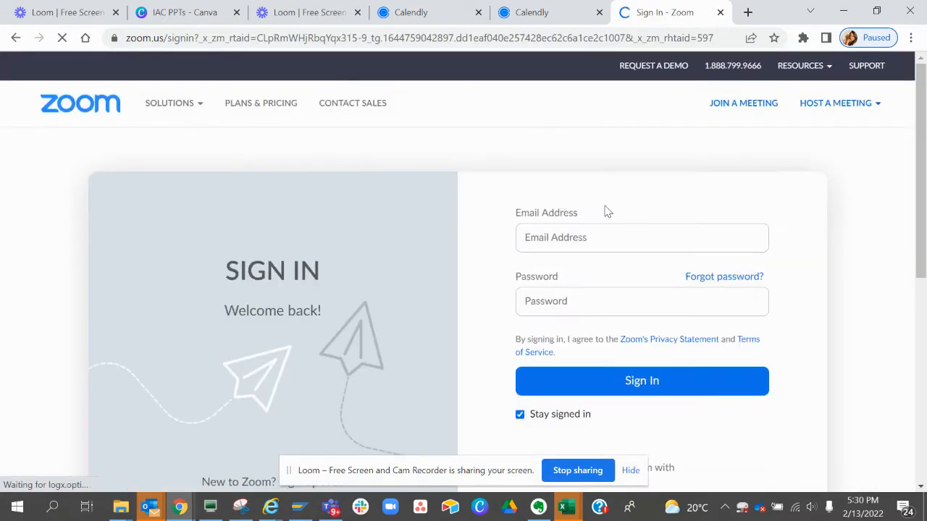
Step: Accept the cookies on the Zoom site and sign in with the saved account credentials
{"action": "left_click", "coordinate": [570, 239]}
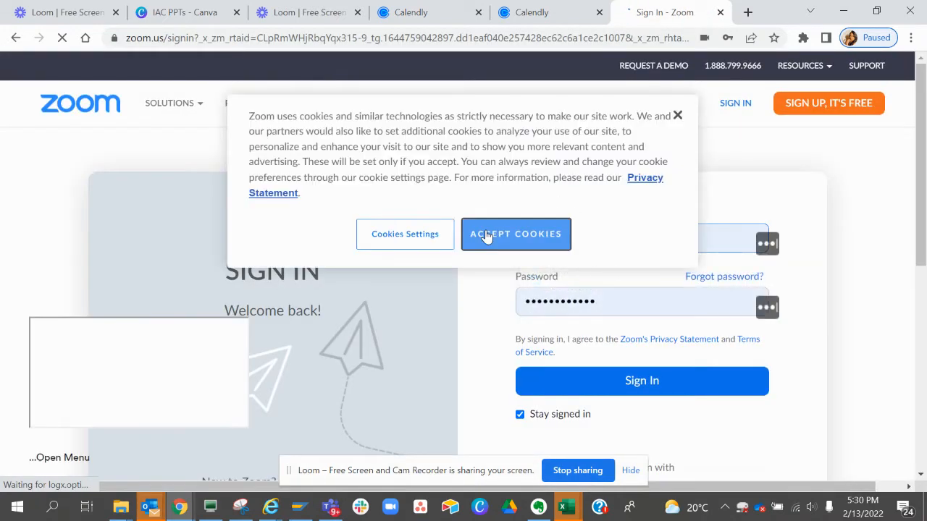
{"action": "left_click", "coordinate": [488, 235]}
{"action": "left_click", "coordinate": [643, 383]}
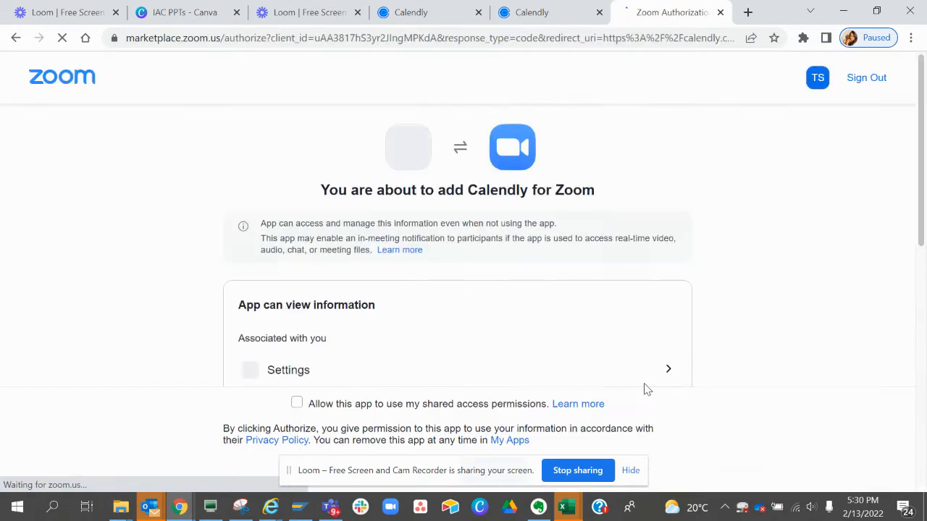
Step: Allow Calendly to use the shared access permissions and authorize it for the Zoom account
{"action": "scroll", "coordinate": [165, 317], "scroll_direction": "down", "scroll_amount": 7}
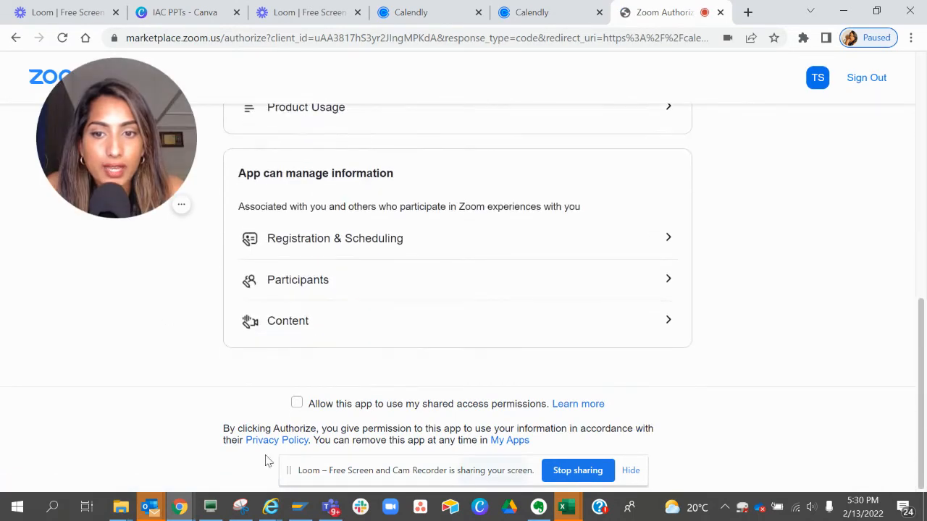
{"action": "left_click", "coordinate": [296, 403]}
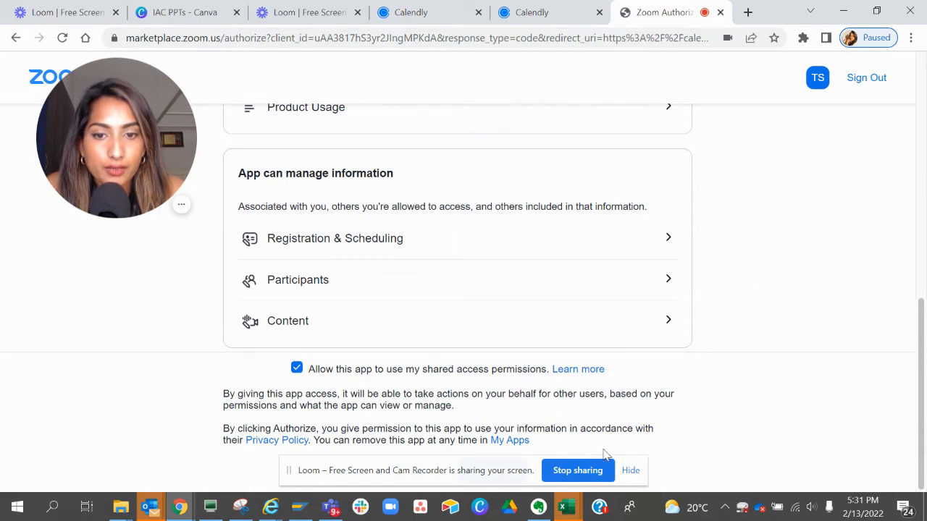
{"action": "left_click", "coordinate": [635, 471]}
{"action": "left_click", "coordinate": [512, 475]}
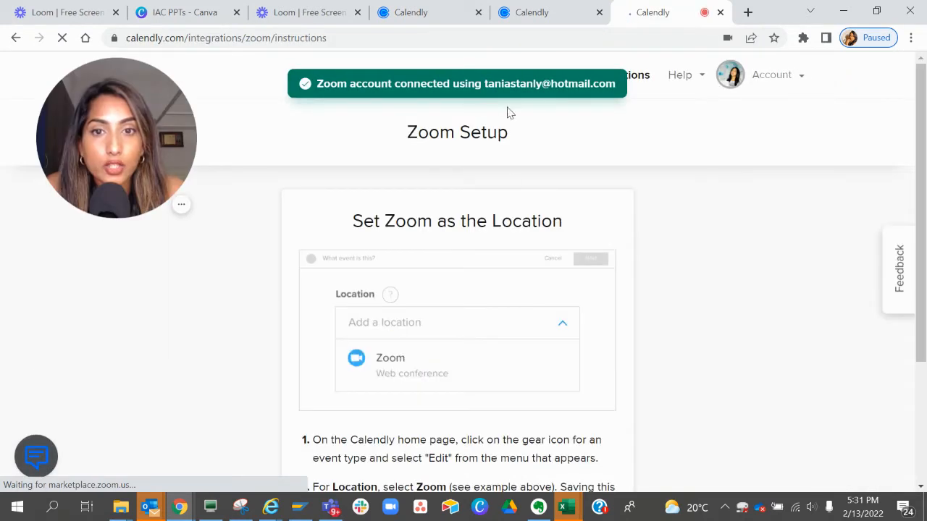
Step: Return to the one-on-one event type form and reload it, discarding the unsaved entries
{"action": "left_click", "coordinate": [540, 12]}
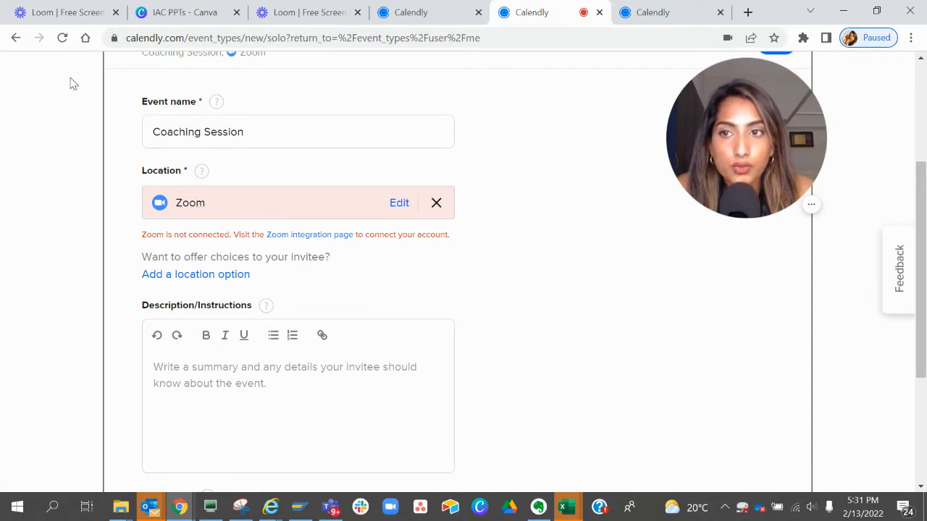
{"action": "left_click", "coordinate": [63, 37]}
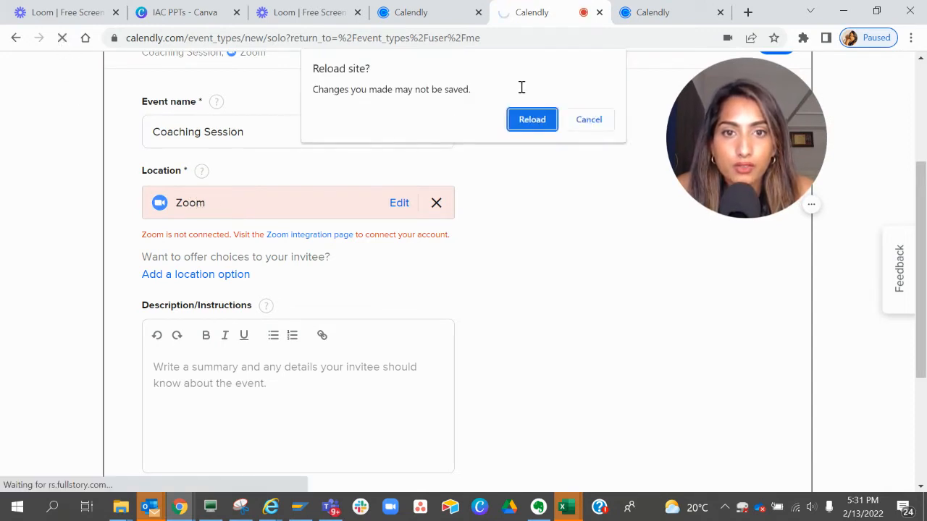
{"action": "left_click", "coordinate": [532, 119]}
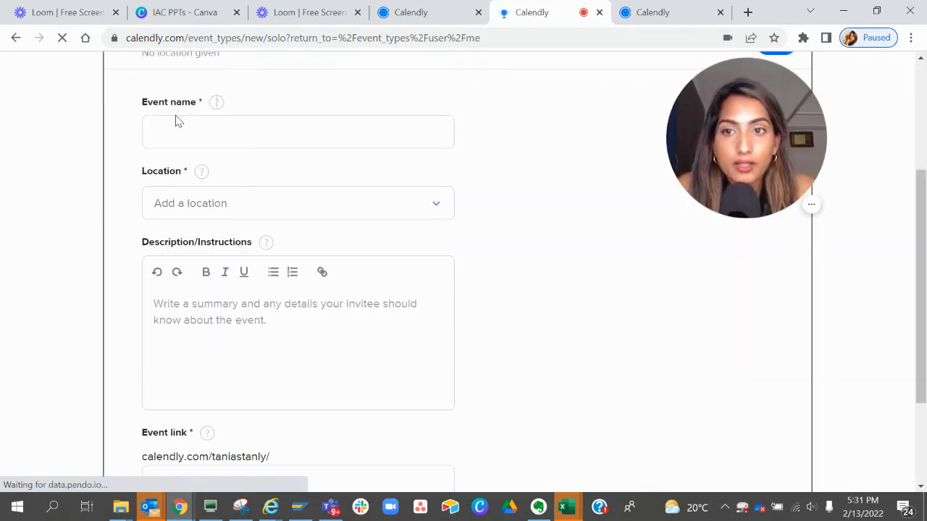
Step: Name the event Coaching Session and set its location to Zoom
{"action": "left_click", "coordinate": [173, 135]}
{"action": "type", "text": "Coachi"}
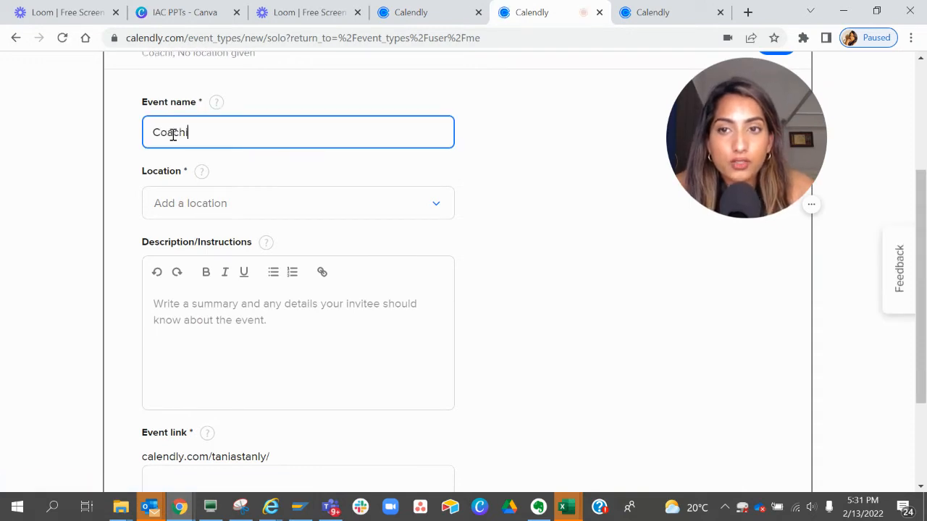
{"action": "type", "text": "ng Se"}
{"action": "key", "text": "BackSpace"}
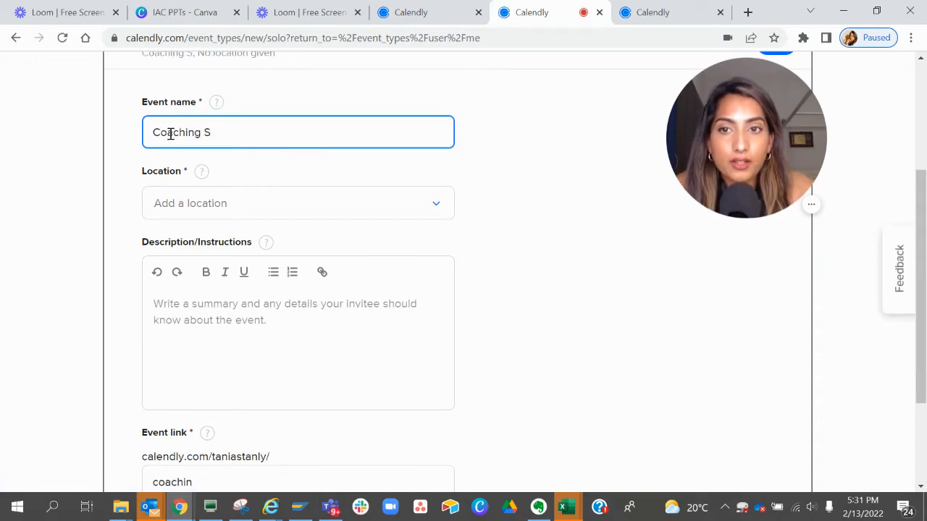
{"action": "type", "text": "ession"}
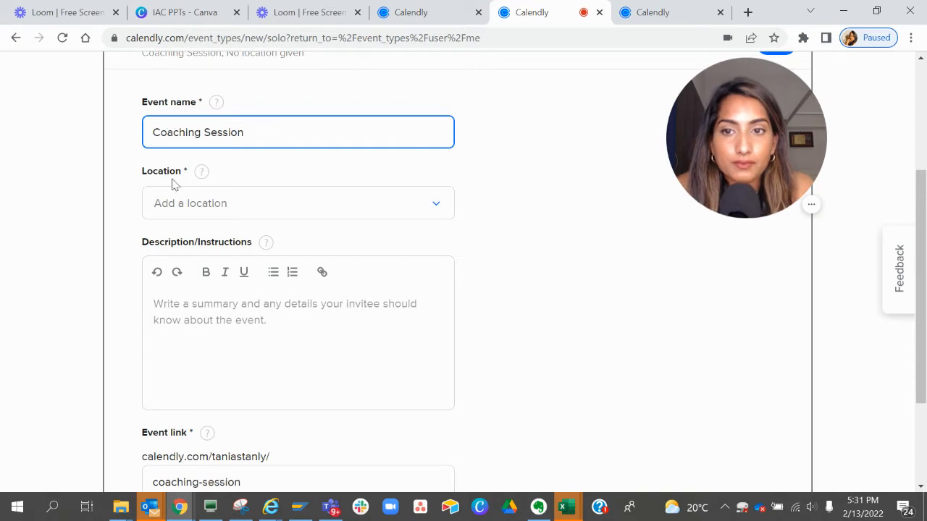
{"action": "left_click", "coordinate": [185, 201]}
{"action": "left_click", "coordinate": [199, 351]}
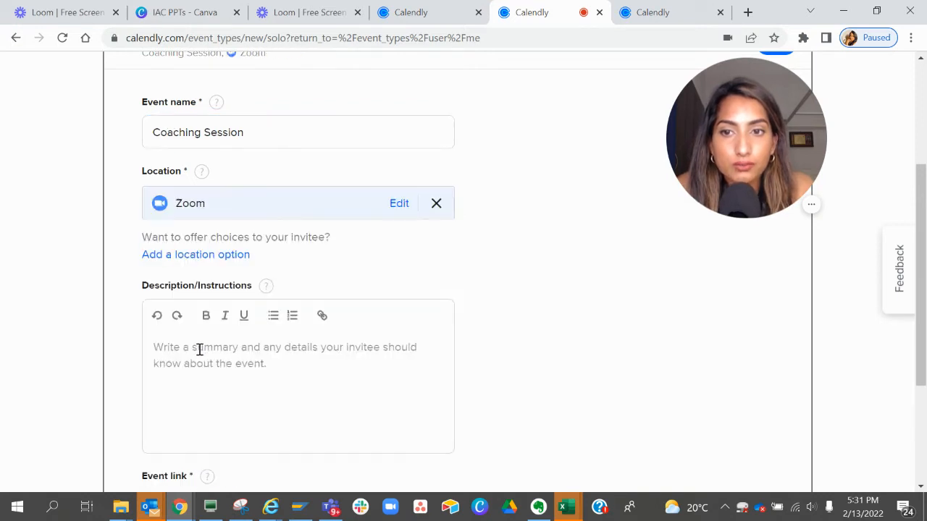
Step: Enter the event description "1:1 session teaching about life audit."
{"action": "scroll", "coordinate": [92, 307], "scroll_direction": "down", "scroll_amount": 2}
{"action": "left_click", "coordinate": [203, 196]}
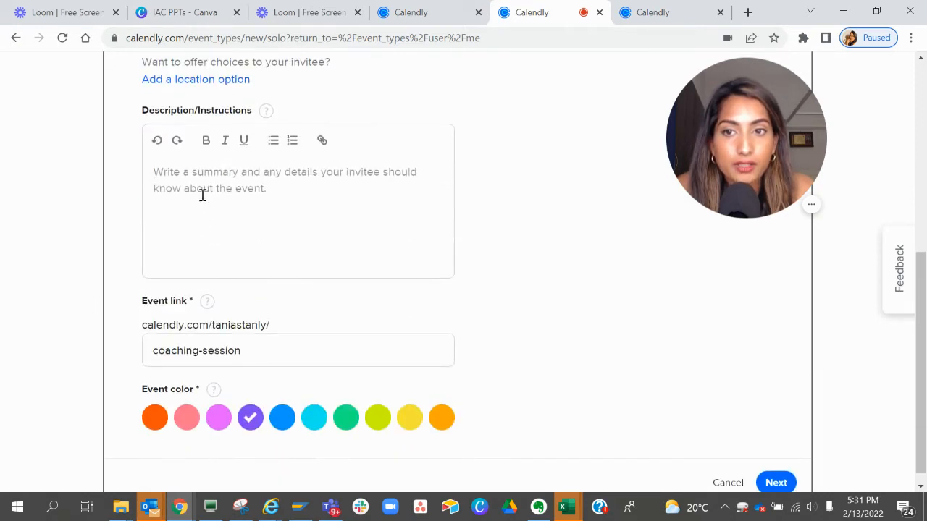
{"action": "type", "text": "1:1 sess"}
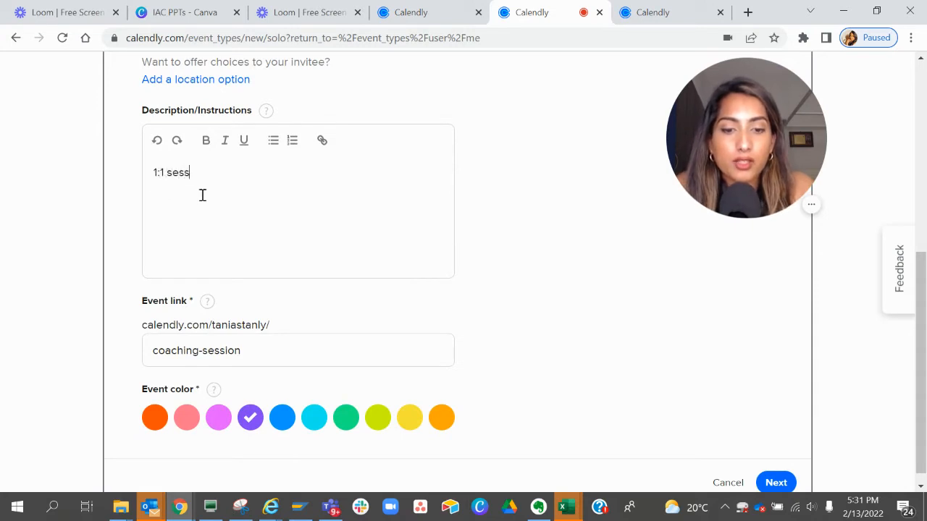
{"action": "type", "text": "alking ab"}
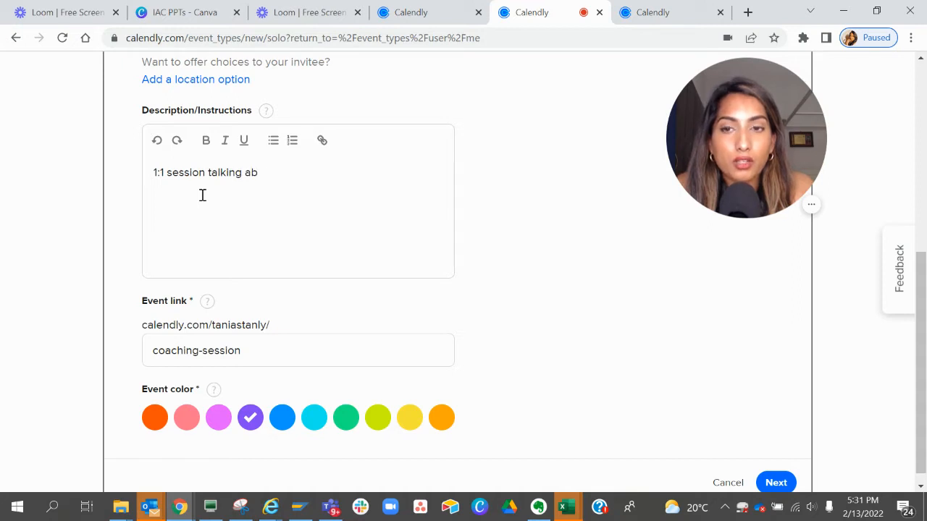
{"action": "key", "text": "BackSpace"}
{"action": "key", "text": "BackSpace"}
{"action": "key", "text": "BackSpace"}
{"action": "key", "text": "BackSpace"}
{"action": "key", "text": "BackSpace"}
{"action": "key", "text": "BackSpace"}
{"action": "key", "text": "BackSpace"}
{"action": "key", "text": "BackSpace"}
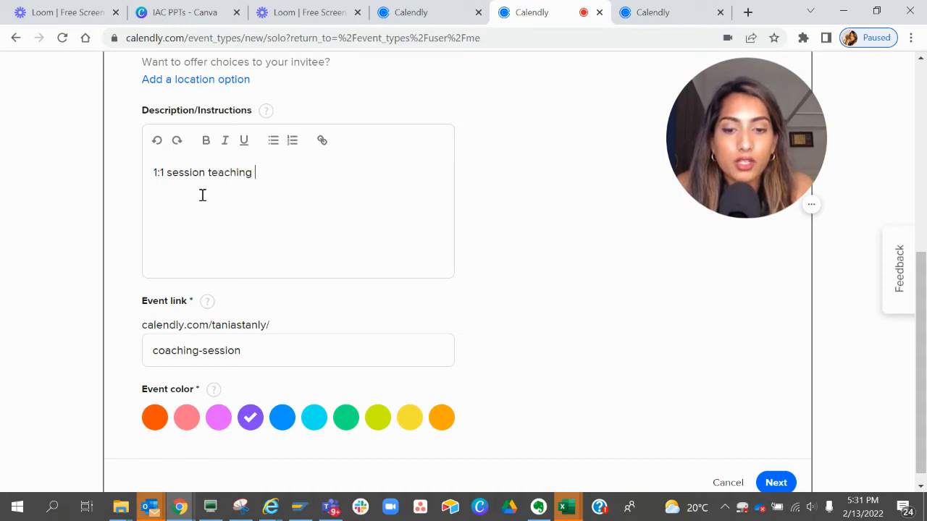
{"action": "type", "text": "eaching about life audit."}
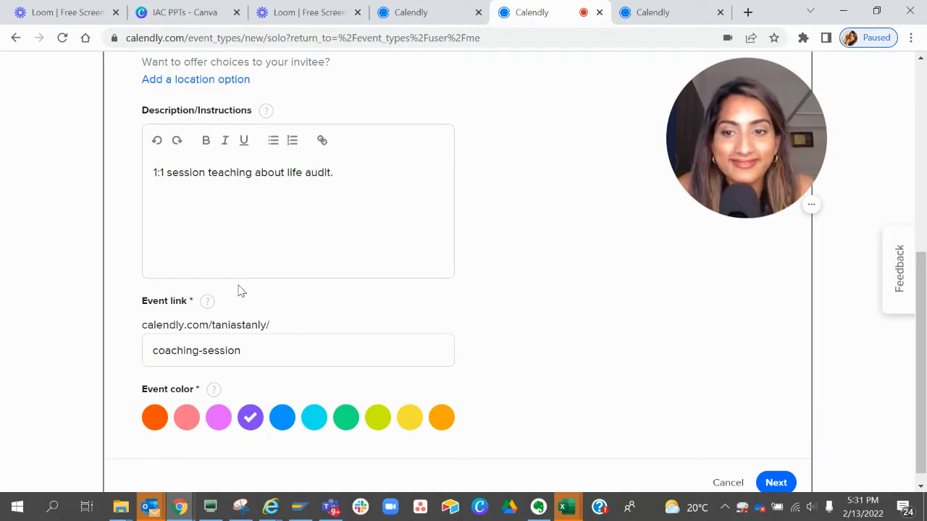
Step: Keep coaching-session as the event link and the preselected colour, and continue to the event's scheduling settings
{"action": "scroll", "coordinate": [241, 290], "scroll_direction": "down", "scroll_amount": 1}
{"action": "left_click_drag", "start_coordinate": [148, 340], "coordinate": [287, 326]}
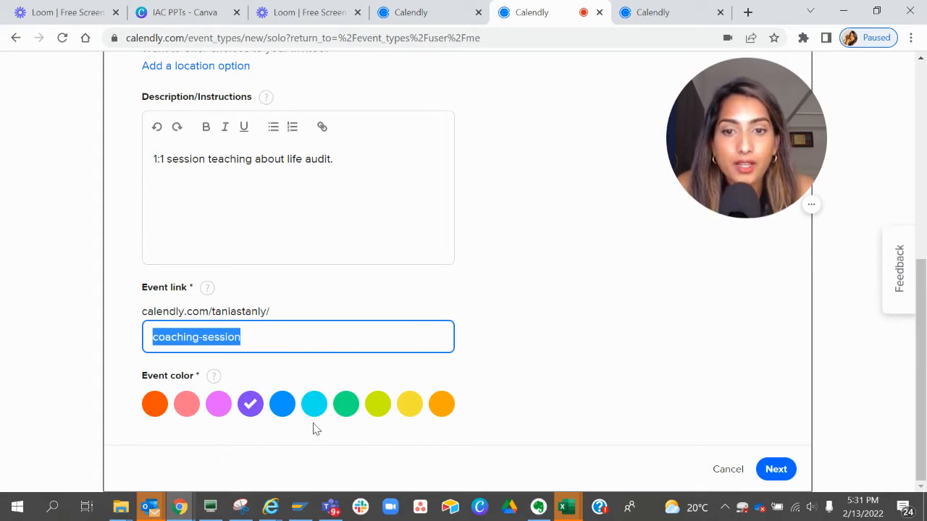
{"action": "left_click", "coordinate": [769, 469]}
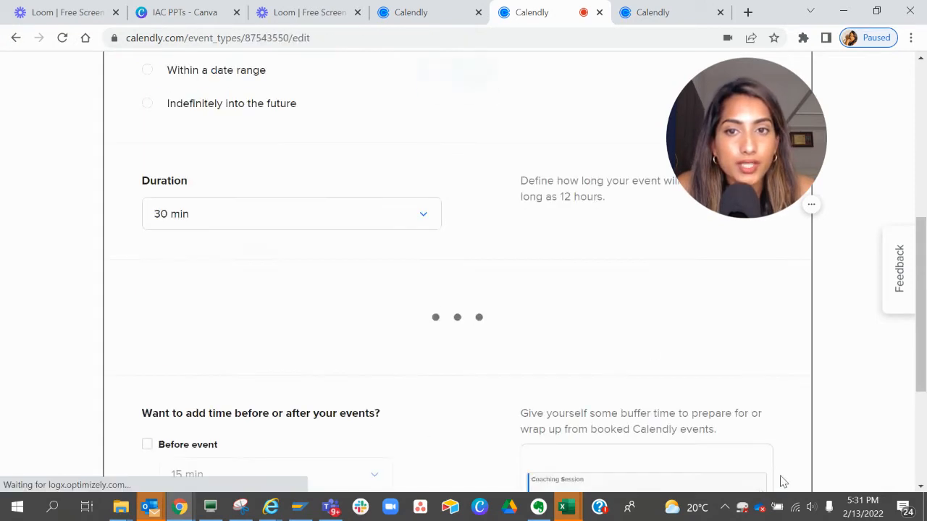
{"action": "left_click", "coordinate": [372, 216]}
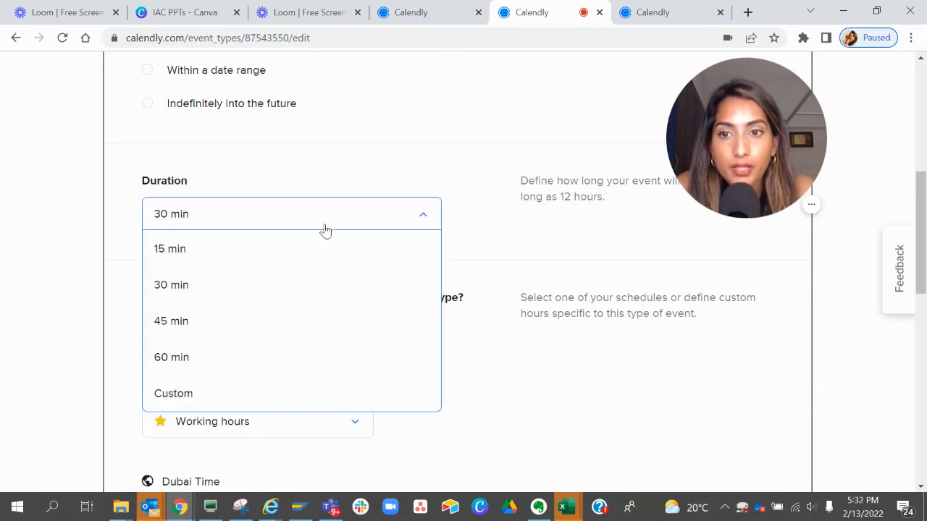
{"action": "left_click", "coordinate": [212, 397]}
{"action": "left_click", "coordinate": [228, 258]}
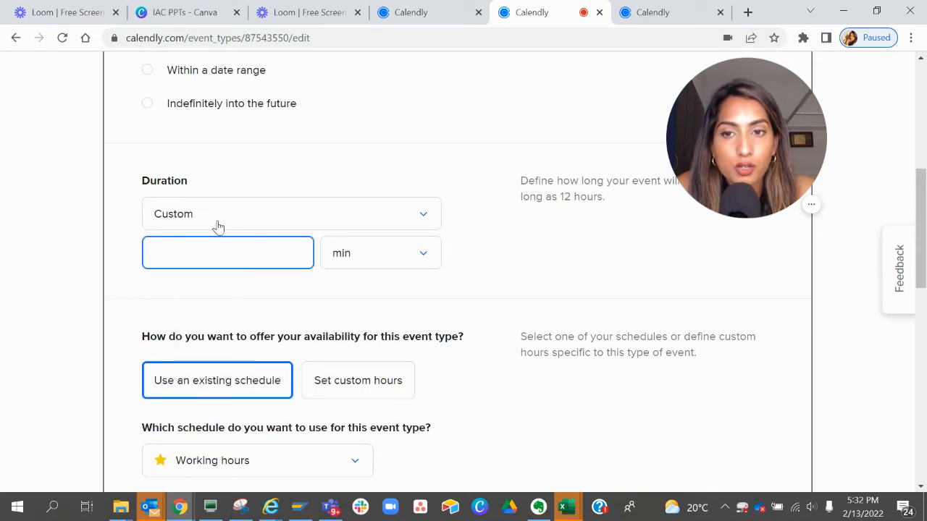
{"action": "left_click", "coordinate": [216, 223]}
{"action": "left_click", "coordinate": [199, 289]}
Step: Review the weekly hours of the existing Working hours schedule and the buffer time options before and after events
{"action": "scroll", "coordinate": [65, 263], "scroll_direction": "down", "scroll_amount": 2}
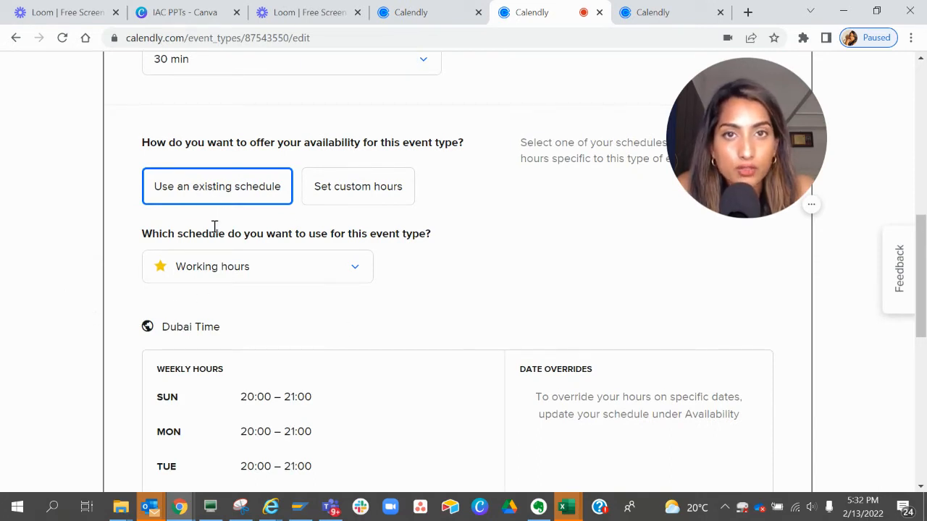
{"action": "scroll", "coordinate": [286, 308], "scroll_direction": "down", "scroll_amount": 1}
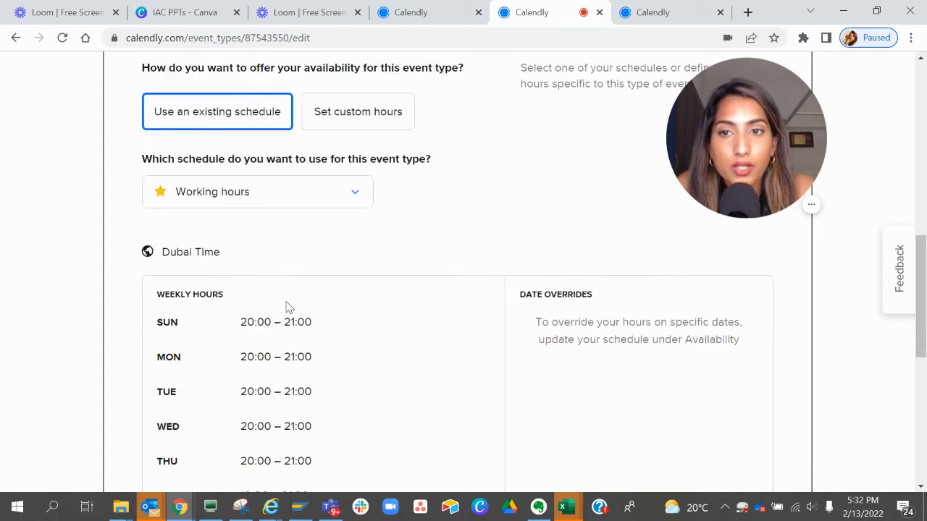
{"action": "left_click", "coordinate": [255, 189]}
{"action": "left_click", "coordinate": [290, 266]}
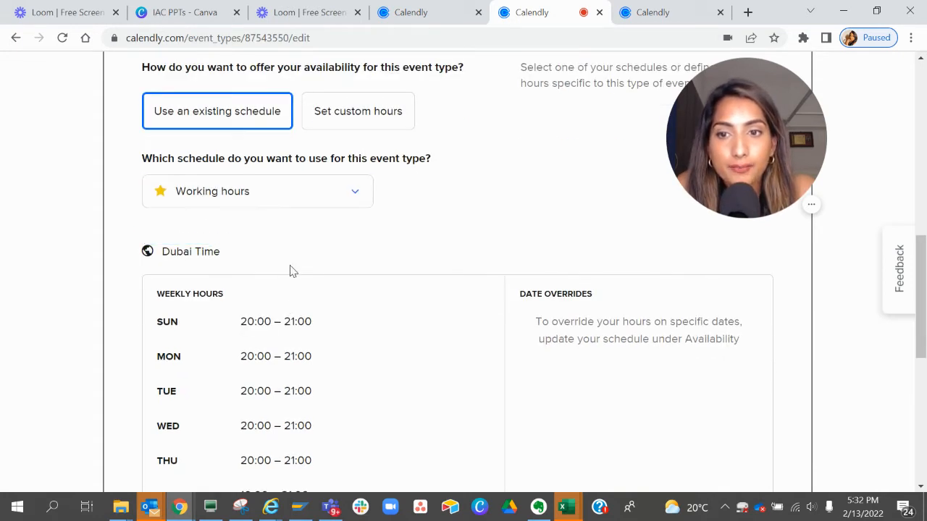
{"action": "scroll", "coordinate": [162, 305], "scroll_direction": "down", "scroll_amount": 2}
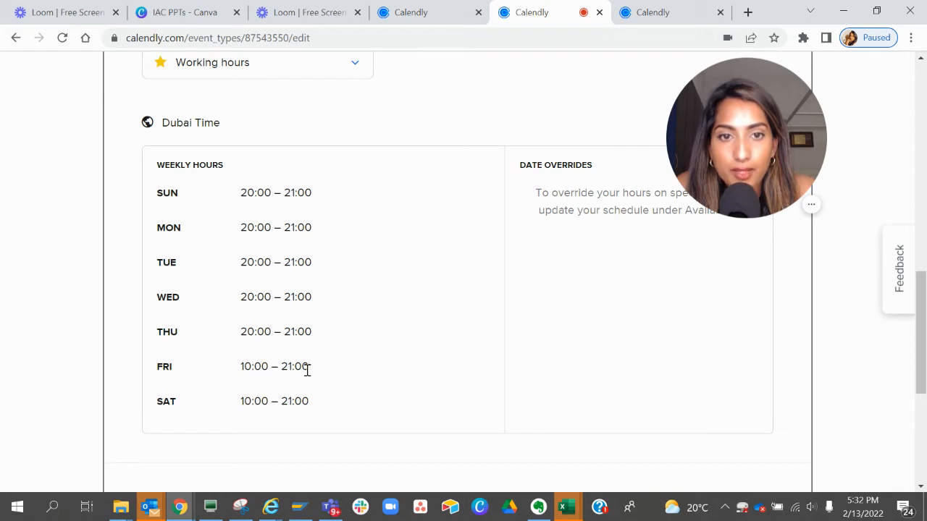
{"action": "scroll", "coordinate": [307, 369], "scroll_direction": "up", "scroll_amount": 3}
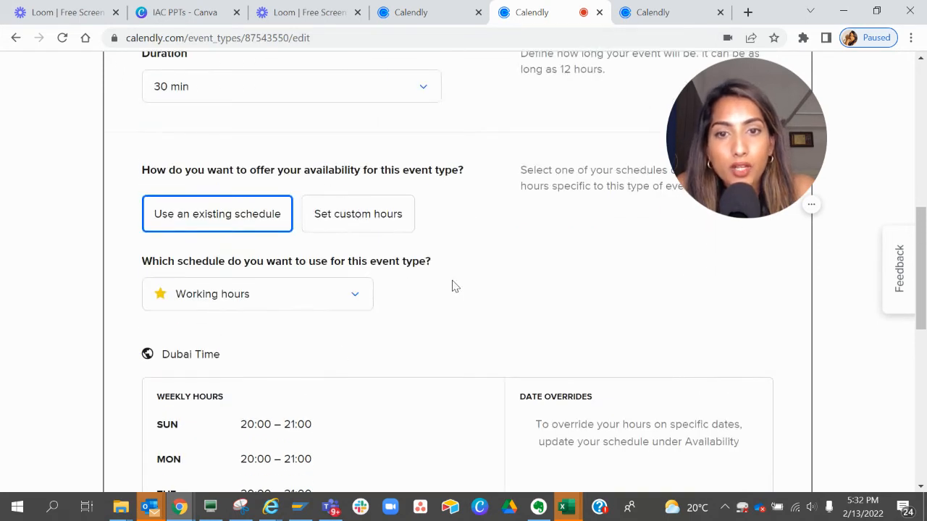
{"action": "scroll", "coordinate": [452, 287], "scroll_direction": "down", "scroll_amount": 7}
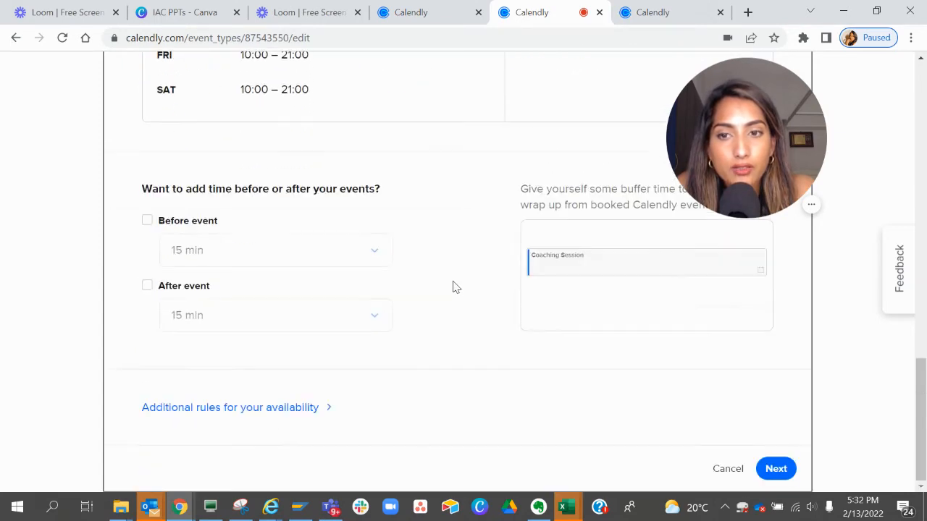
{"action": "scroll", "coordinate": [452, 287], "scroll_direction": "up", "scroll_amount": 7}
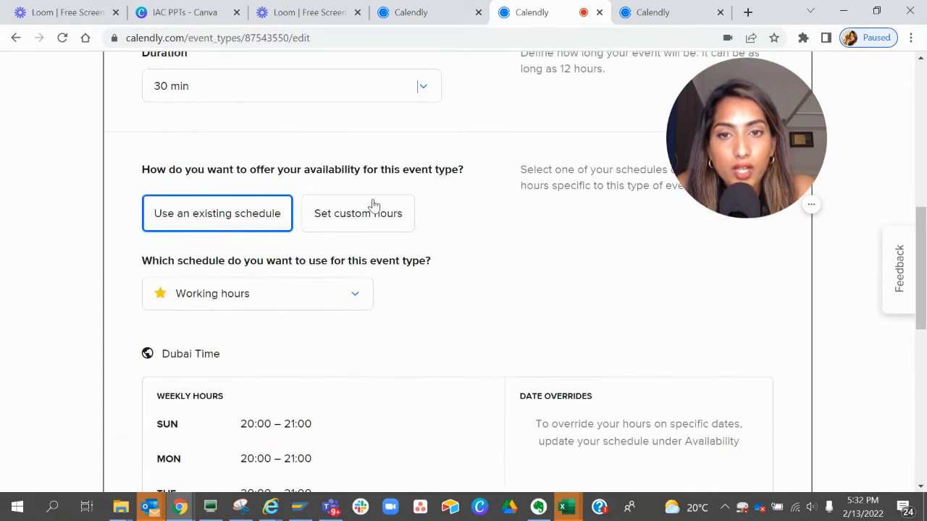
Step: Switch the event's availability to custom hours and make Monday through Friday unavailable
{"action": "left_click", "coordinate": [373, 205]}
{"action": "scroll", "coordinate": [106, 294], "scroll_direction": "down", "scroll_amount": 2}
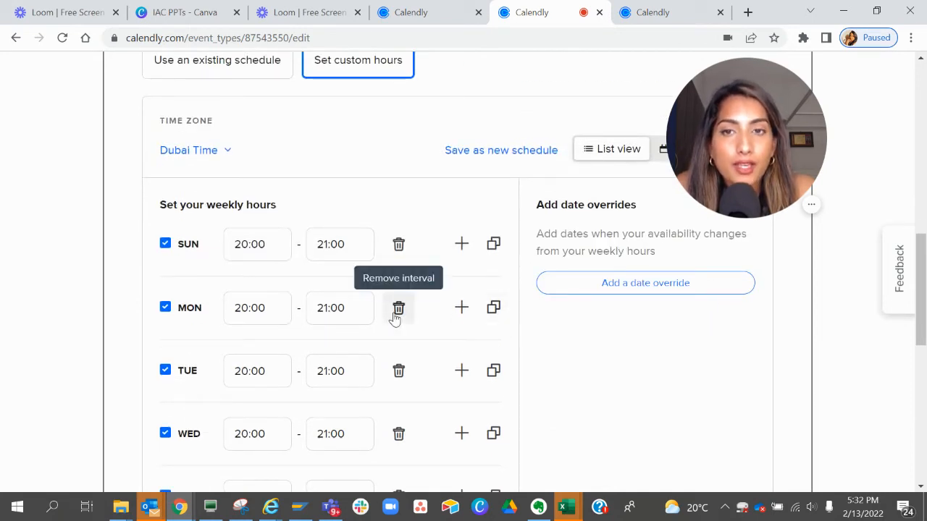
{"action": "scroll", "coordinate": [73, 260], "scroll_direction": "down", "scroll_amount": 2}
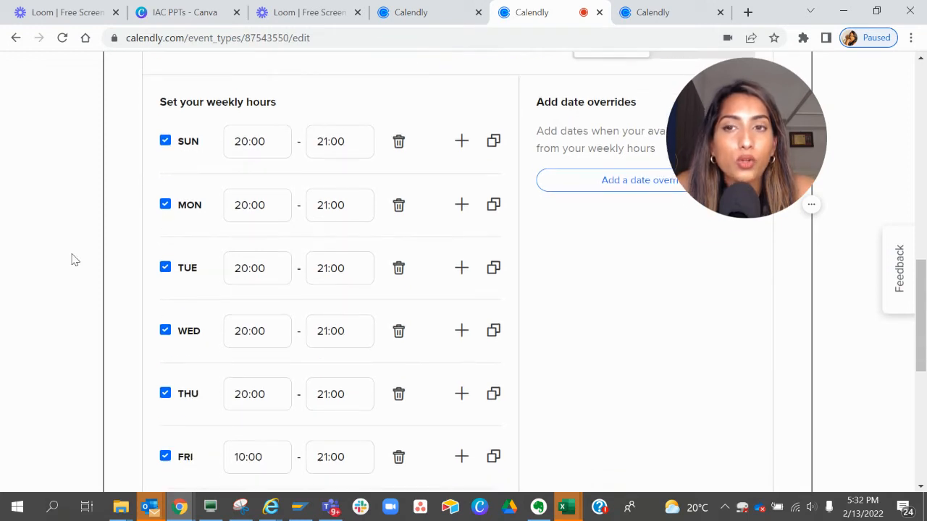
{"action": "left_click", "coordinate": [165, 208]}
{"action": "left_click", "coordinate": [165, 269]}
{"action": "left_click", "coordinate": [166, 337]}
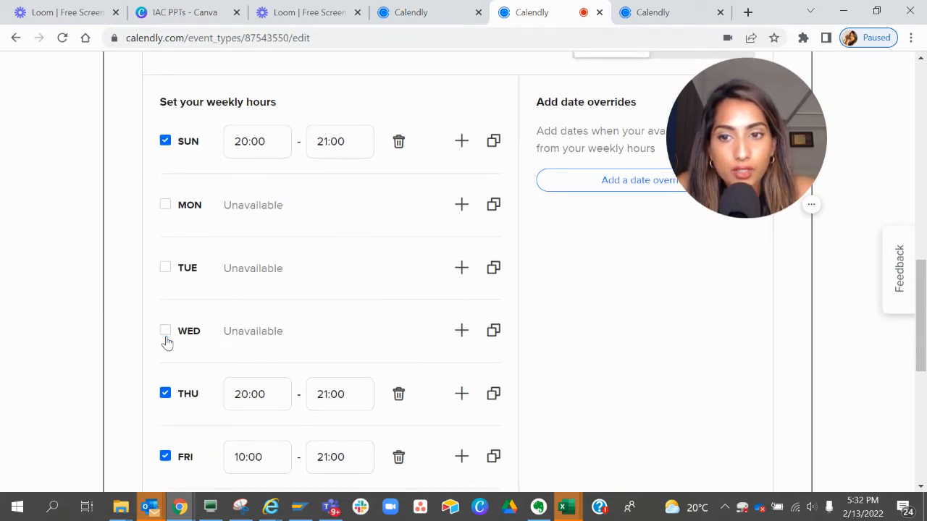
{"action": "scroll", "coordinate": [167, 343], "scroll_direction": "down", "scroll_amount": 3}
{"action": "left_click", "coordinate": [165, 224]}
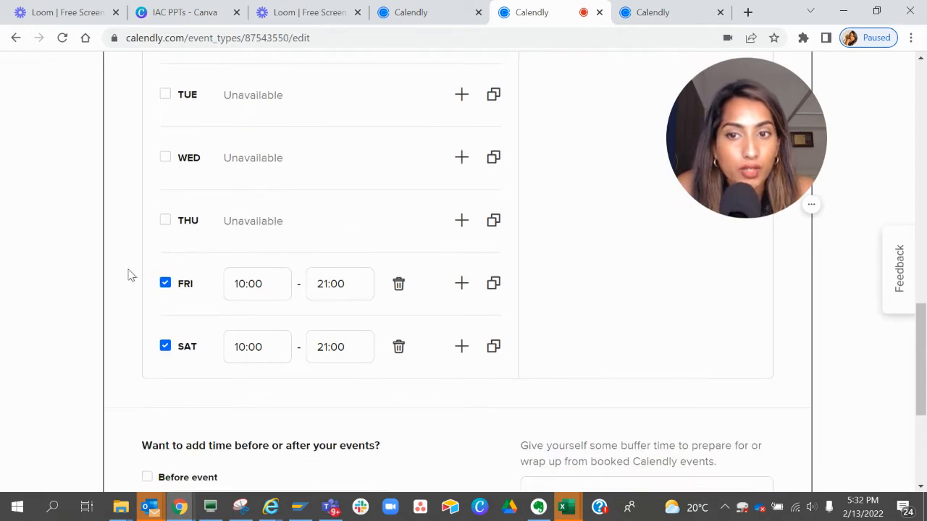
{"action": "left_click", "coordinate": [166, 284]}
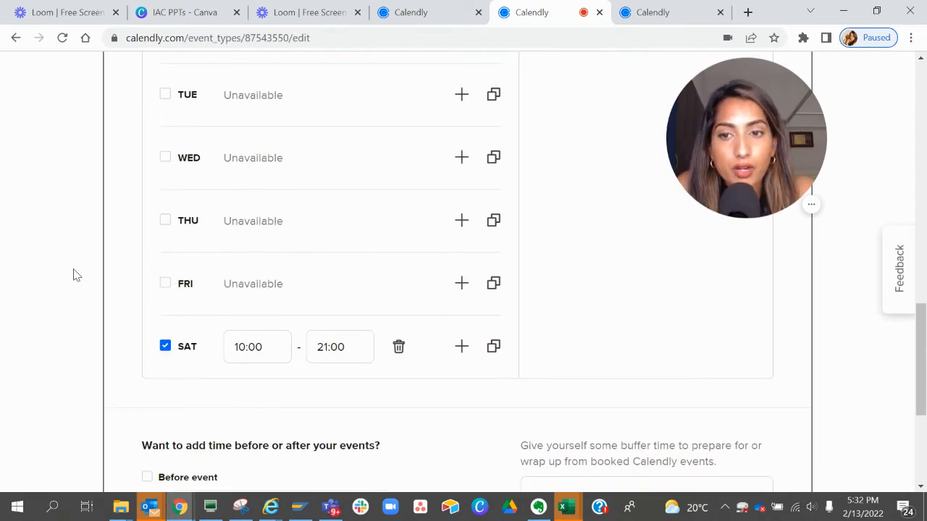
Step: Set Sunday's available hours to 18:30 – 21:00
{"action": "scroll", "coordinate": [72, 275], "scroll_direction": "up", "scroll_amount": 4}
{"action": "scroll", "coordinate": [72, 275], "scroll_direction": "down", "scroll_amount": 1}
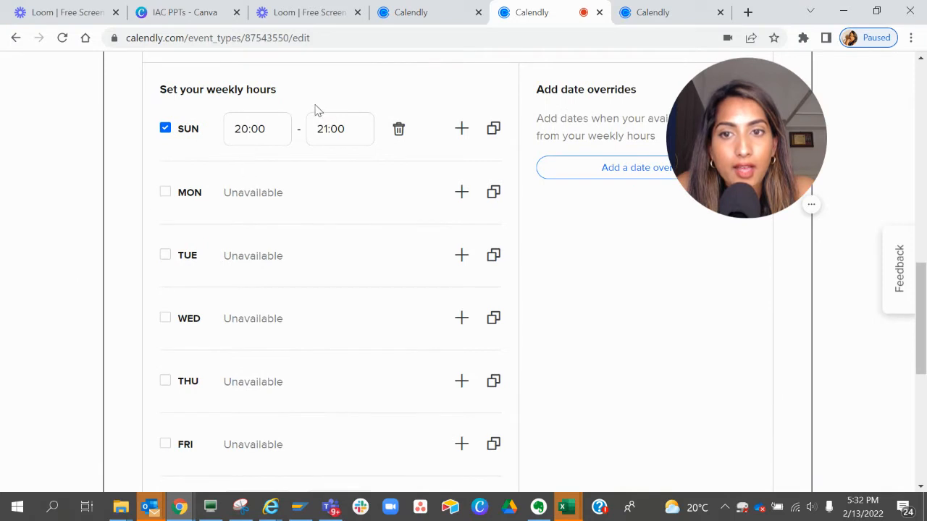
{"action": "left_click", "coordinate": [276, 131]}
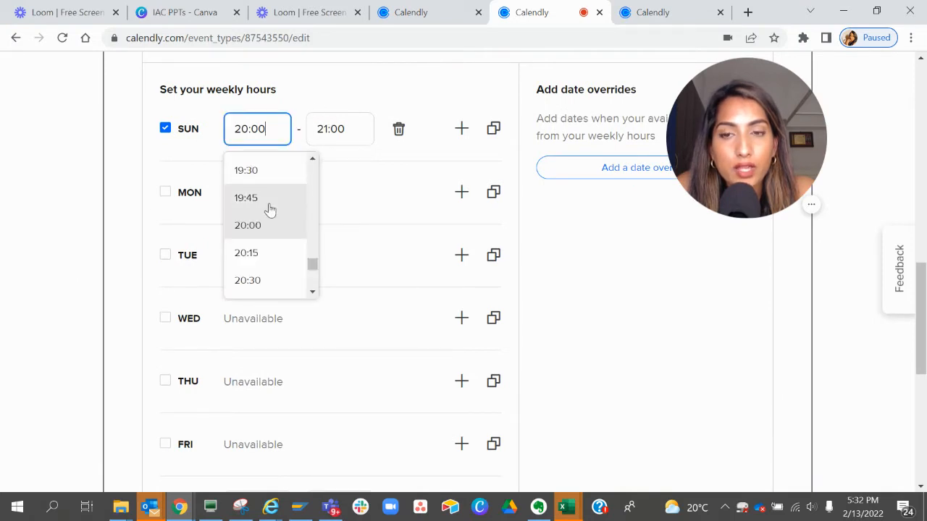
{"action": "scroll", "coordinate": [266, 209], "scroll_direction": "up", "scroll_amount": 3}
{"action": "scroll", "coordinate": [268, 209], "scroll_direction": "up", "scroll_amount": 1}
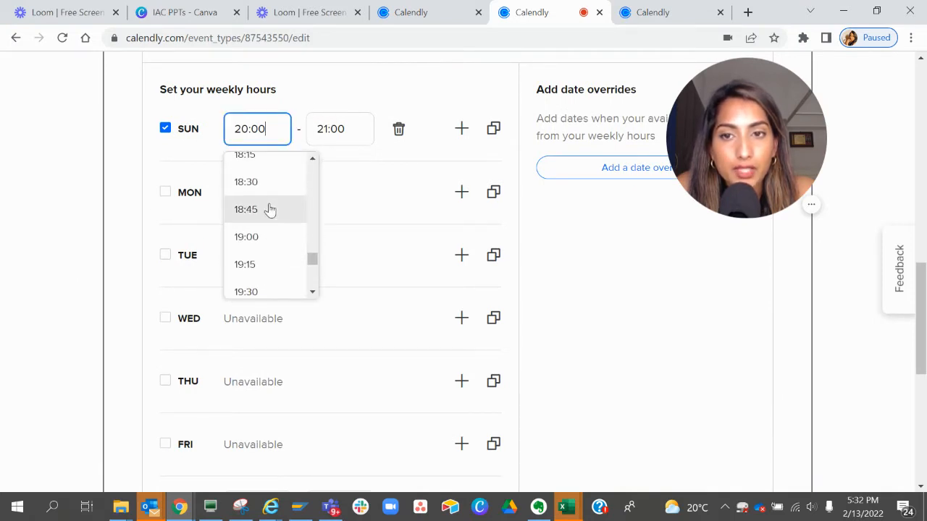
{"action": "left_click", "coordinate": [263, 190]}
{"action": "left_click", "coordinate": [341, 129]}
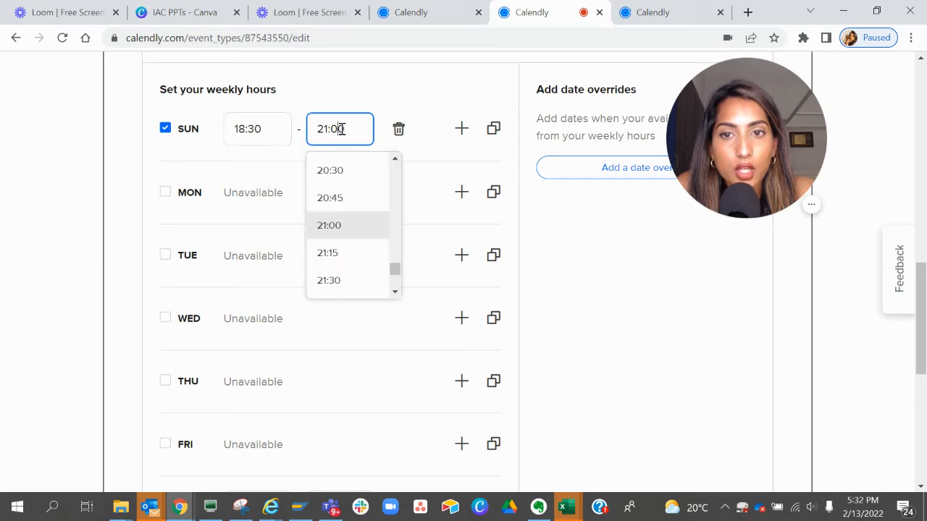
{"action": "left_click", "coordinate": [345, 225]}
Step: Set the start of Saturday's available hours to 18:30
{"action": "scroll", "coordinate": [118, 207], "scroll_direction": "down", "scroll_amount": 2}
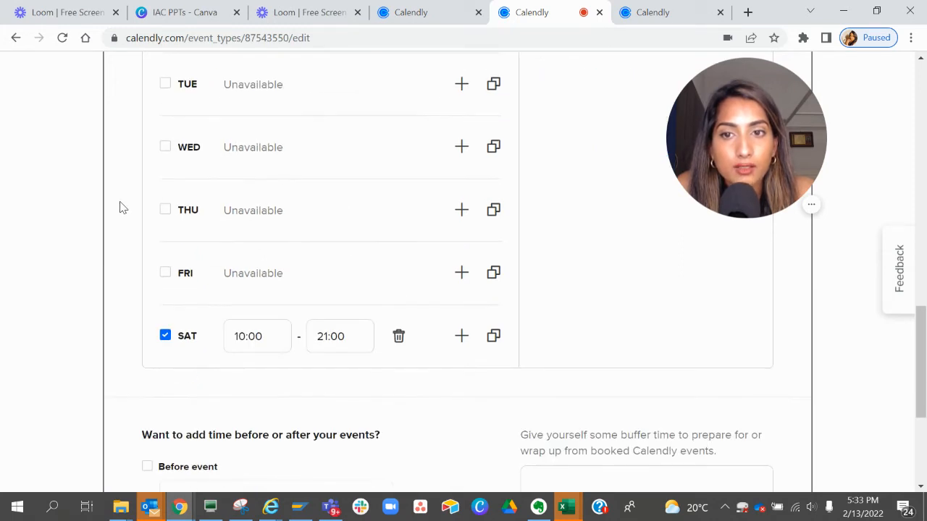
{"action": "left_click", "coordinate": [251, 336]}
{"action": "scroll", "coordinate": [281, 444], "scroll_direction": "down", "scroll_amount": 4}
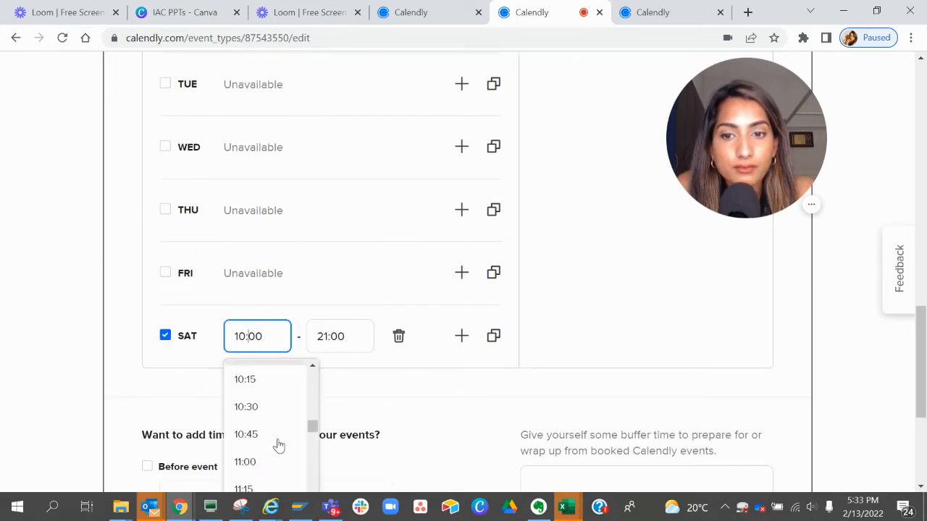
{"action": "scroll", "coordinate": [278, 445], "scroll_direction": "down", "scroll_amount": 6}
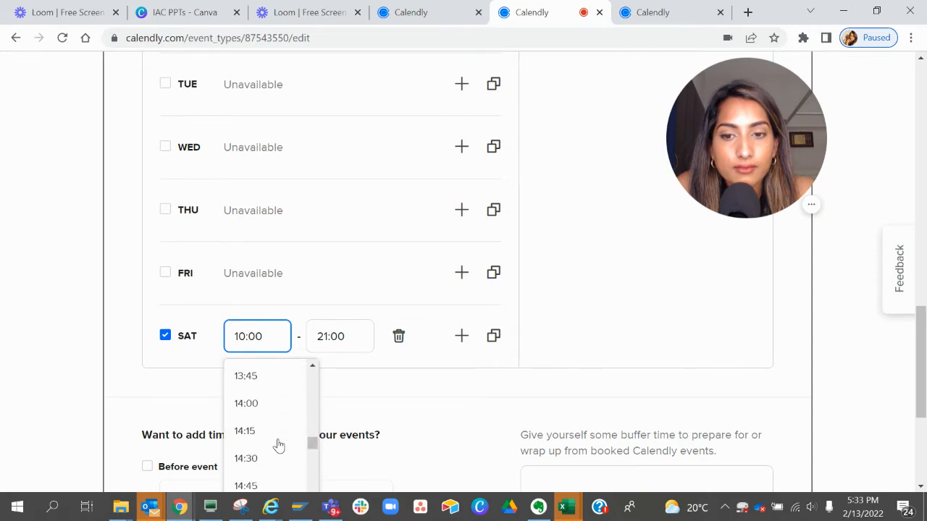
{"action": "scroll", "coordinate": [278, 445], "scroll_direction": "down", "scroll_amount": 6}
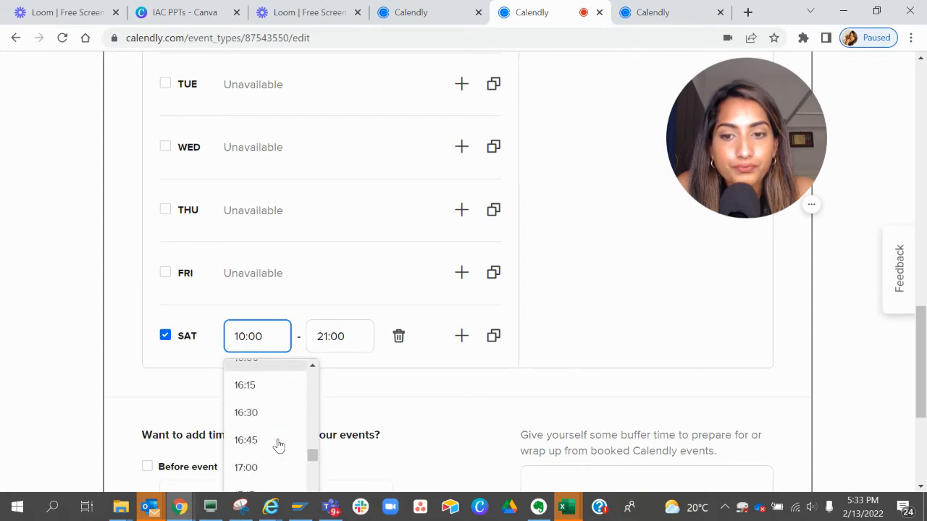
{"action": "scroll", "coordinate": [279, 445], "scroll_direction": "down", "scroll_amount": 2}
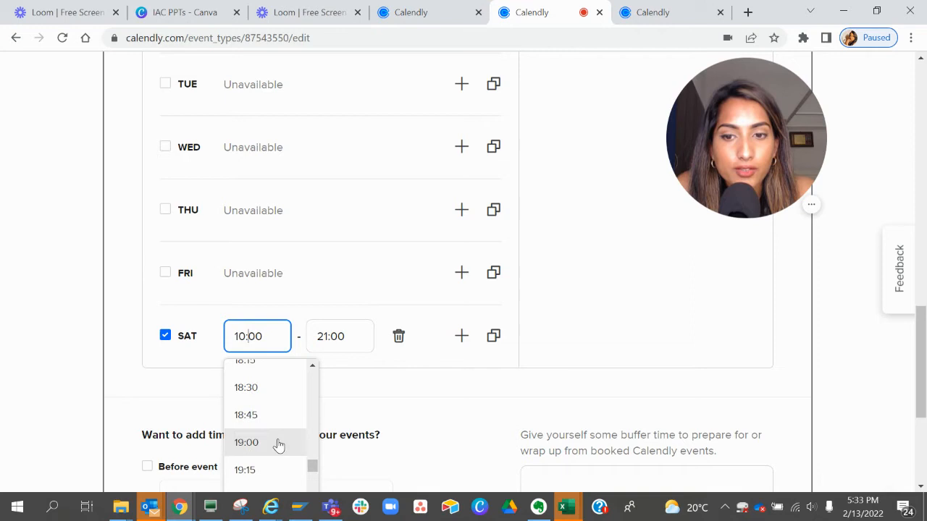
{"action": "left_click", "coordinate": [246, 384]}
{"action": "scroll", "coordinate": [607, 326], "scroll_direction": "down", "scroll_amount": 3}
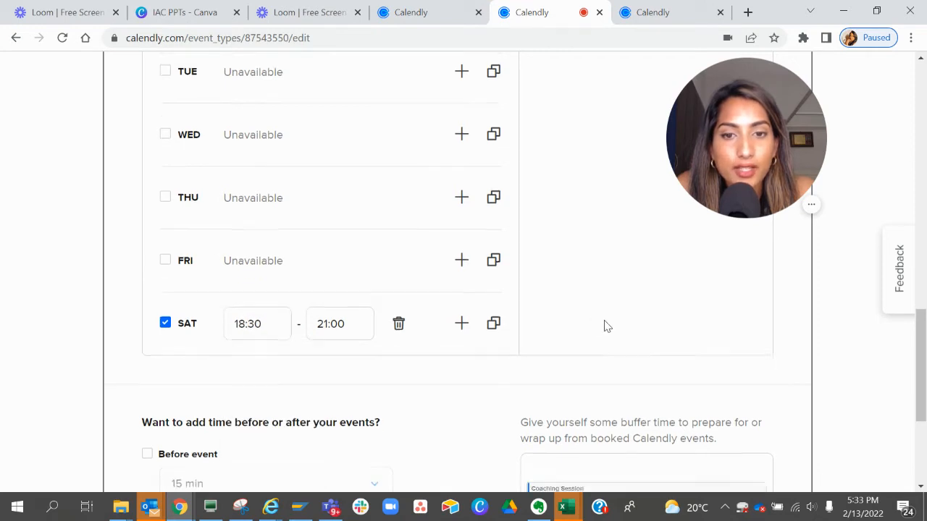
Step: View the calendar for adding a date override and close it without selecting any date
{"action": "scroll", "coordinate": [606, 326], "scroll_direction": "up", "scroll_amount": 8}
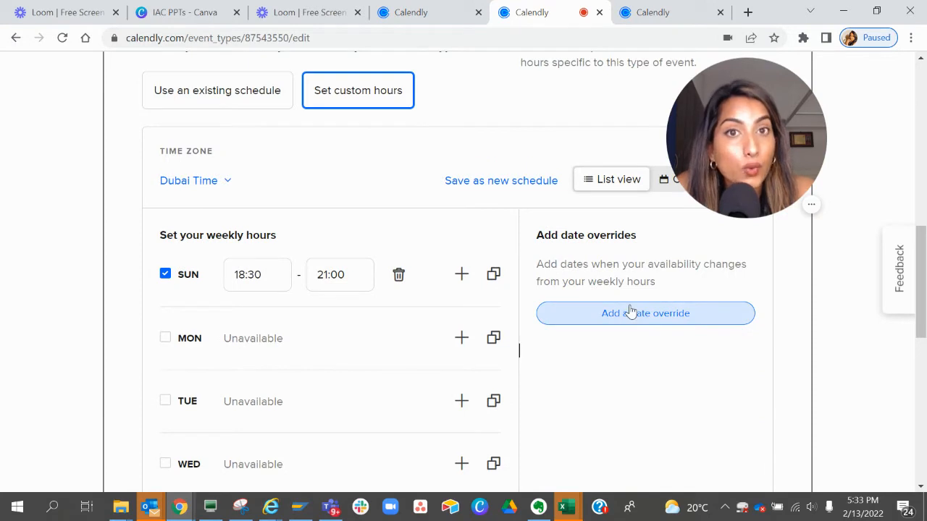
{"action": "left_click", "coordinate": [629, 311]}
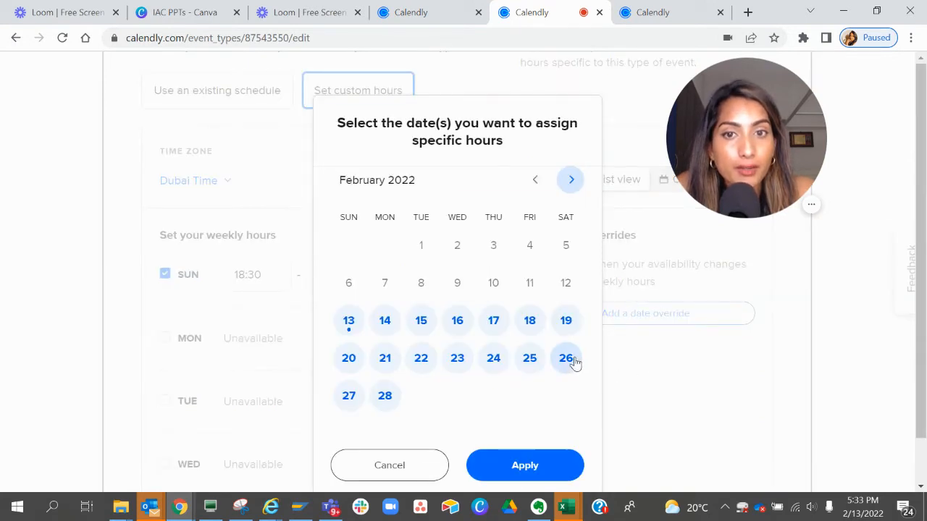
{"action": "left_click", "coordinate": [426, 466]}
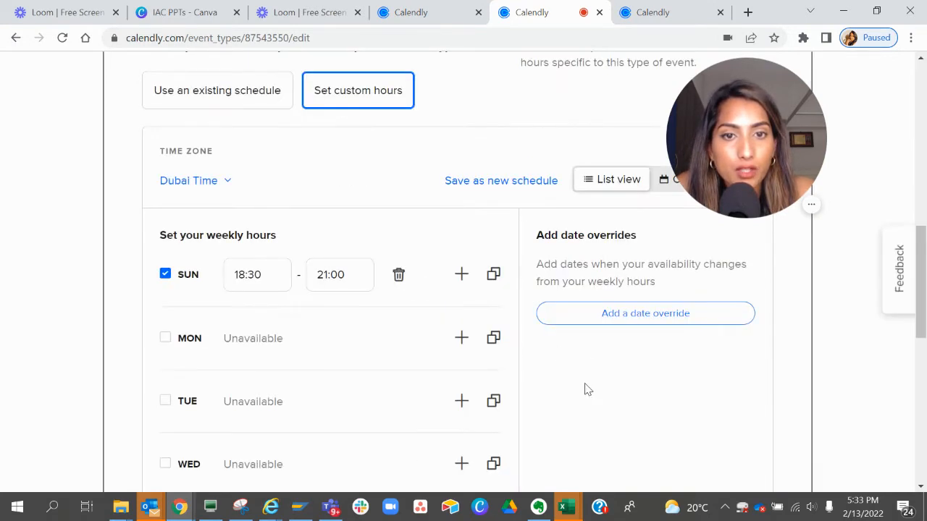
Step: Save the custom weekly hours as a new schedule named "Trial Schedule"
{"action": "scroll", "coordinate": [585, 389], "scroll_direction": "down", "scroll_amount": 1}
{"action": "scroll", "coordinate": [585, 388], "scroll_direction": "up", "scroll_amount": 1}
{"action": "left_click", "coordinate": [510, 154]}
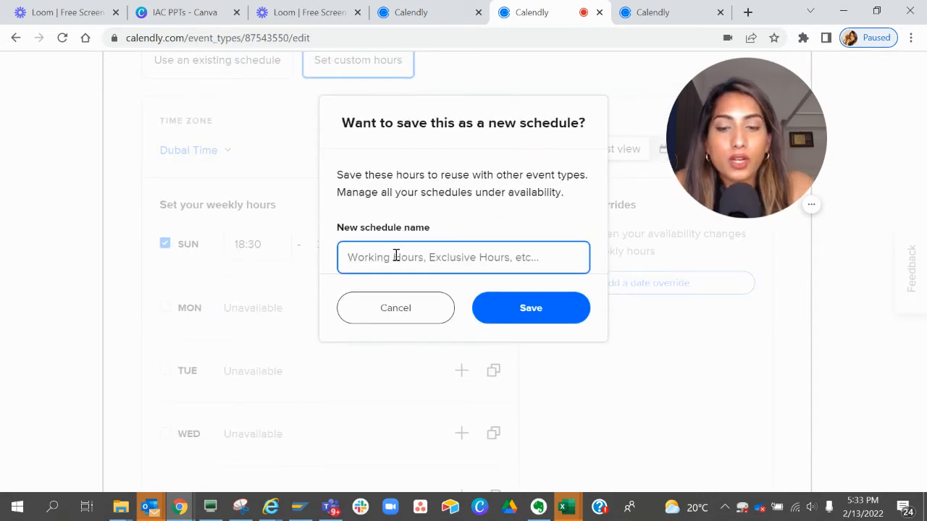
{"action": "type", "text": "Trial "}
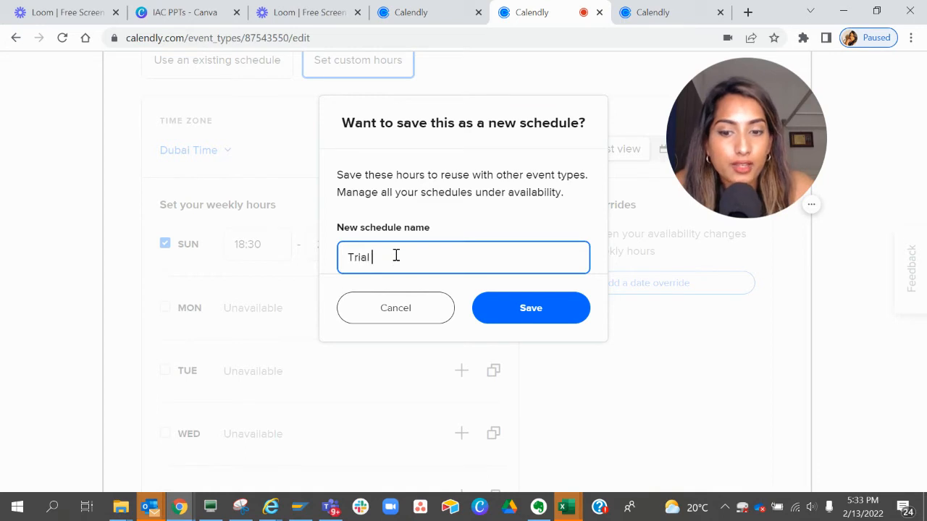
{"action": "type", "text": "Schedule"}
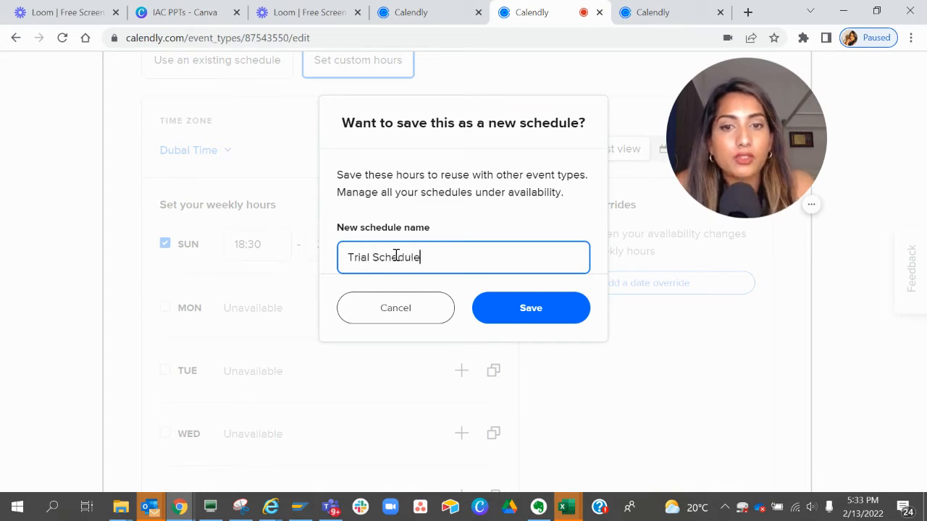
{"action": "left_click", "coordinate": [514, 304]}
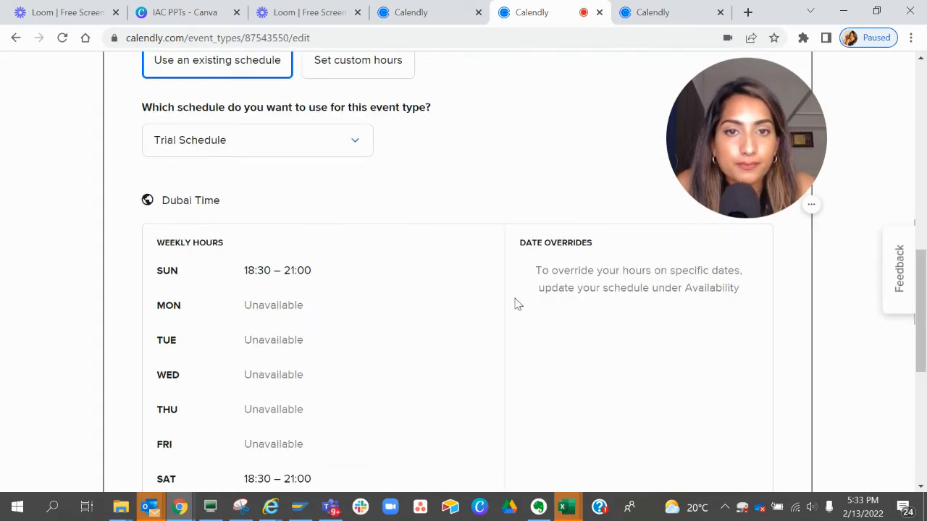
Step: Add a 15 min buffer both before and after the event, and save the booking availability settings
{"action": "scroll", "coordinate": [515, 305], "scroll_direction": "down", "scroll_amount": 1}
{"action": "scroll", "coordinate": [515, 304], "scroll_direction": "up", "scroll_amount": 1}
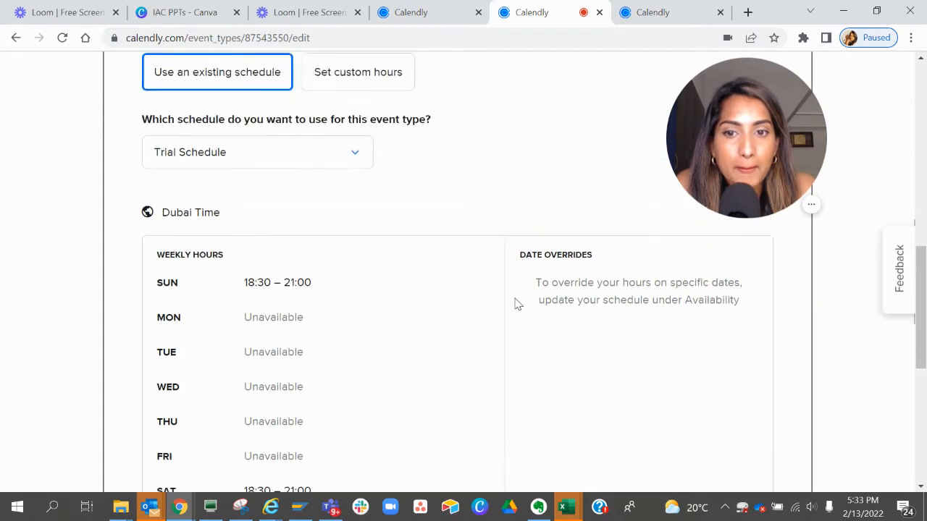
{"action": "scroll", "coordinate": [515, 305], "scroll_direction": "up", "scroll_amount": 1}
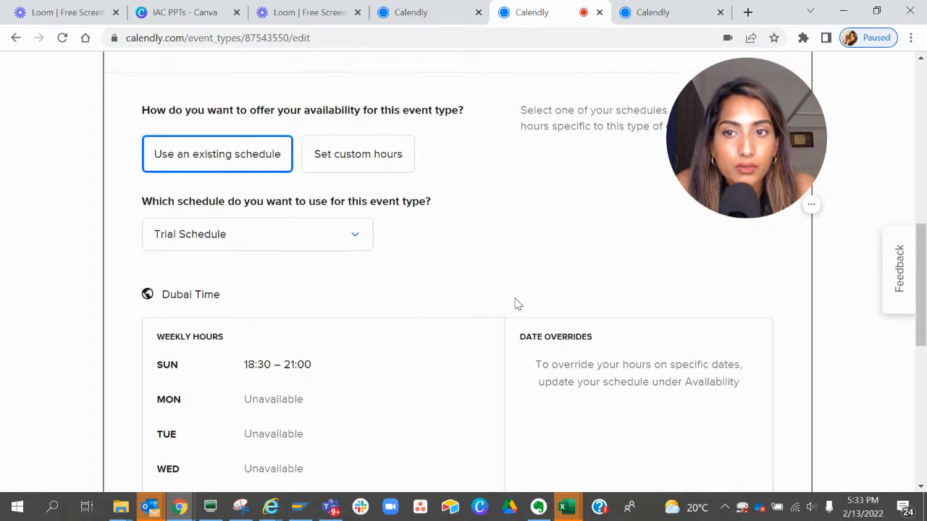
{"action": "scroll", "coordinate": [515, 305], "scroll_direction": "down", "scroll_amount": 6}
{"action": "scroll", "coordinate": [515, 304], "scroll_direction": "up", "scroll_amount": 7}
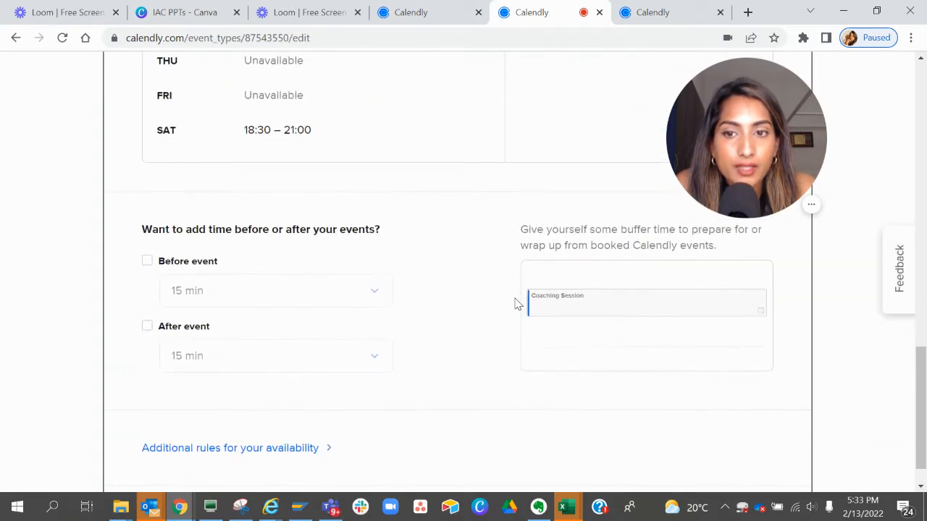
{"action": "scroll", "coordinate": [515, 305], "scroll_direction": "down", "scroll_amount": 7}
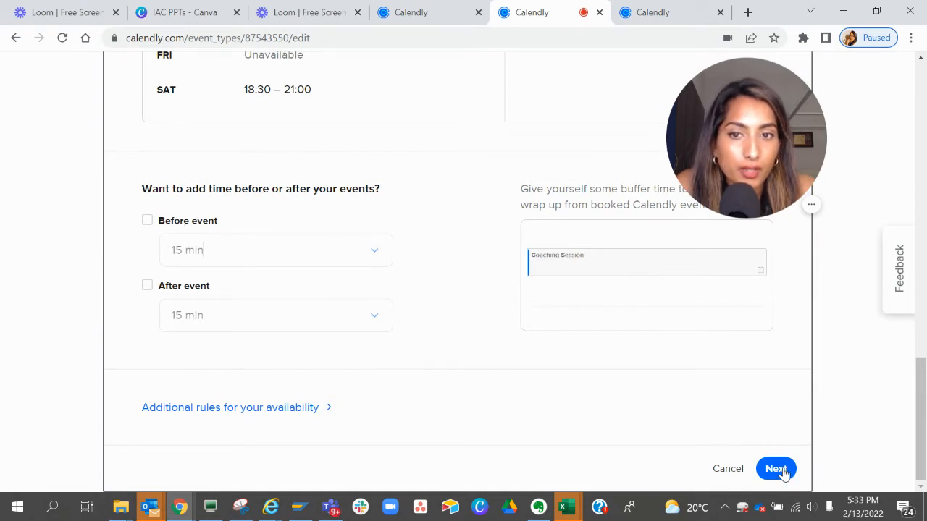
{"action": "left_click", "coordinate": [148, 222]}
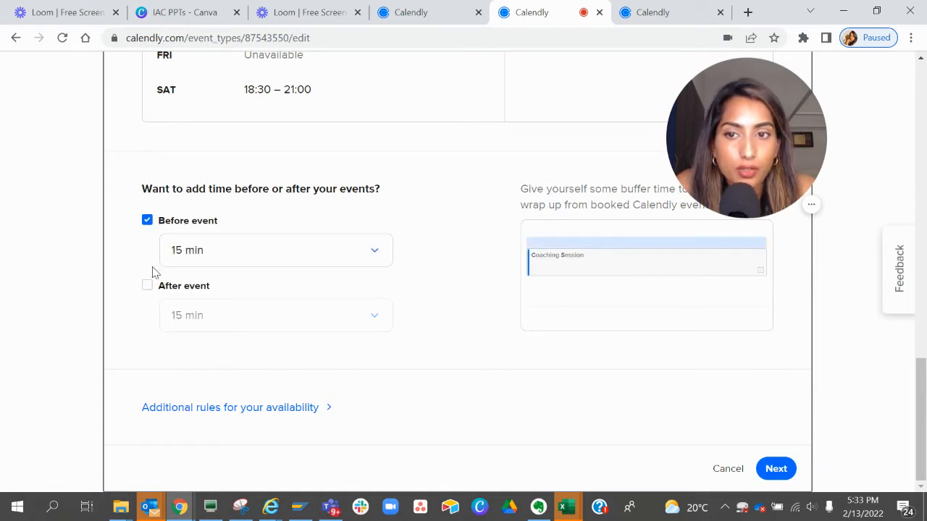
{"action": "left_click", "coordinate": [147, 289]}
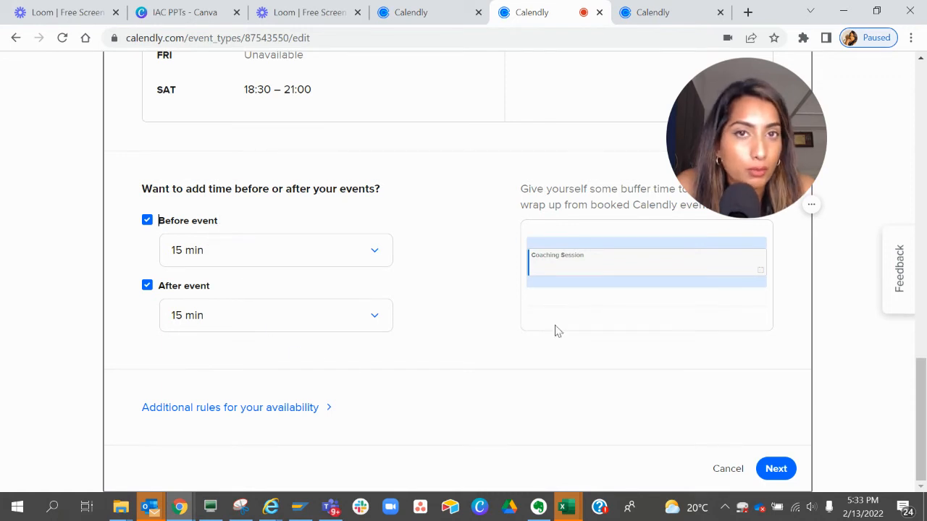
{"action": "left_click", "coordinate": [777, 469]}
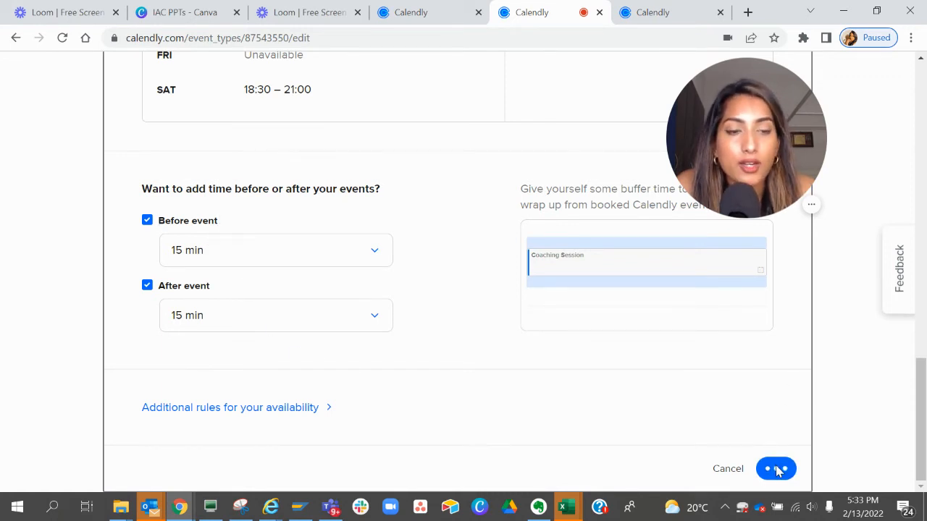
Step: Open the Coaching Session's live booking page in a new tab and view its available dates
{"action": "scroll", "coordinate": [364, 267], "scroll_direction": "up", "scroll_amount": 3}
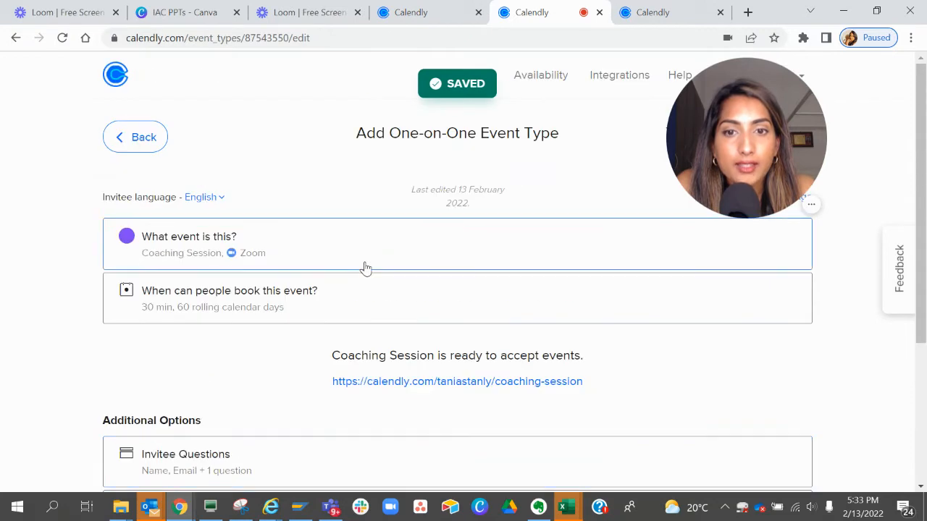
{"action": "right_click", "coordinate": [498, 389]}
{"action": "left_click", "coordinate": [600, 253]}
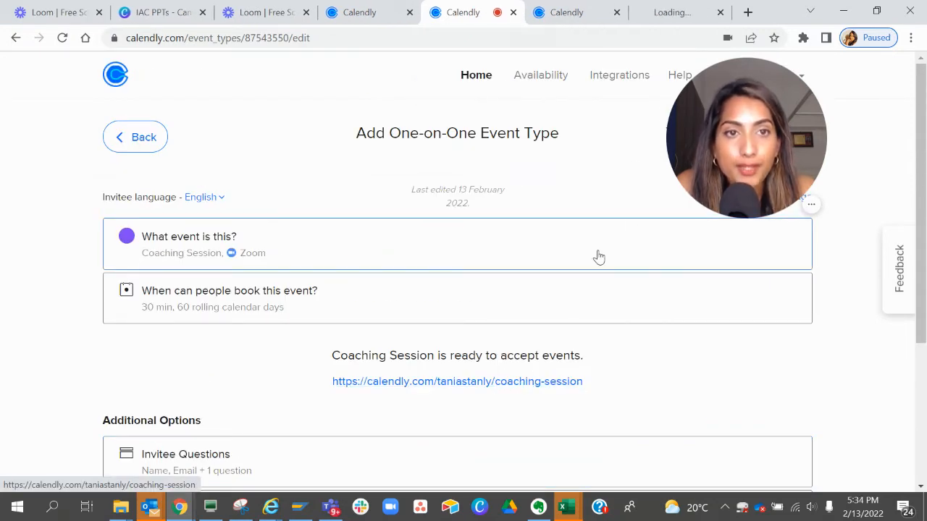
{"action": "left_click", "coordinate": [678, 18]}
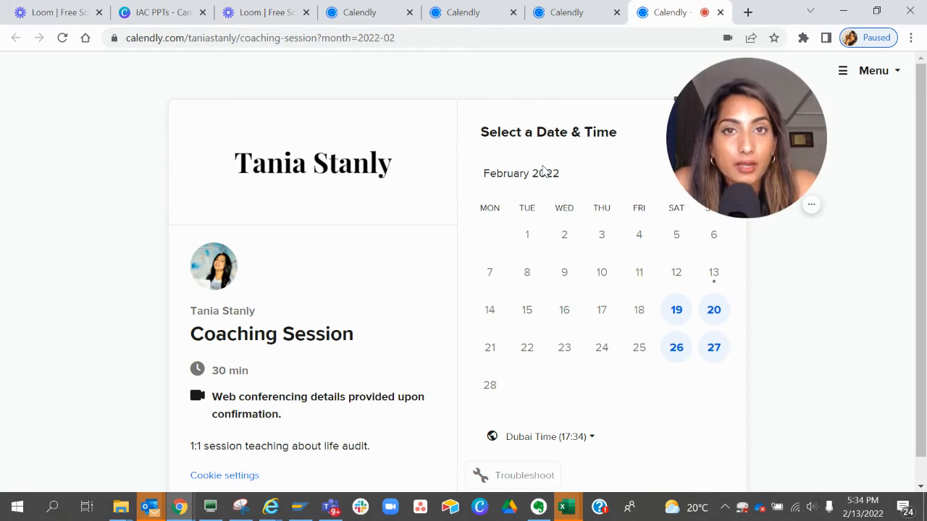
{"action": "left_click_drag", "start_coordinate": [734, 137], "coordinate": [828, 138]}
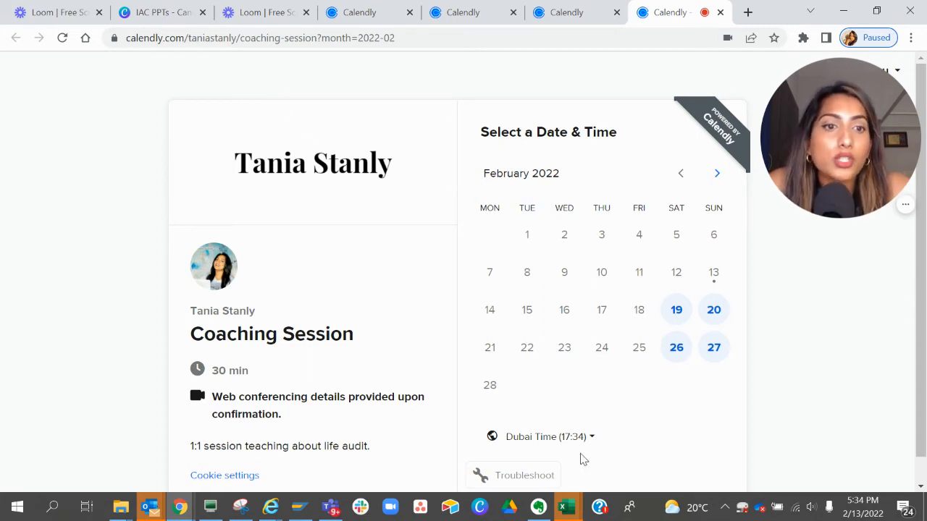
Step: Preview the invitee details form for Saturday, February 19 at 19:30, and return to the event editor without scheduling
{"action": "left_click", "coordinate": [678, 313]}
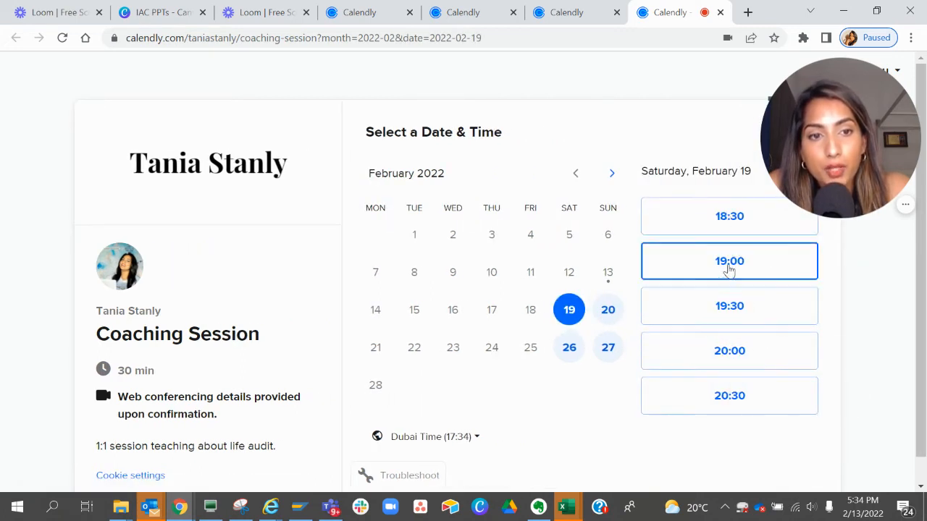
{"action": "left_click", "coordinate": [728, 306]}
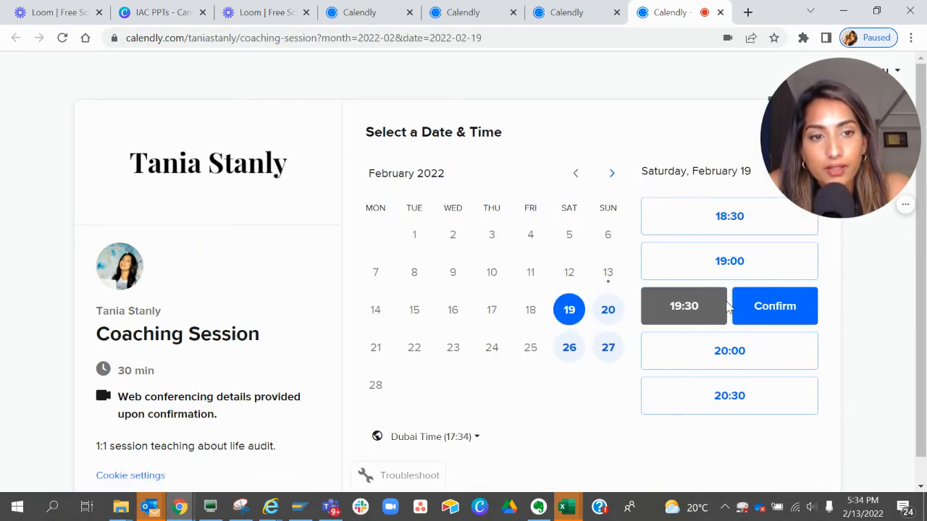
{"action": "left_click", "coordinate": [782, 309]}
{"action": "left_click", "coordinate": [424, 187]}
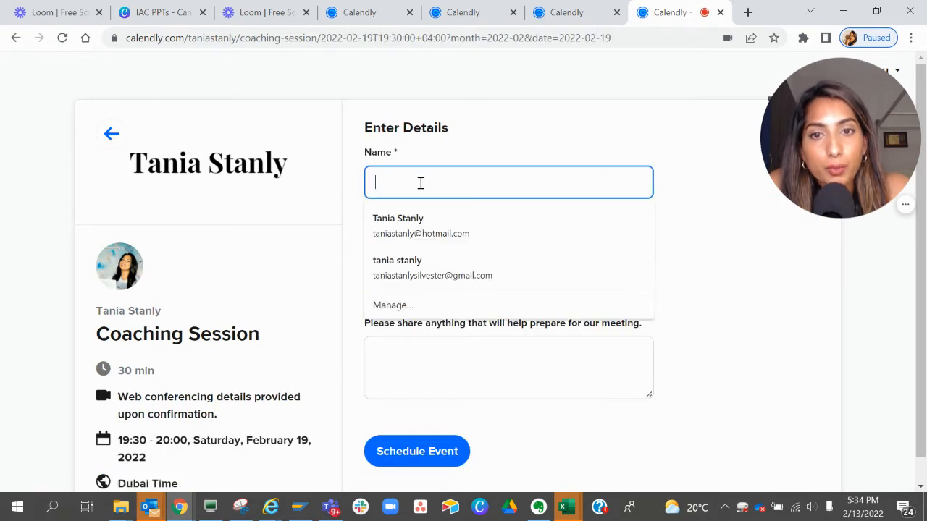
{"action": "left_click", "coordinate": [788, 260]}
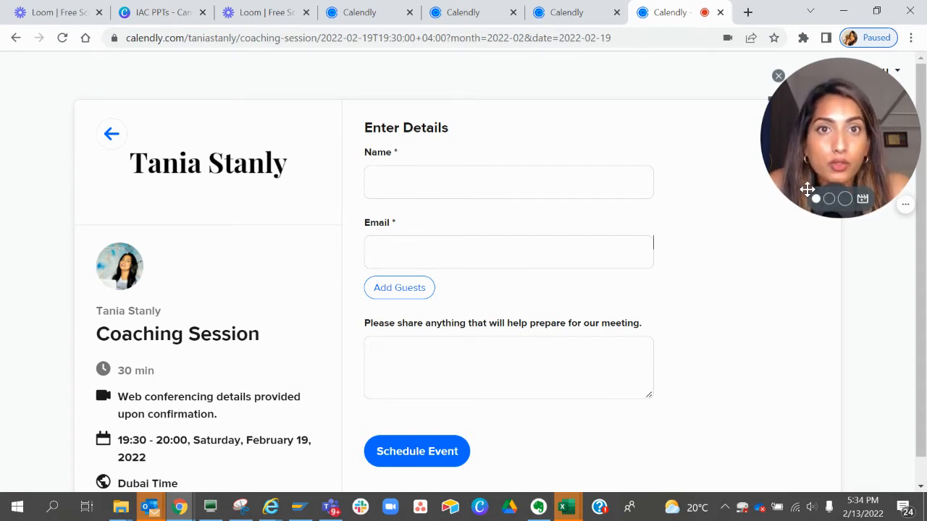
{"action": "left_click", "coordinate": [558, 16]}
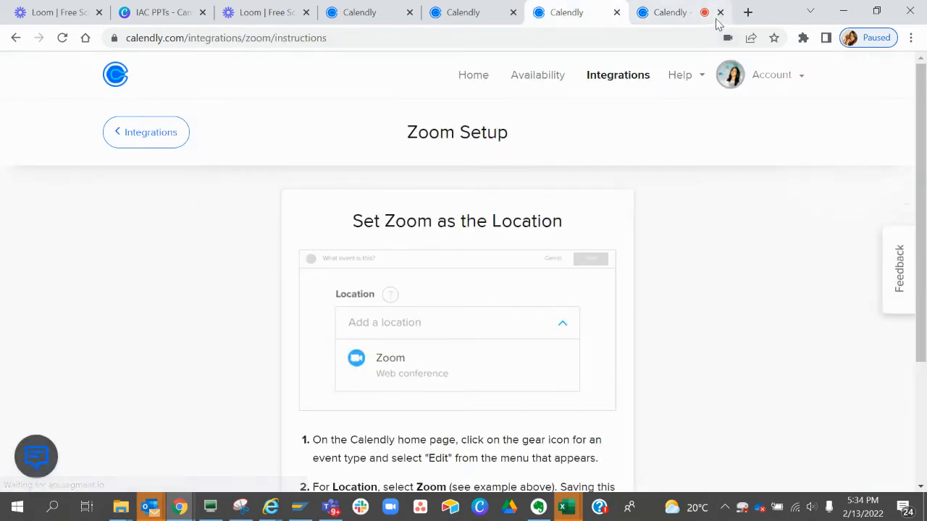
{"action": "left_click", "coordinate": [720, 14]}
{"action": "left_click", "coordinate": [544, 11]}
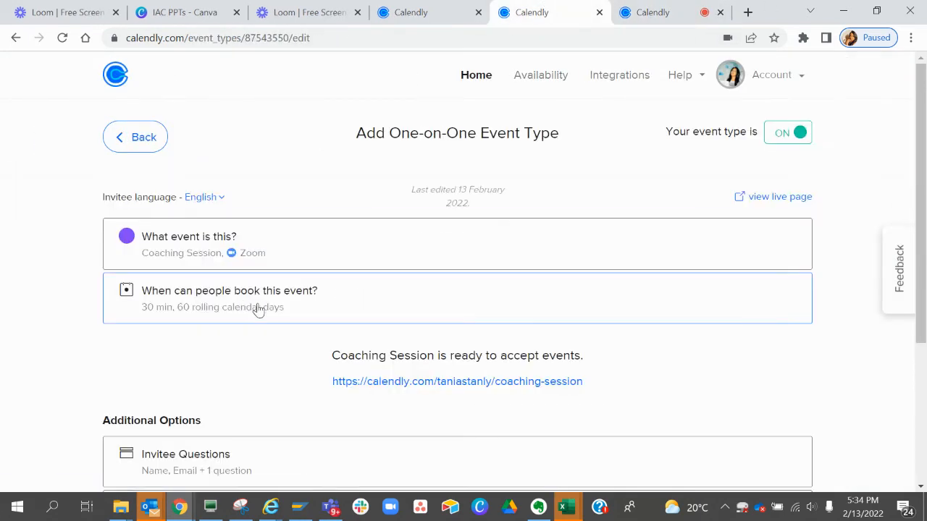
Step: Open the event's Invitee Questions and review the fields on the form
{"action": "scroll", "coordinate": [262, 310], "scroll_direction": "down", "scroll_amount": 1}
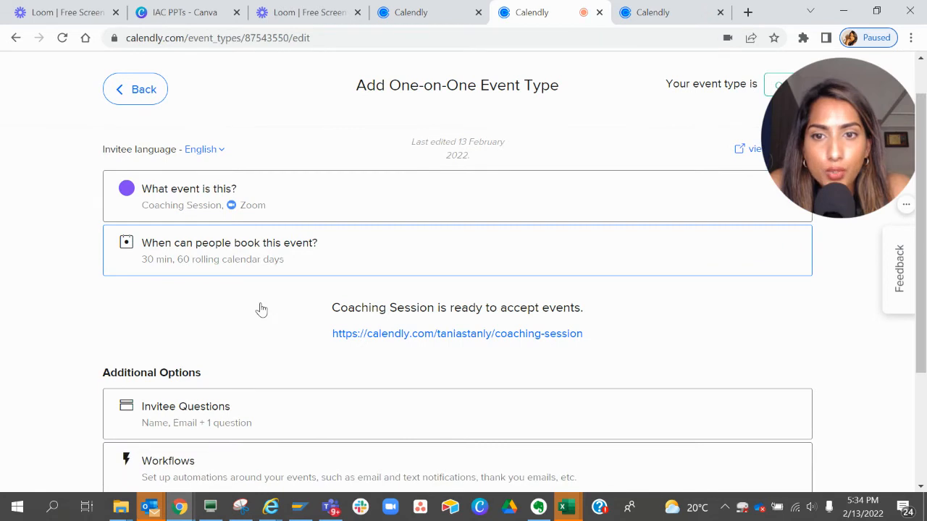
{"action": "scroll", "coordinate": [262, 309], "scroll_direction": "down", "scroll_amount": 3}
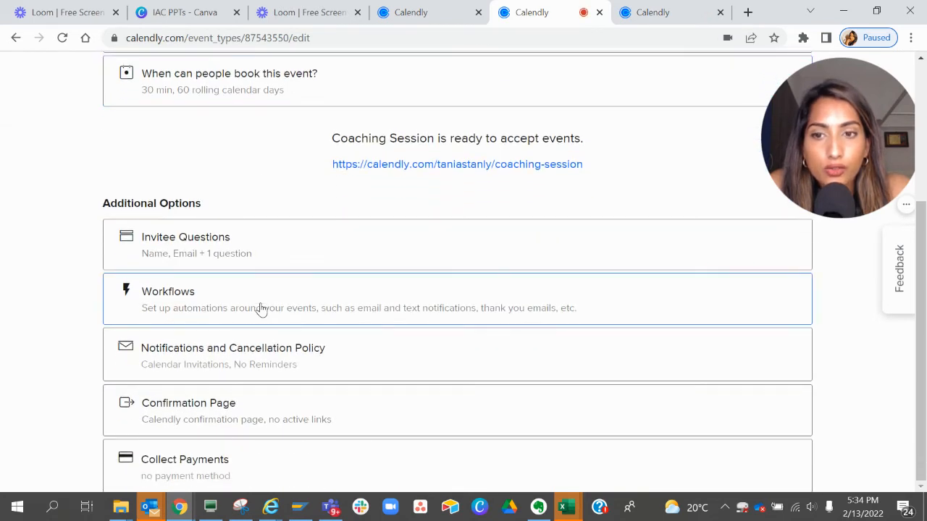
{"action": "left_click", "coordinate": [196, 247]}
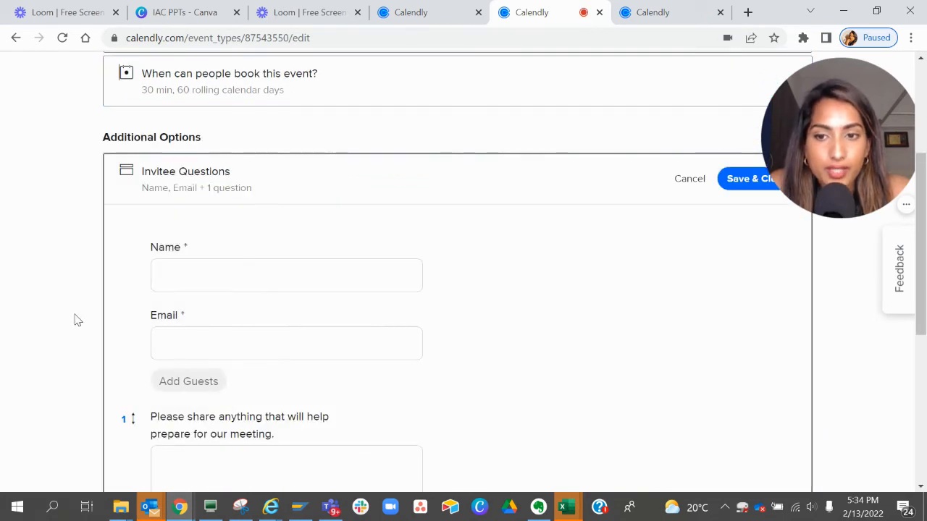
{"action": "scroll", "coordinate": [75, 320], "scroll_direction": "down", "scroll_amount": 1}
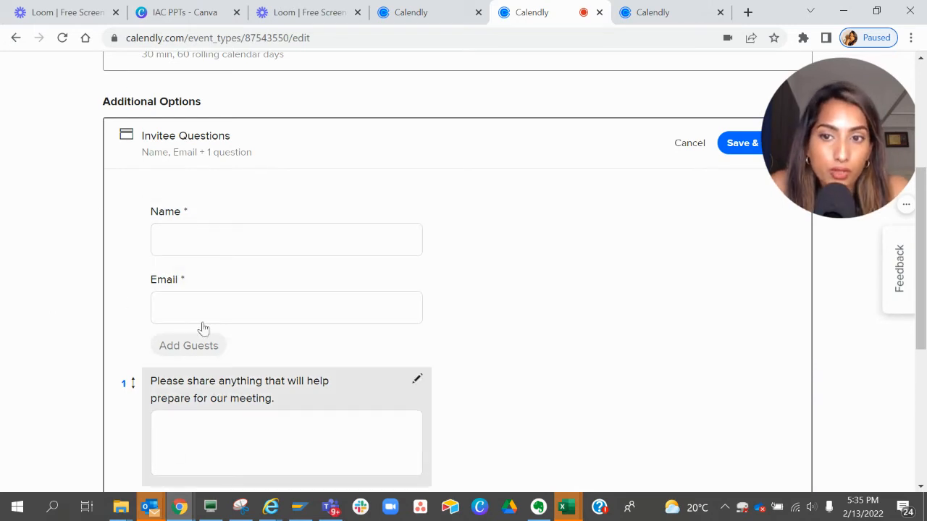
{"action": "scroll", "coordinate": [69, 341], "scroll_direction": "down", "scroll_amount": 5}
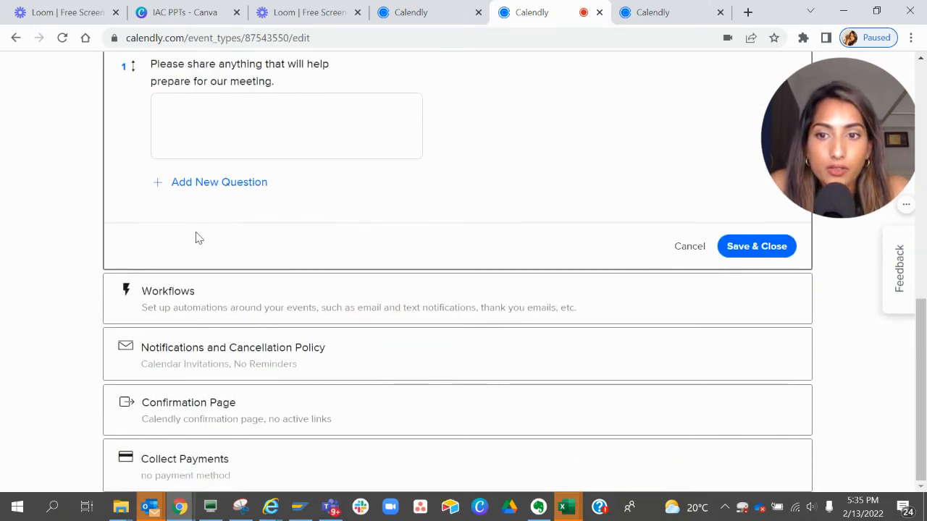
{"action": "scroll", "coordinate": [239, 157], "scroll_direction": "up", "scroll_amount": 3}
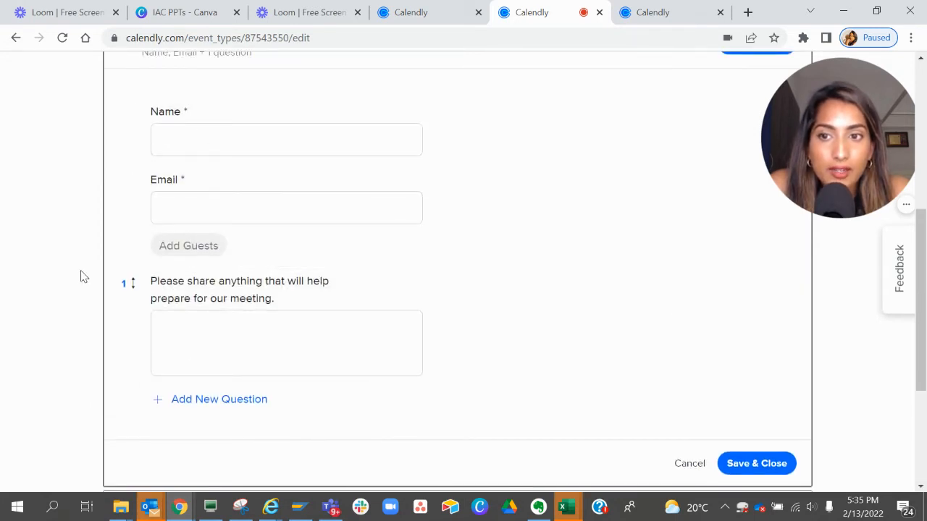
Step: View the available answer types for a new invitee question and cancel without adding it
{"action": "left_click", "coordinate": [218, 400]}
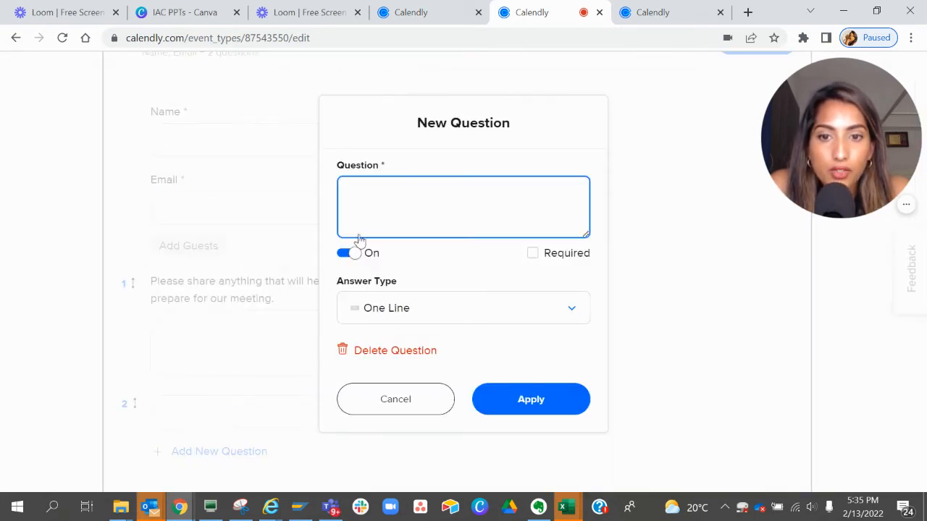
{"action": "left_click", "coordinate": [412, 312]}
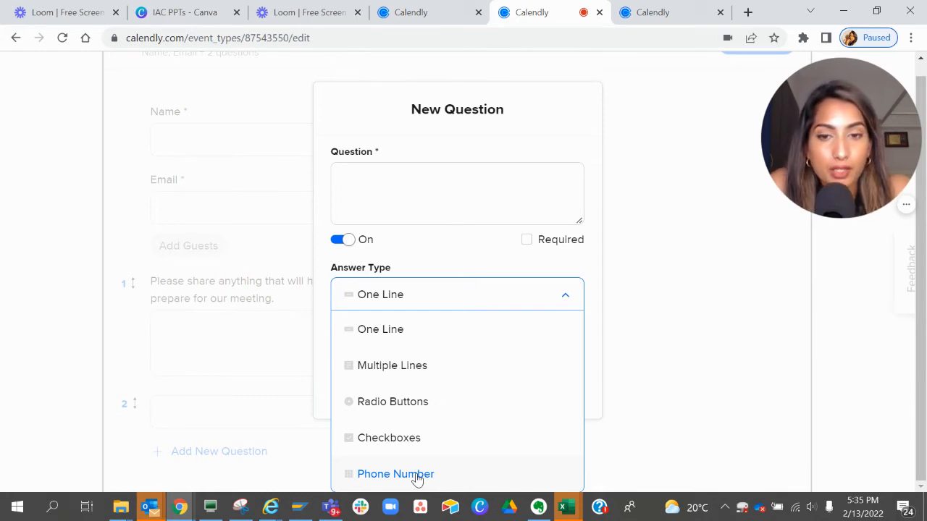
{"action": "left_click", "coordinate": [21, 322]}
{"action": "left_click", "coordinate": [376, 414]}
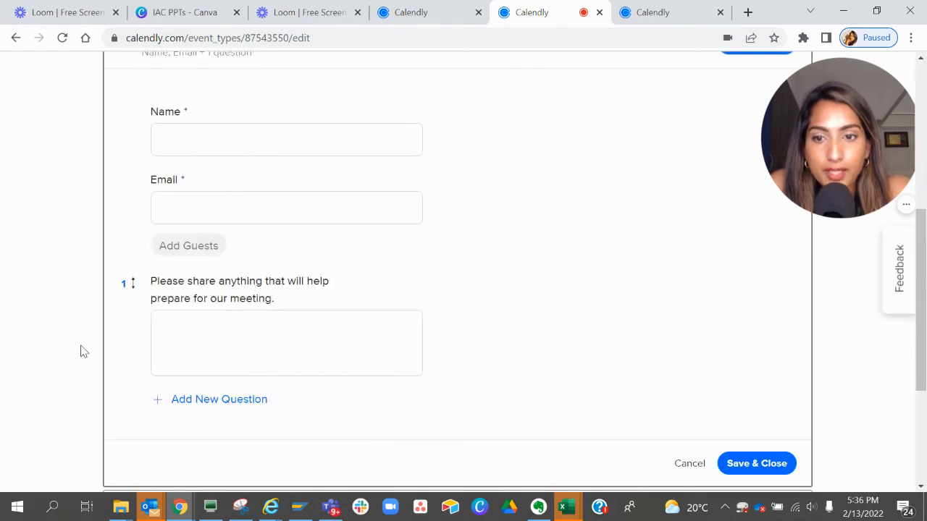
Step: Open the Coaching Session's booking time settings and review its date range and duration options
{"action": "scroll", "coordinate": [82, 352], "scroll_direction": "down", "scroll_amount": 3}
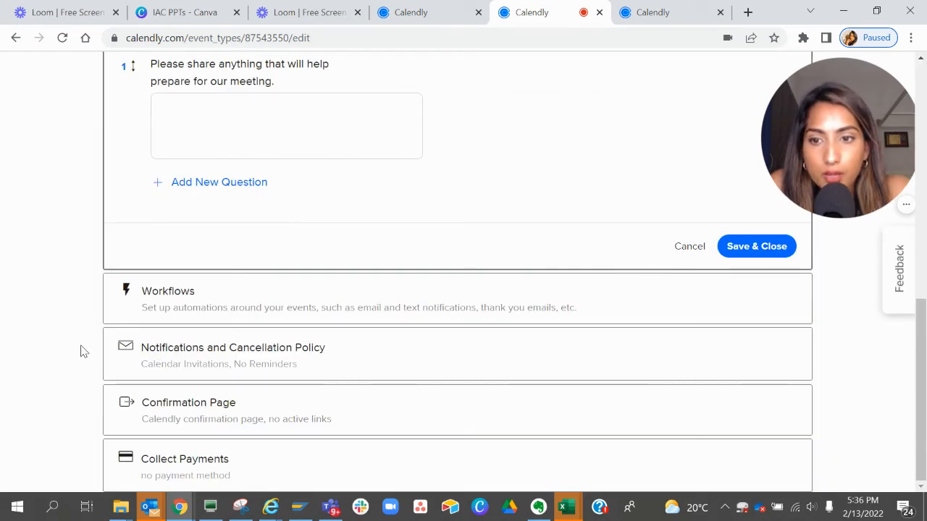
{"action": "scroll", "coordinate": [81, 352], "scroll_direction": "up", "scroll_amount": 8}
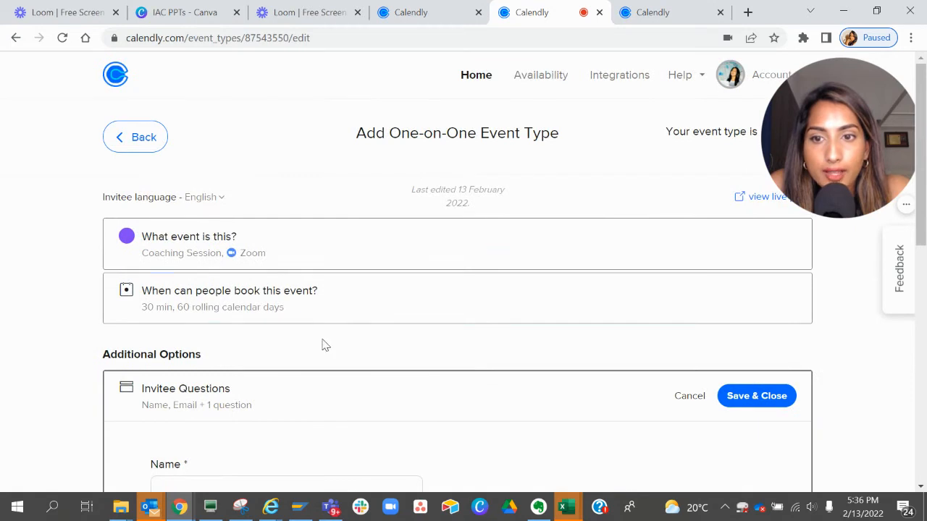
{"action": "left_click", "coordinate": [263, 303]}
{"action": "scroll", "coordinate": [336, 331], "scroll_direction": "down", "scroll_amount": 2}
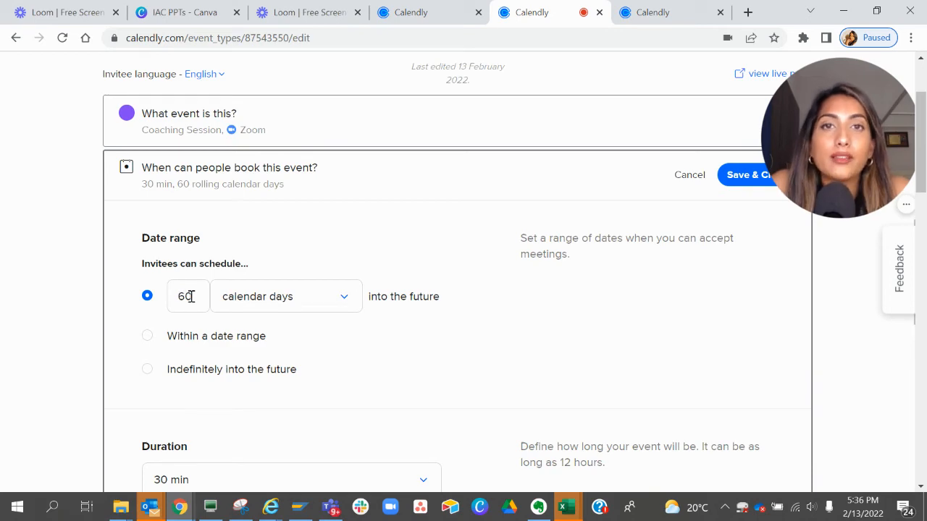
{"action": "left_click", "coordinate": [659, 10]}
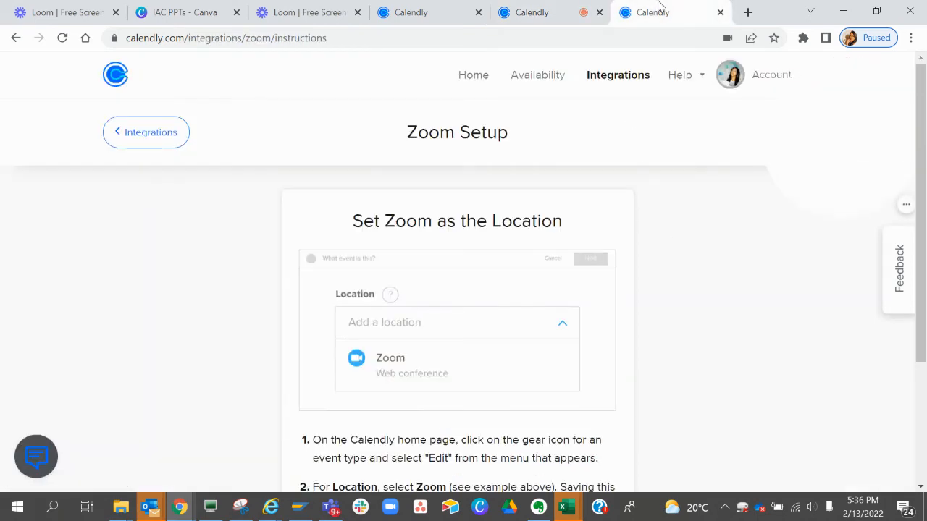
{"action": "left_click", "coordinate": [554, 12]}
{"action": "scroll", "coordinate": [374, 309], "scroll_direction": "down", "scroll_amount": 3}
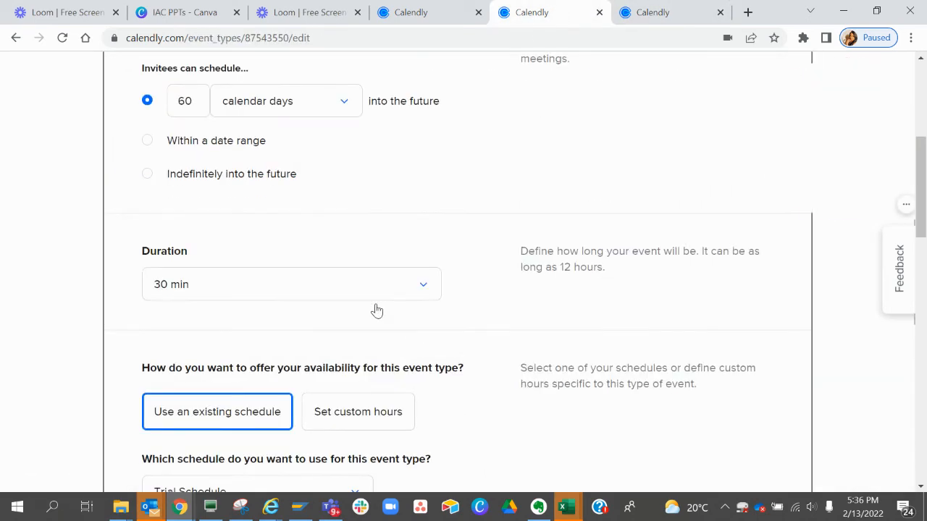
{"action": "scroll", "coordinate": [376, 310], "scroll_direction": "up", "scroll_amount": 3}
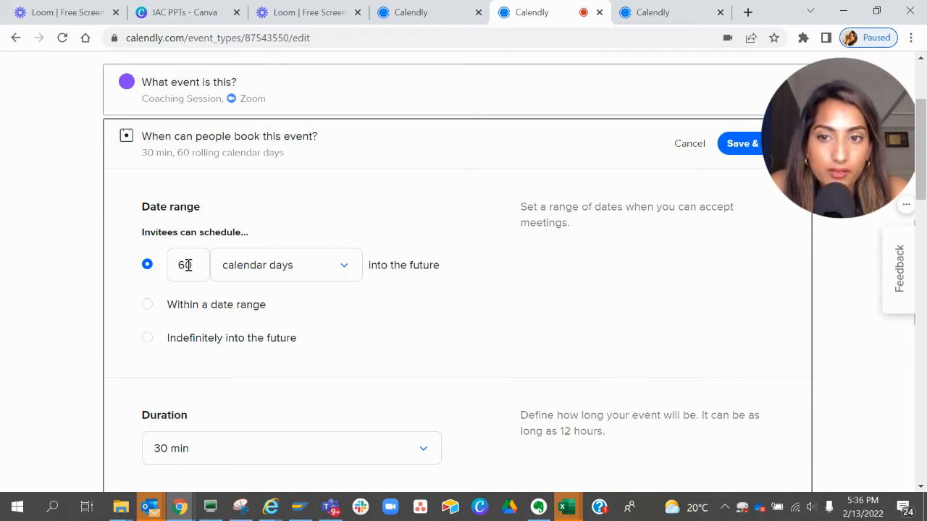
Step: Try limiting invitee scheduling to a date range of 15 Feb – 19 Feb 2022
{"action": "left_click", "coordinate": [202, 307]}
{"action": "left_click", "coordinate": [308, 307]}
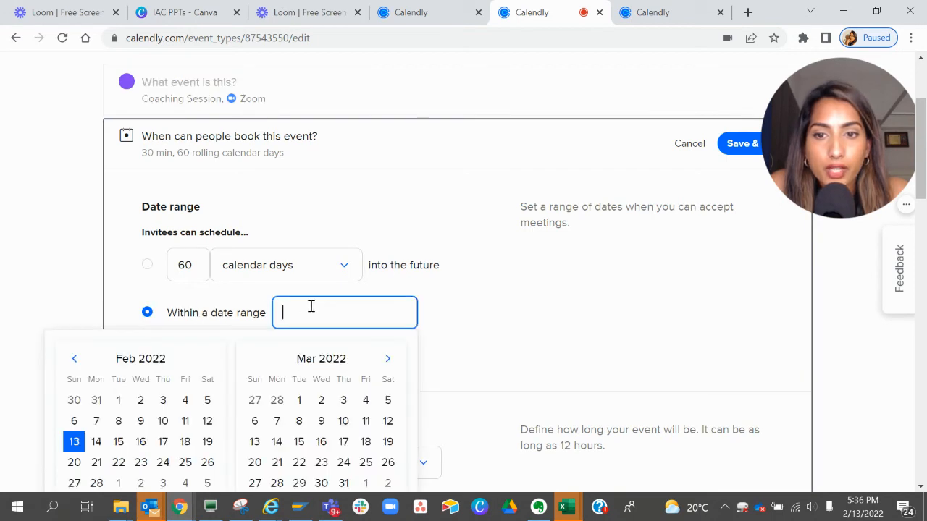
{"action": "left_click", "coordinate": [121, 440]}
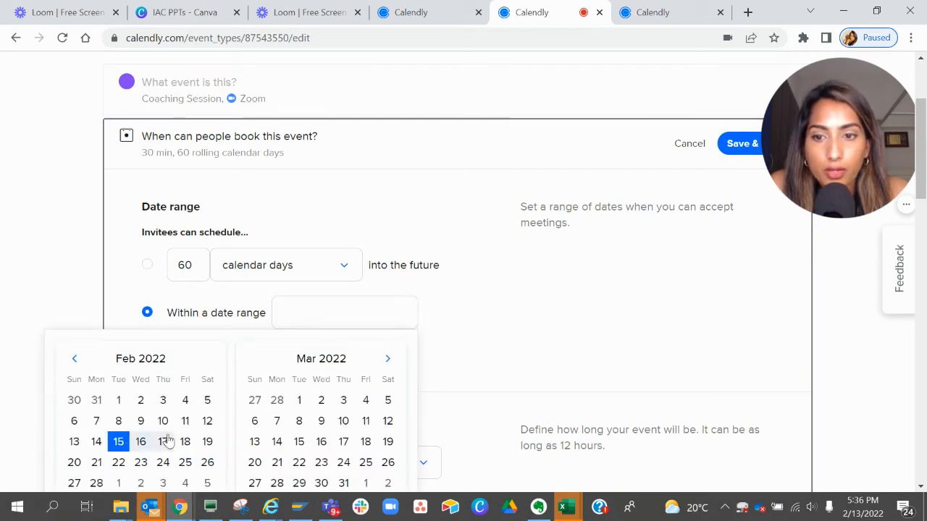
{"action": "left_click", "coordinate": [207, 442]}
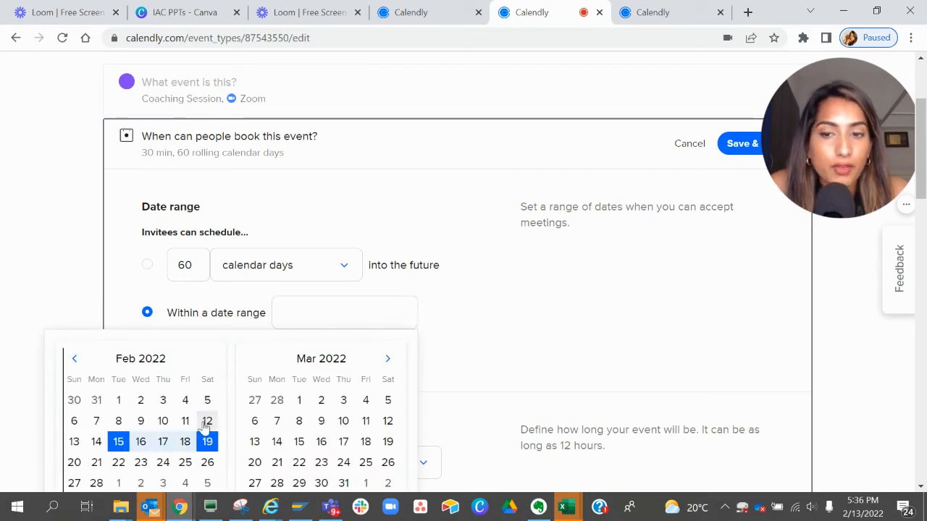
{"action": "left_click", "coordinate": [49, 292]}
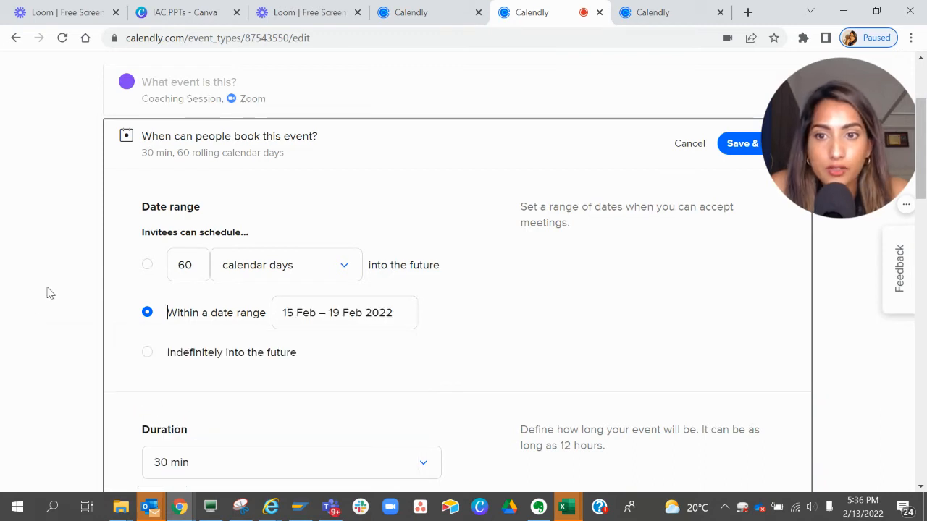
Step: Try letting invitees schedule indefinitely into the future, and return to 60 calendar days into the future
{"action": "scroll", "coordinate": [48, 292], "scroll_direction": "down", "scroll_amount": 1}
{"action": "left_click", "coordinate": [169, 258]}
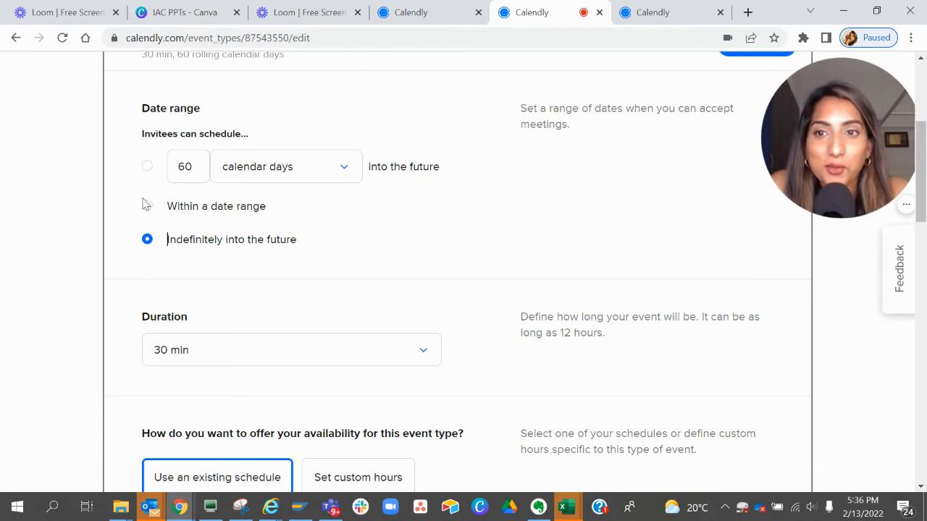
{"action": "left_click", "coordinate": [146, 169]}
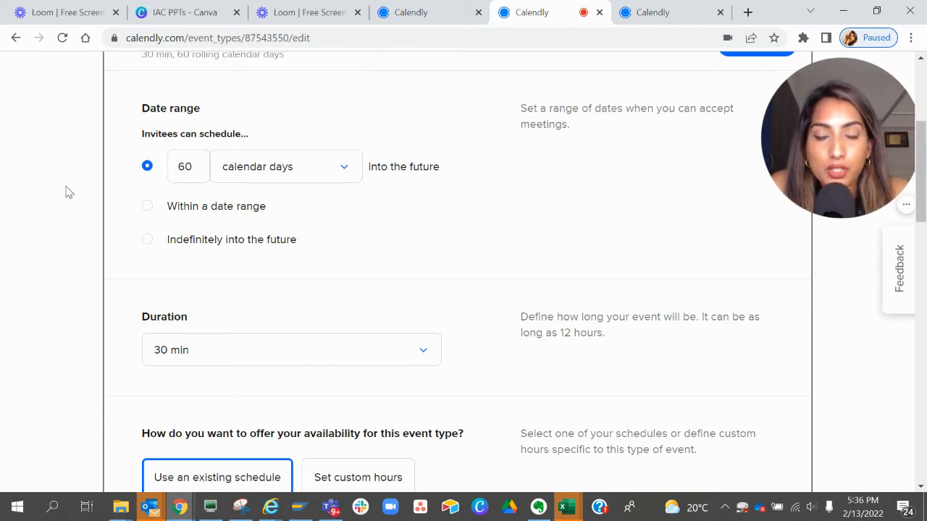
Step: Review the Trial Schedule's weekly hours and switch the event's availability from the existing schedule to custom hours
{"action": "scroll", "coordinate": [66, 191], "scroll_direction": "down", "scroll_amount": 6}
{"action": "scroll", "coordinate": [67, 191], "scroll_direction": "up", "scroll_amount": 2}
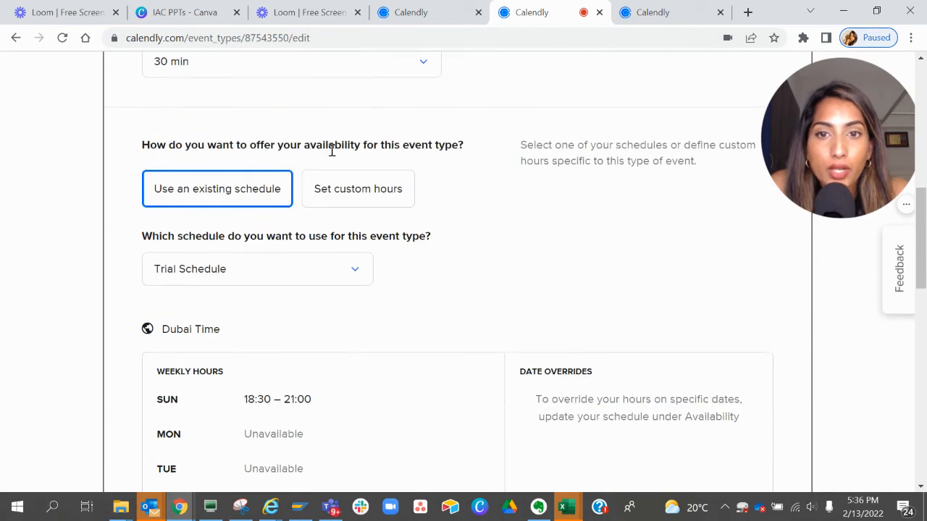
{"action": "scroll", "coordinate": [335, 316], "scroll_direction": "down", "scroll_amount": 3}
{"action": "scroll", "coordinate": [335, 316], "scroll_direction": "down", "scroll_amount": 3}
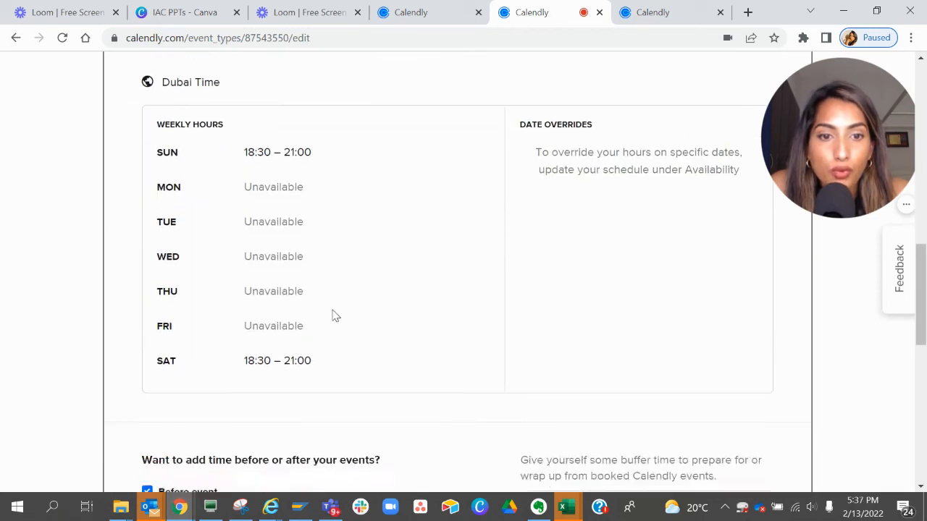
{"action": "scroll", "coordinate": [336, 316], "scroll_direction": "up", "scroll_amount": 4}
{"action": "scroll", "coordinate": [335, 316], "scroll_direction": "up", "scroll_amount": 1}
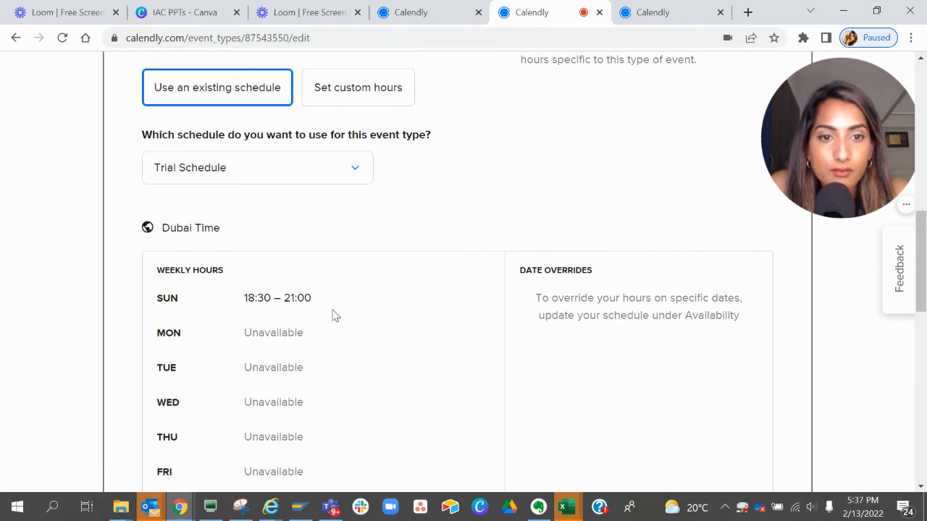
{"action": "left_click", "coordinate": [355, 106]}
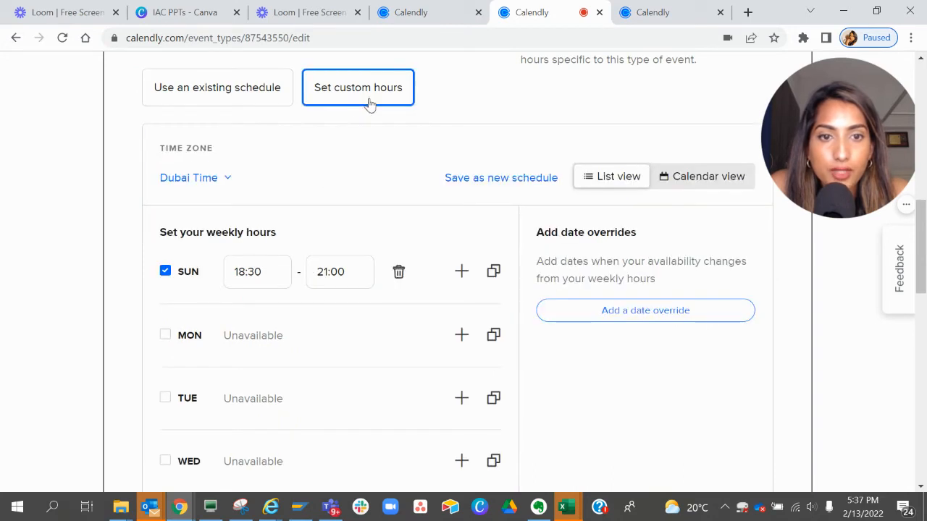
Step: Start a date override for the custom hours and select 19 February 2022
{"action": "left_click", "coordinate": [692, 317]}
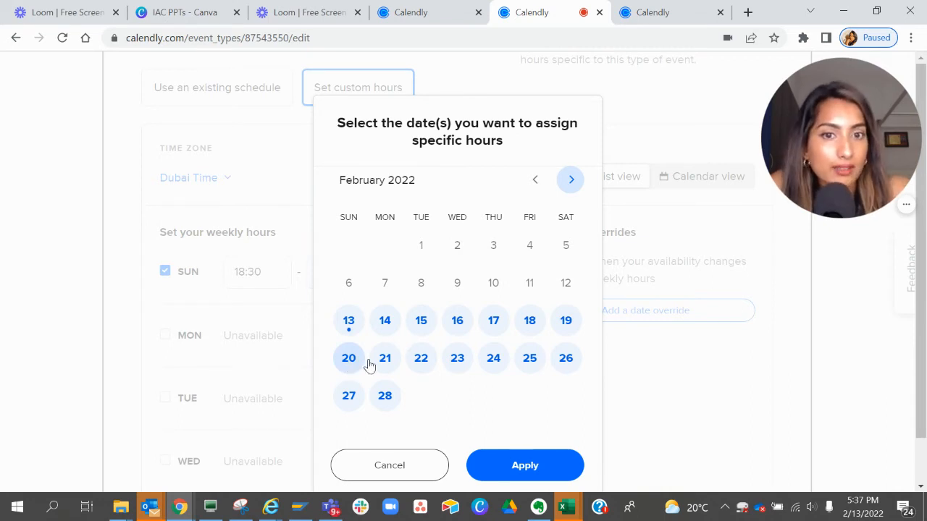
{"action": "left_click", "coordinate": [566, 322]}
{"action": "scroll", "coordinate": [482, 355], "scroll_direction": "down", "scroll_amount": 2}
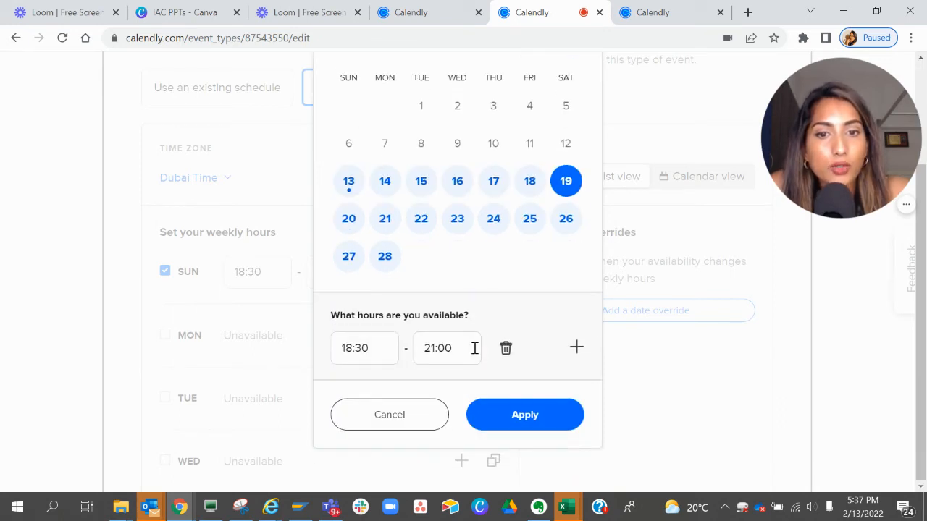
{"action": "scroll", "coordinate": [491, 174], "scroll_direction": "up", "scroll_amount": 2}
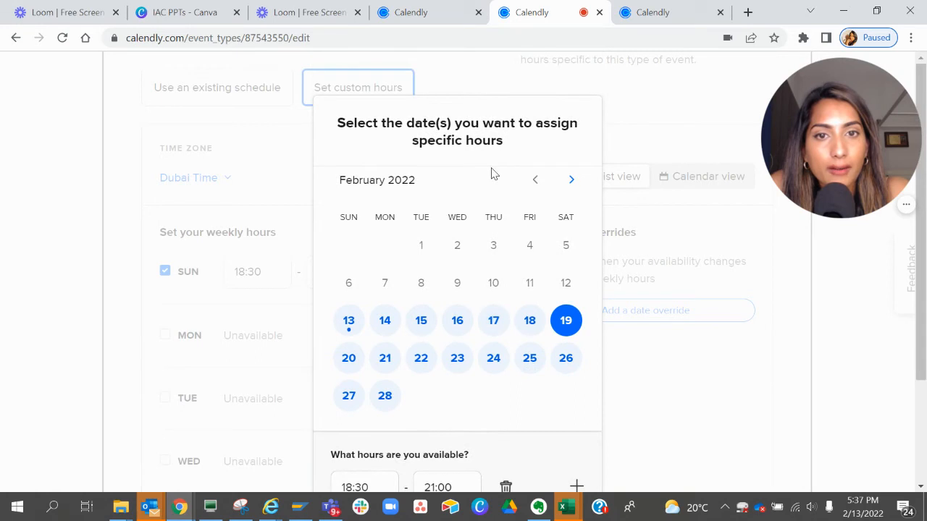
{"action": "scroll", "coordinate": [490, 174], "scroll_direction": "down", "scroll_amount": 2}
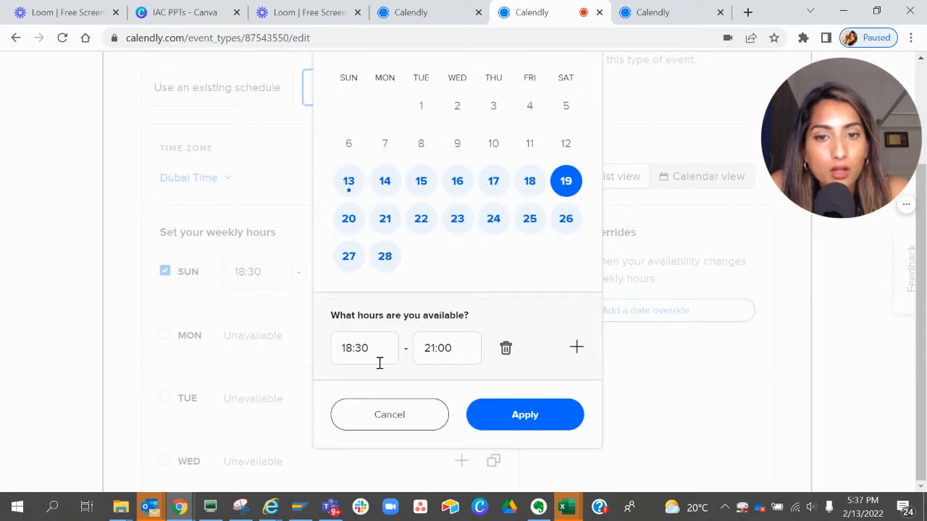
{"action": "scroll", "coordinate": [478, 275], "scroll_direction": "up", "scroll_amount": 2}
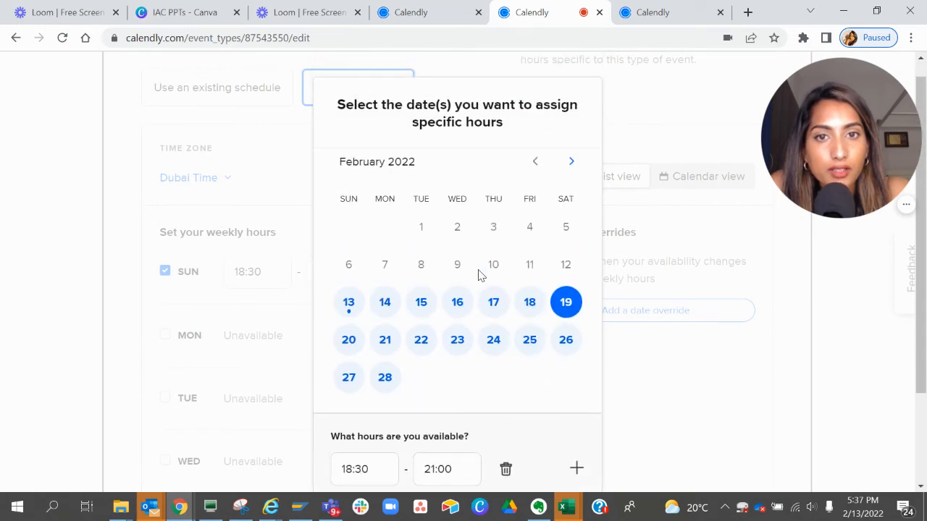
{"action": "scroll", "coordinate": [477, 275], "scroll_direction": "down", "scroll_amount": 2}
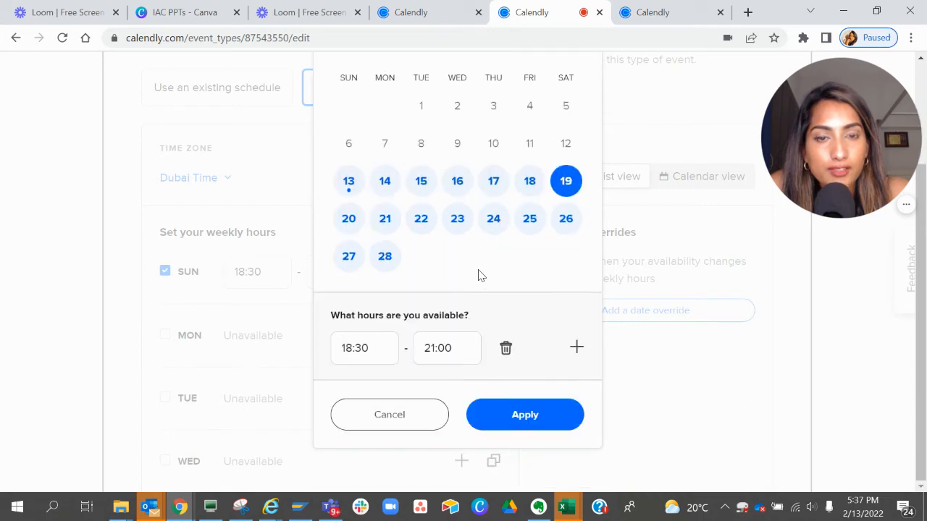
Step: Set the 19 February override's available hours to 10:00–11:00 and apply the override
{"action": "left_click", "coordinate": [389, 347]}
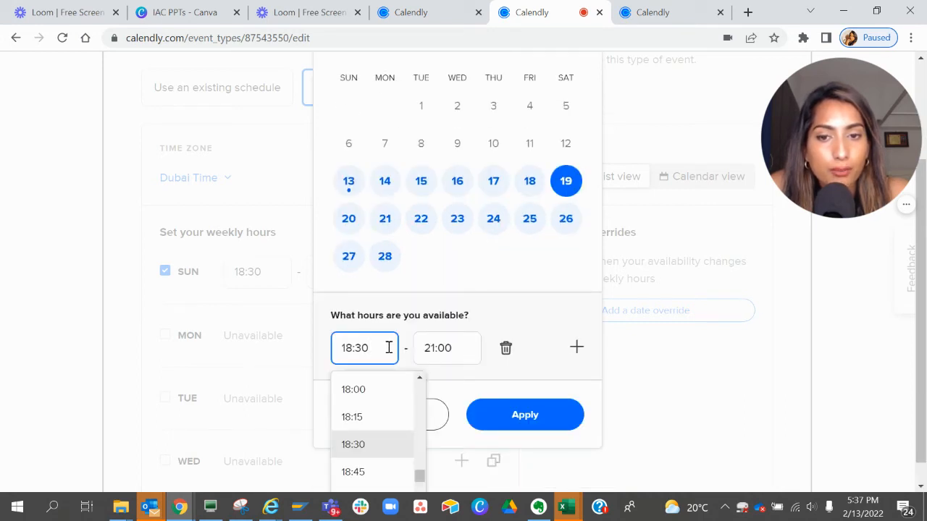
{"action": "left_click_drag", "start_coordinate": [389, 348], "coordinate": [331, 351]}
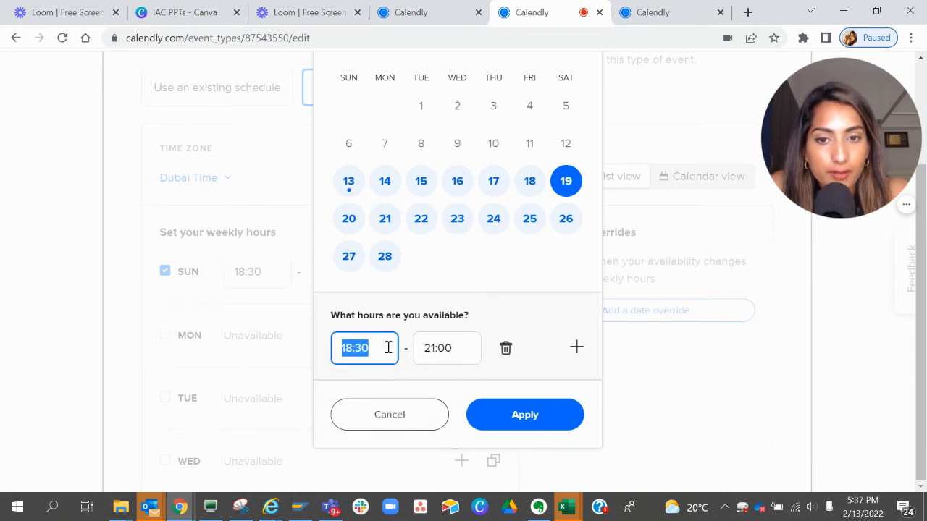
{"action": "type", "text": "10"}
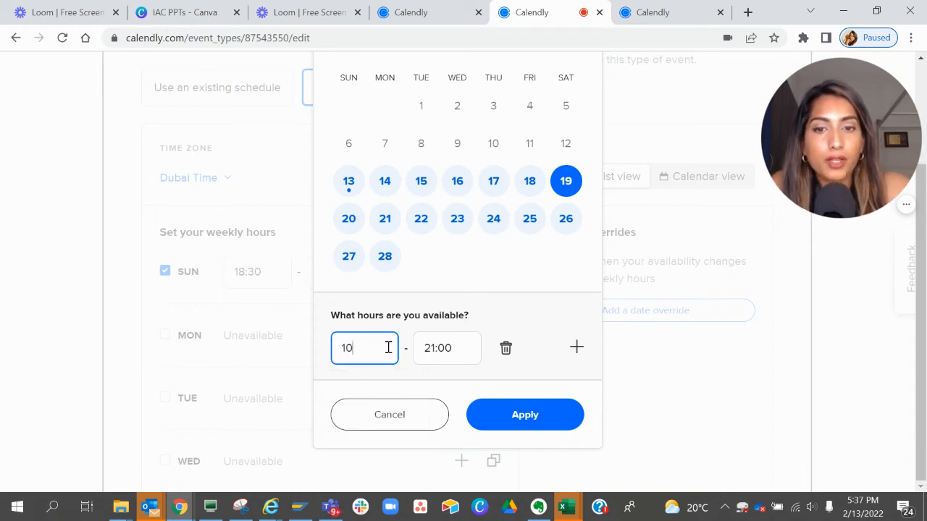
{"action": "left_click", "coordinate": [427, 348]}
{"action": "triple_click", "coordinate": [440, 349]}
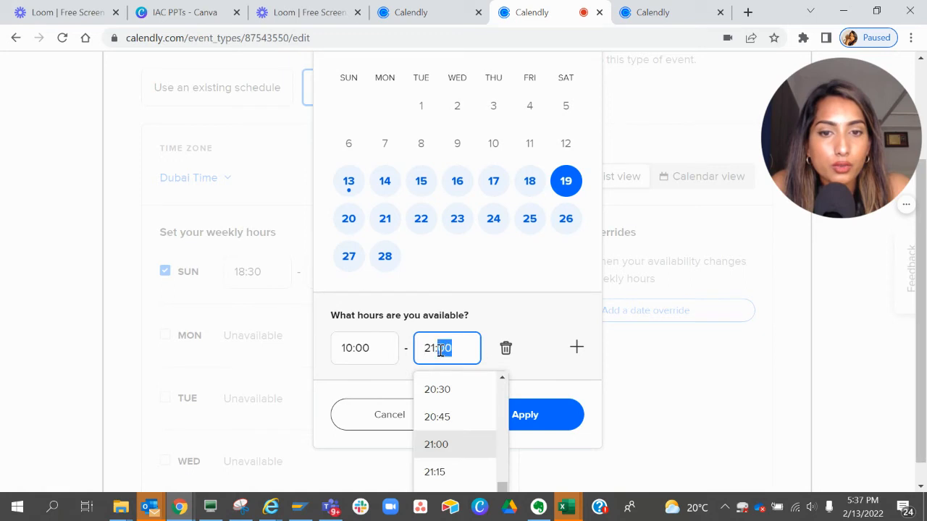
{"action": "type", "text": "11"}
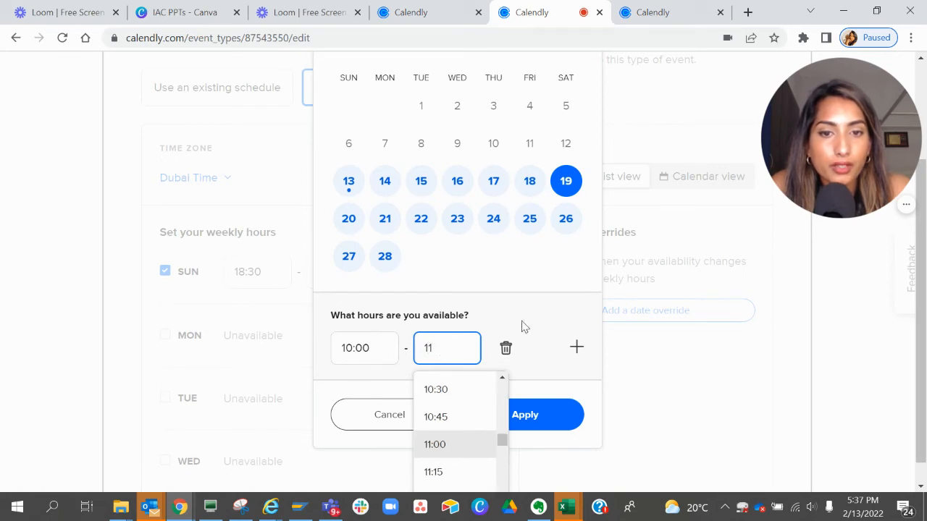
{"action": "left_click", "coordinate": [527, 325]}
{"action": "left_click", "coordinate": [519, 420]}
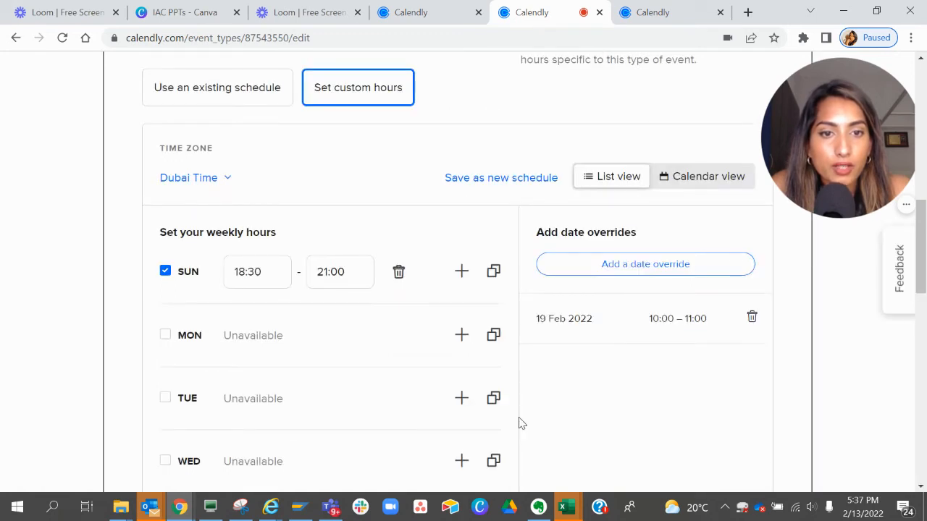
Step: Check the custom weekly hours, save and close the booking time settings, and return to the event types list
{"action": "scroll", "coordinate": [519, 423], "scroll_direction": "up", "scroll_amount": 1}
{"action": "scroll", "coordinate": [519, 422], "scroll_direction": "down", "scroll_amount": 2}
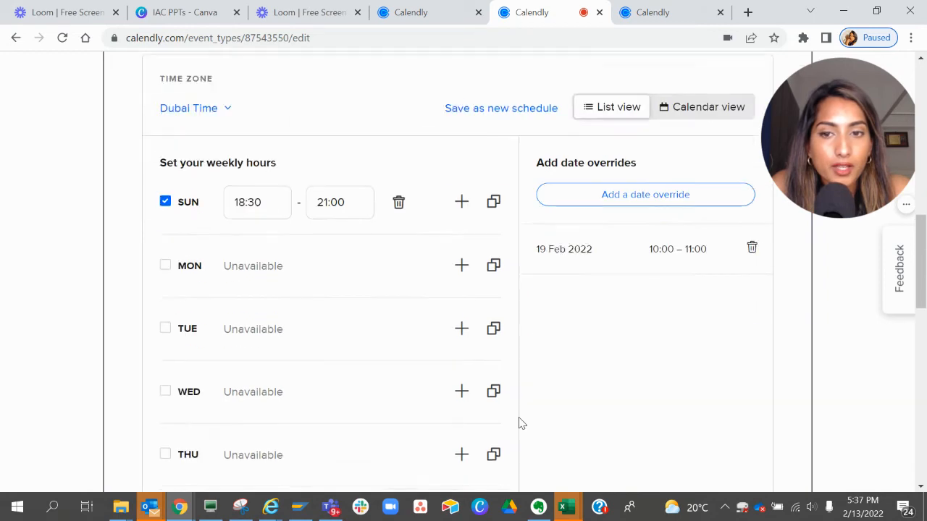
{"action": "scroll", "coordinate": [519, 423], "scroll_direction": "up", "scroll_amount": 3}
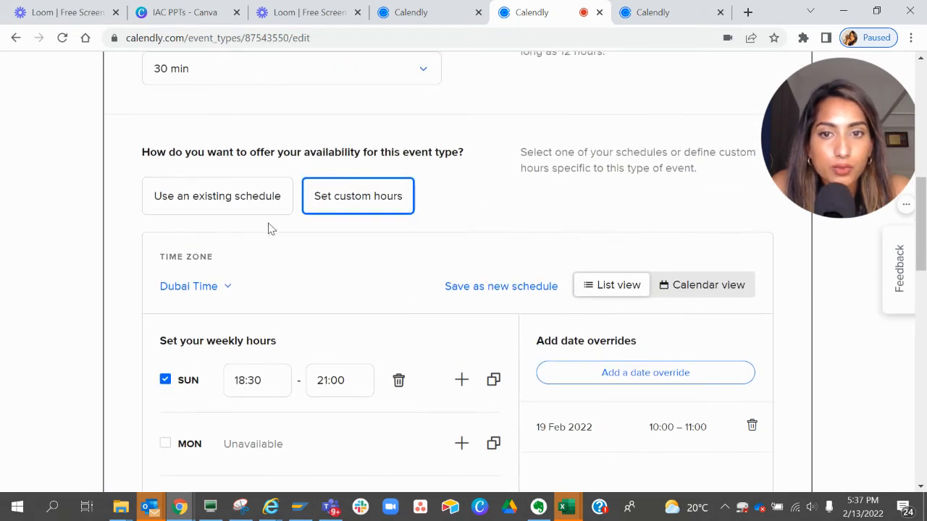
{"action": "scroll", "coordinate": [307, 212], "scroll_direction": "down", "scroll_amount": 5}
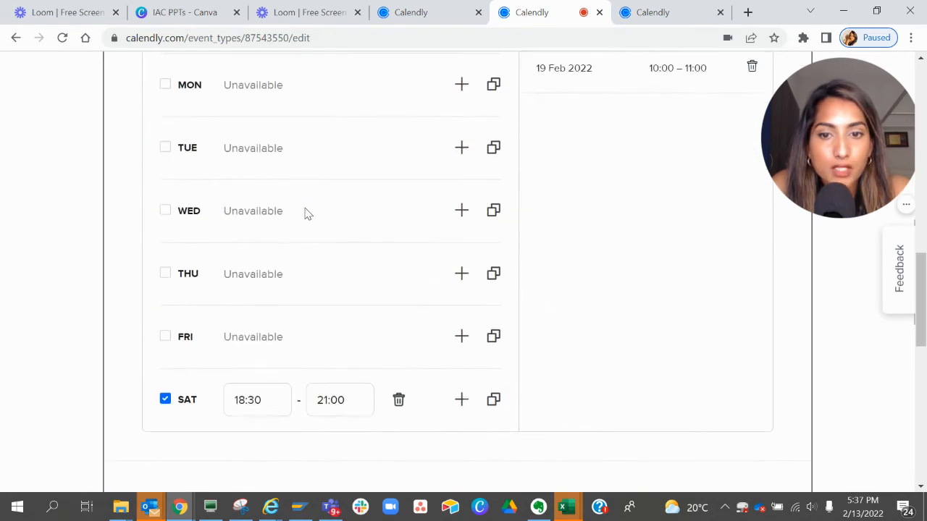
{"action": "scroll", "coordinate": [307, 214], "scroll_direction": "up", "scroll_amount": 12}
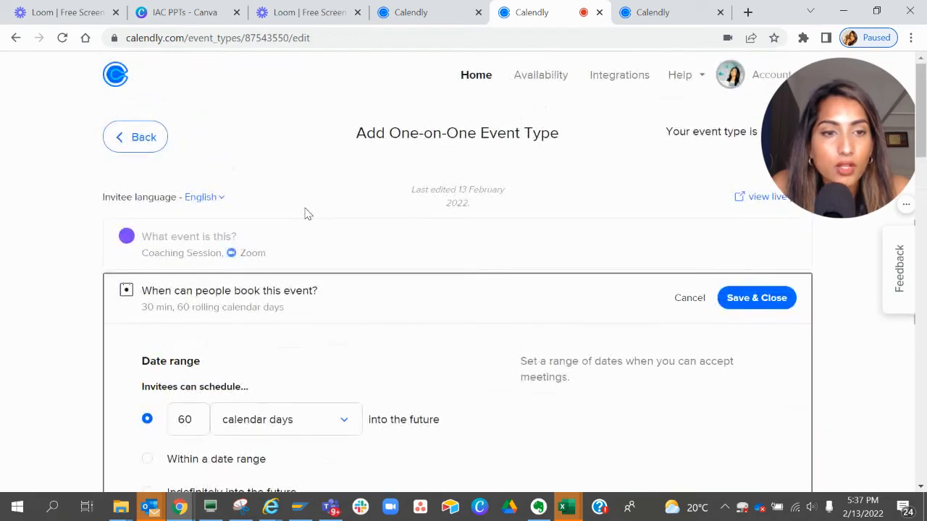
{"action": "left_click", "coordinate": [751, 299]}
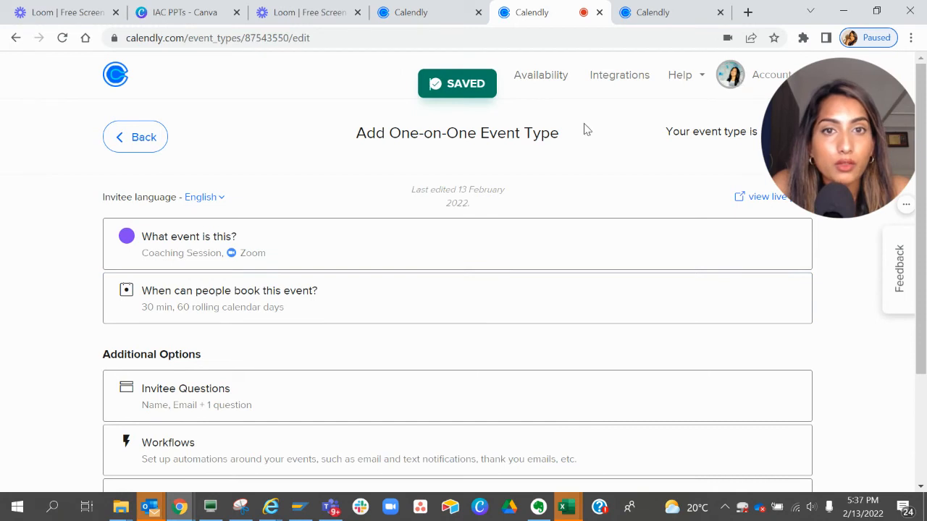
{"action": "left_click", "coordinate": [123, 88]}
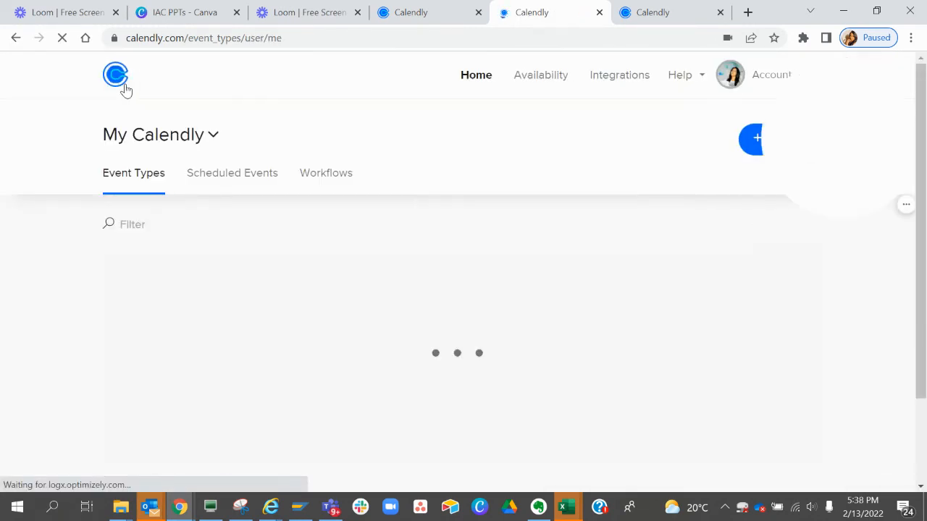
{"action": "scroll", "coordinate": [22, 281], "scroll_direction": "down", "scroll_amount": 2}
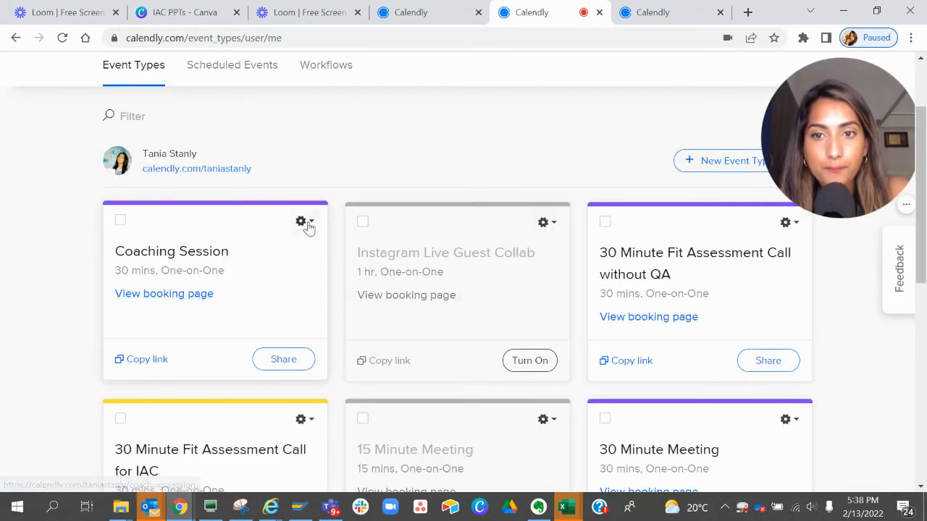
Step: Open the Coaching Session event type's booking time settings and review its custom weekly hours, date override and buffer times
{"action": "left_click", "coordinate": [188, 253]}
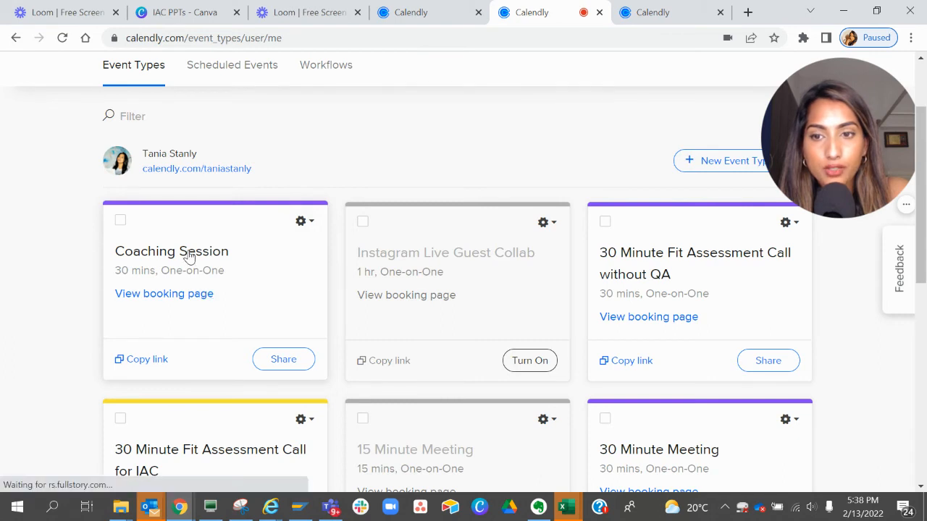
{"action": "scroll", "coordinate": [82, 314], "scroll_direction": "down", "scroll_amount": 1}
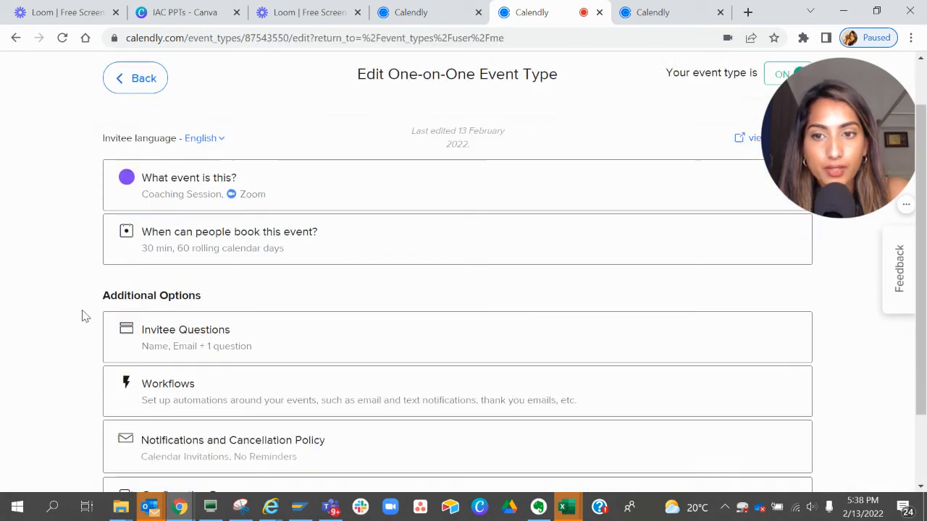
{"action": "left_click", "coordinate": [279, 219]}
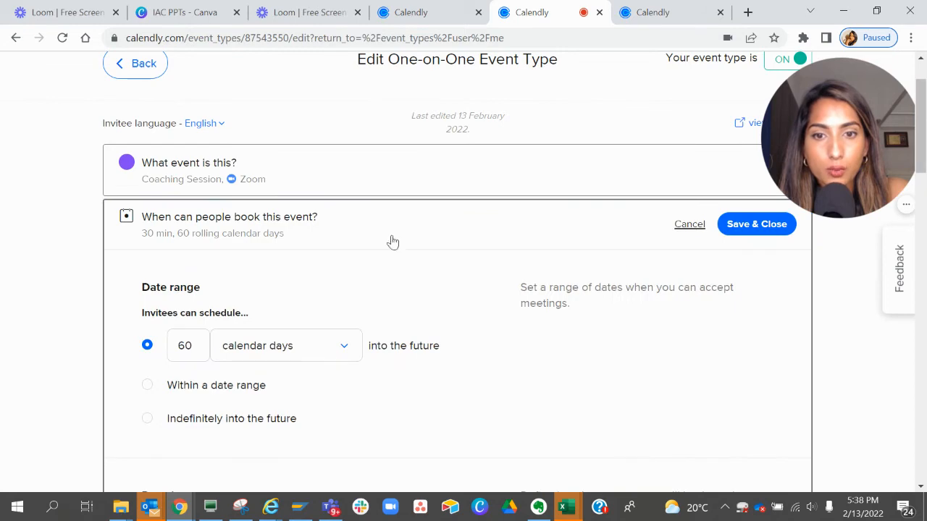
{"action": "scroll", "coordinate": [494, 270], "scroll_direction": "down", "scroll_amount": 3}
{"action": "scroll", "coordinate": [495, 271], "scroll_direction": "down", "scroll_amount": 4}
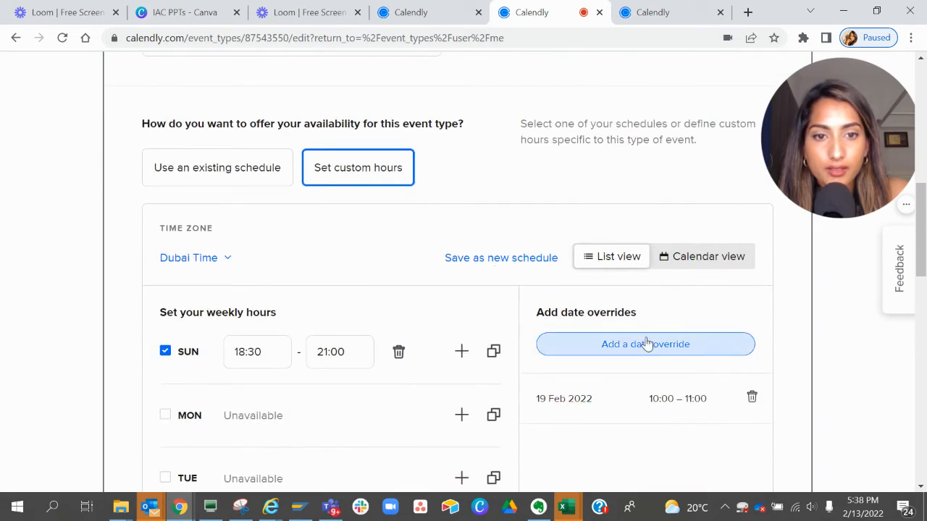
{"action": "scroll", "coordinate": [647, 343], "scroll_direction": "down", "scroll_amount": 7}
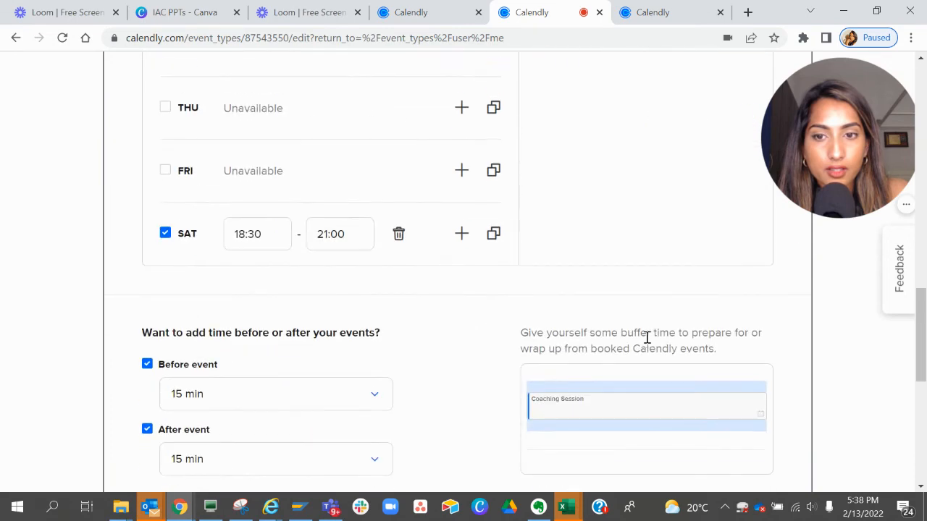
{"action": "scroll", "coordinate": [648, 339], "scroll_direction": "up", "scroll_amount": 3}
{"action": "scroll", "coordinate": [647, 337], "scroll_direction": "up", "scroll_amount": 3}
Step: Start a new date override for 24 February 2022 and remove its available hours so the date is unavailable
{"action": "left_click", "coordinate": [645, 279]}
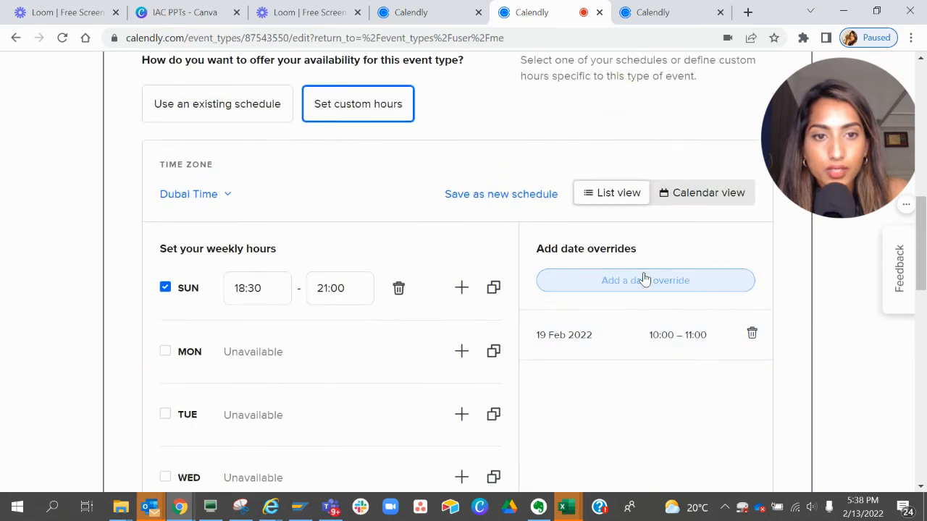
{"action": "left_click", "coordinate": [487, 362]}
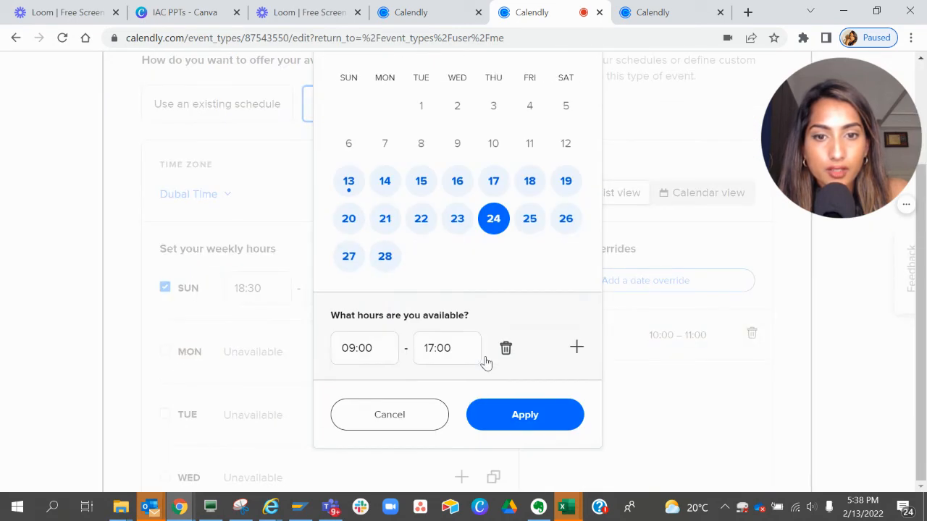
{"action": "scroll", "coordinate": [486, 362], "scroll_direction": "up", "scroll_amount": 2}
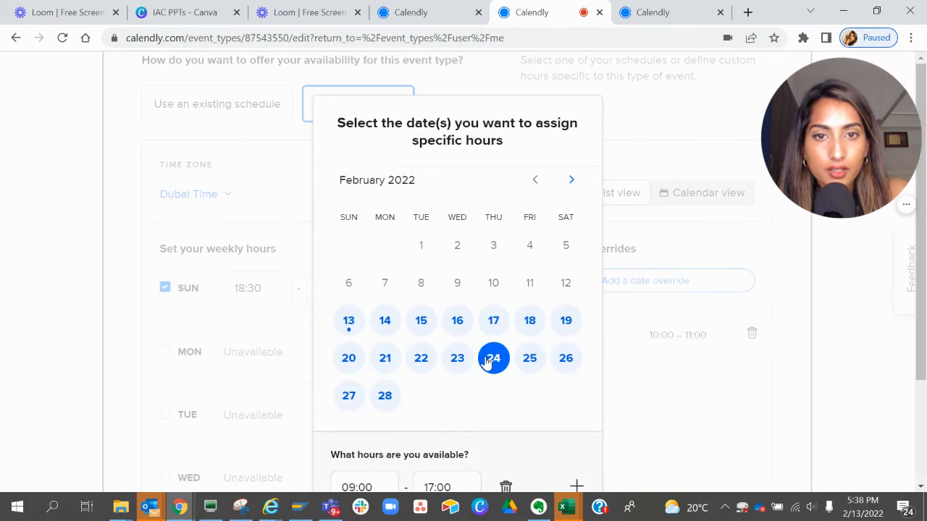
{"action": "scroll", "coordinate": [490, 363], "scroll_direction": "down", "scroll_amount": 2}
{"action": "left_click", "coordinate": [507, 348]}
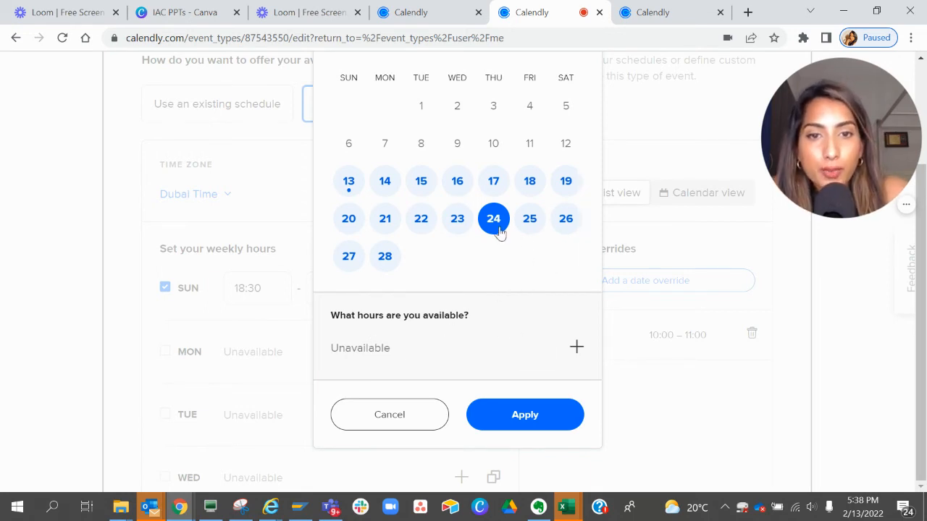
Step: Add 23, 25, 26 and 27 February to the unavailable override's selected dates and apply the override
{"action": "left_click", "coordinate": [526, 231]}
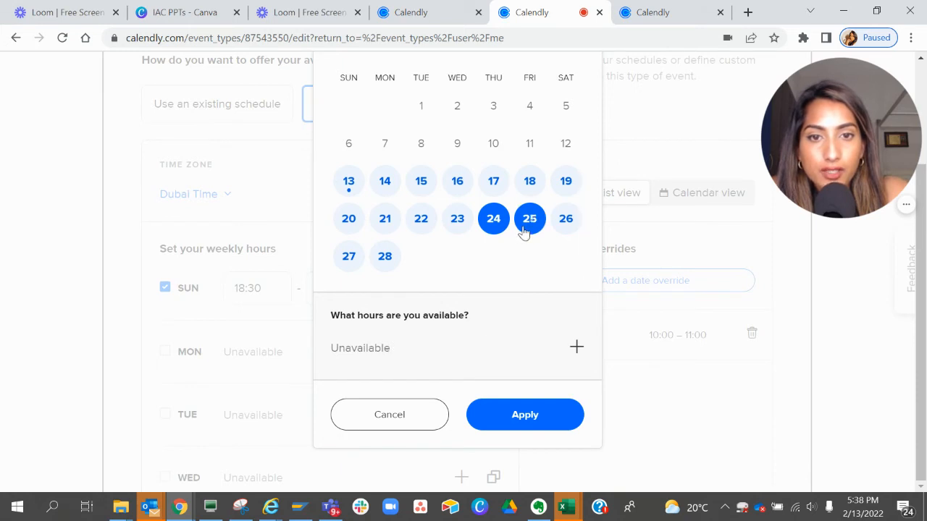
{"action": "left_click", "coordinate": [457, 216]}
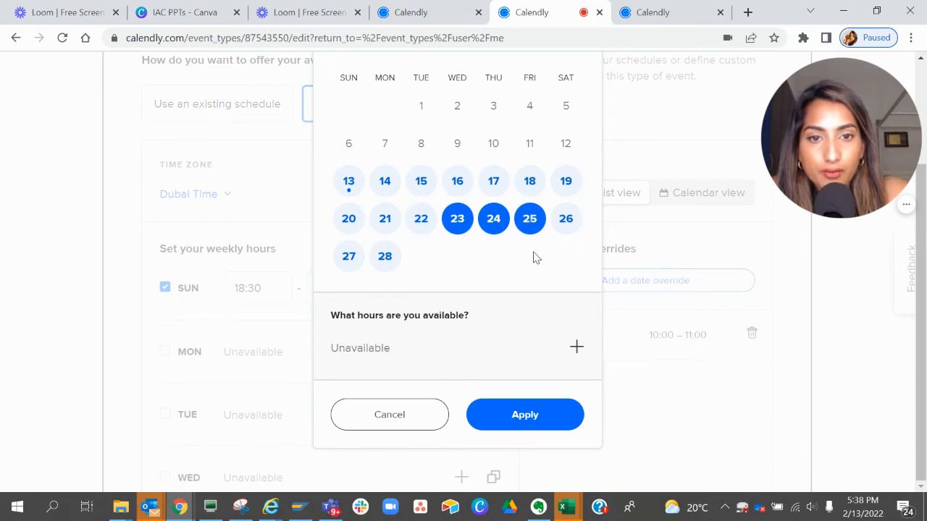
{"action": "left_click", "coordinate": [458, 227]}
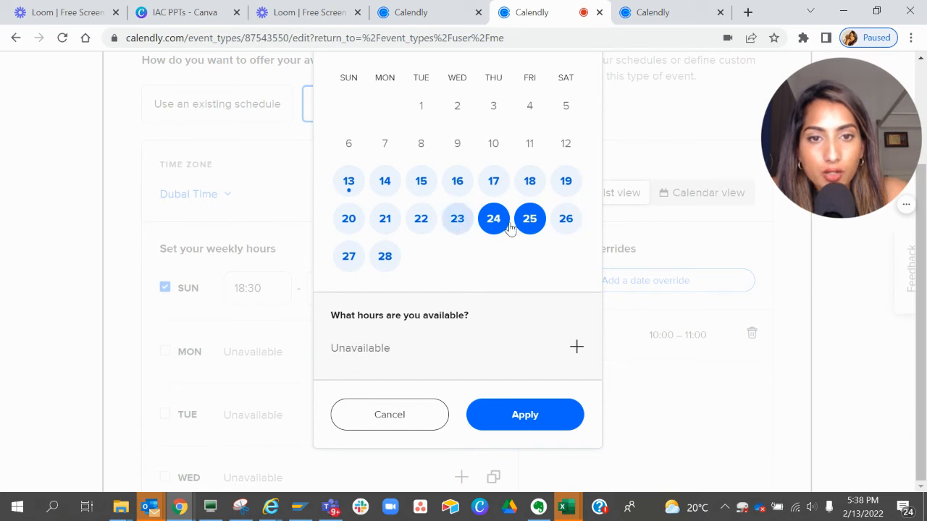
{"action": "left_click", "coordinate": [458, 230]}
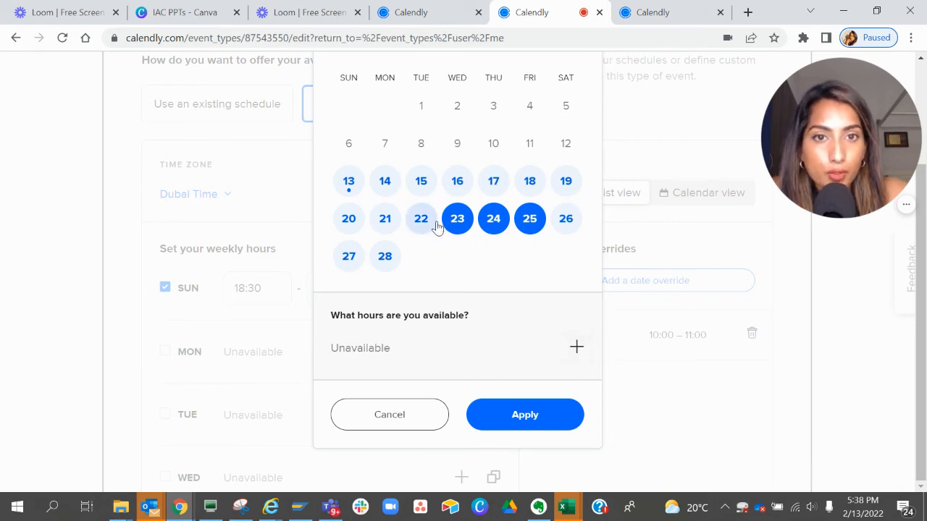
{"action": "left_click", "coordinate": [568, 225]}
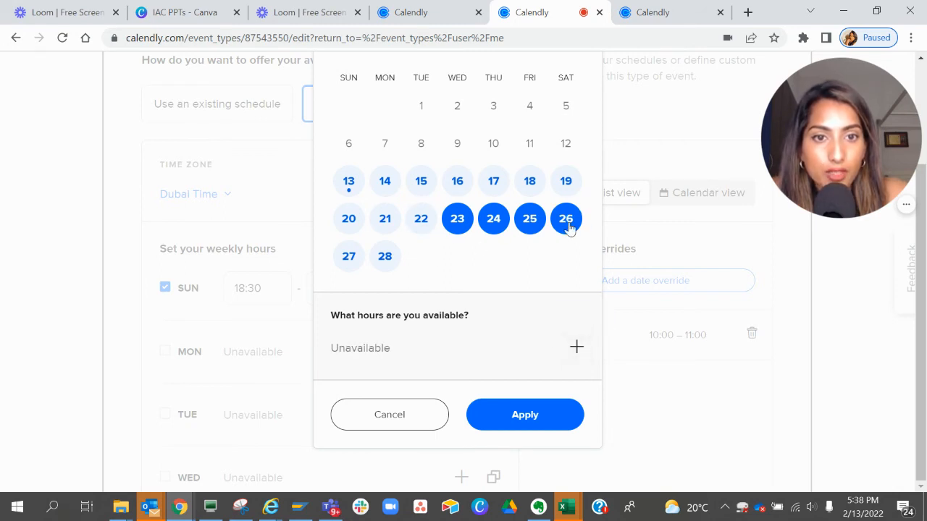
{"action": "left_click", "coordinate": [354, 268]}
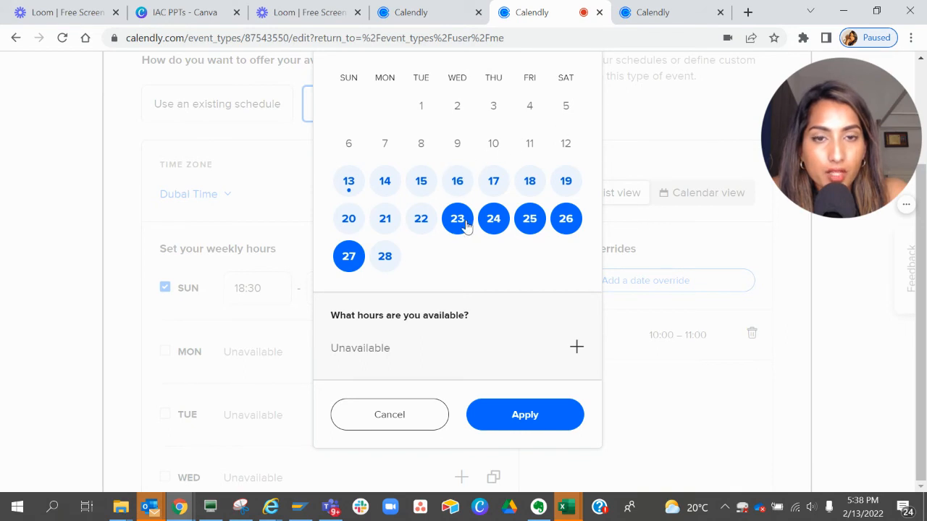
{"action": "left_click", "coordinate": [525, 415]}
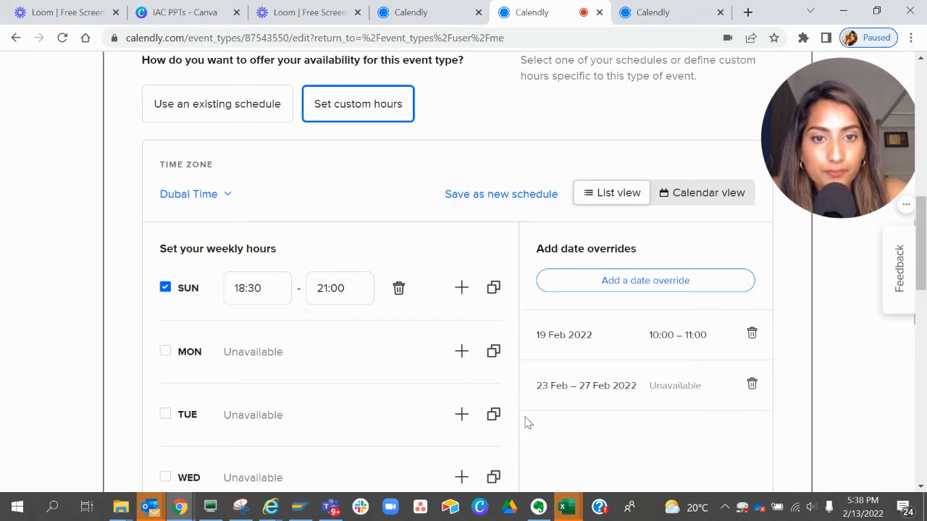
Step: Check the list of date overrides, then save and close the booking time settings
{"action": "scroll", "coordinate": [528, 423], "scroll_direction": "up", "scroll_amount": 4}
{"action": "scroll", "coordinate": [528, 423], "scroll_direction": "down", "scroll_amount": 5}
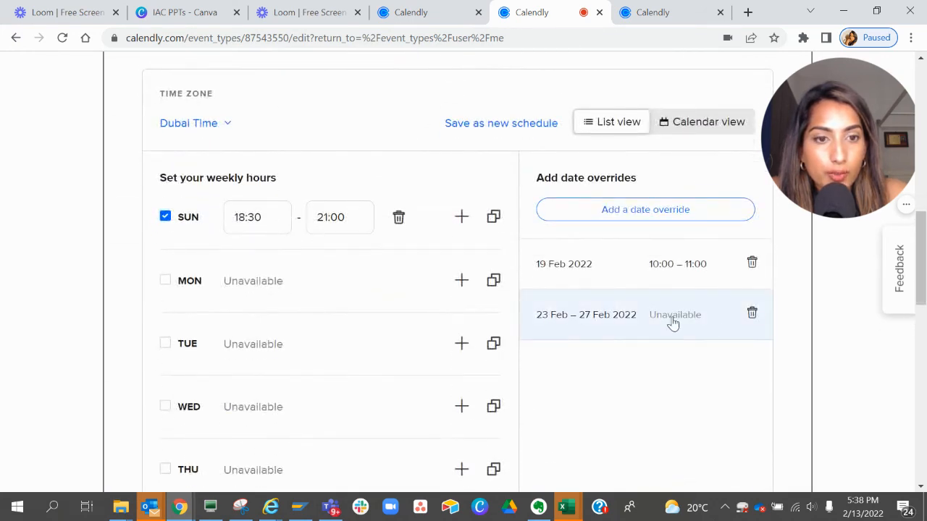
{"action": "scroll", "coordinate": [568, 263], "scroll_direction": "up", "scroll_amount": 7}
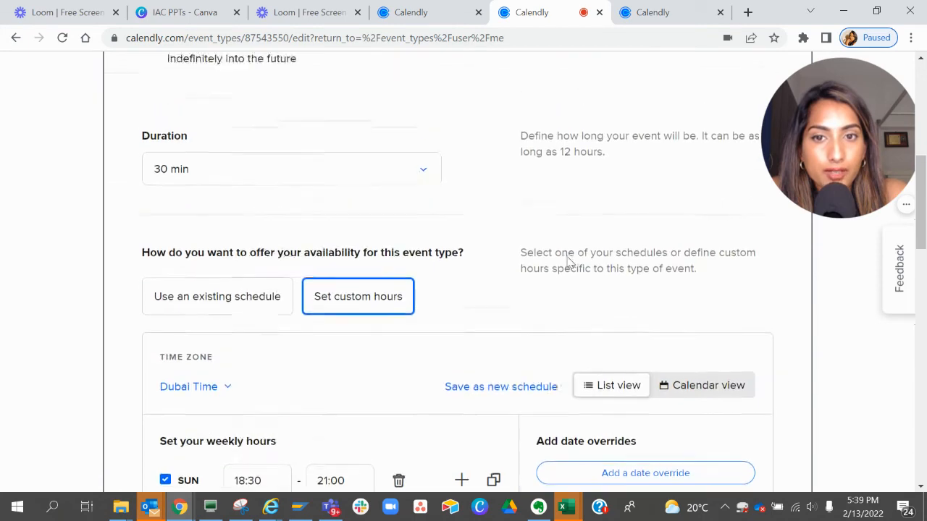
{"action": "scroll", "coordinate": [568, 263], "scroll_direction": "up", "scroll_amount": 1}
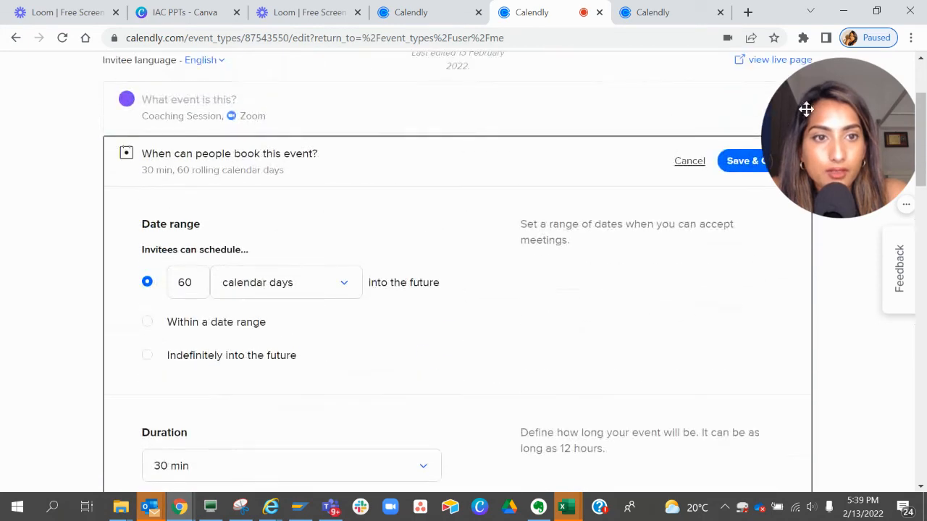
{"action": "left_click", "coordinate": [743, 161]}
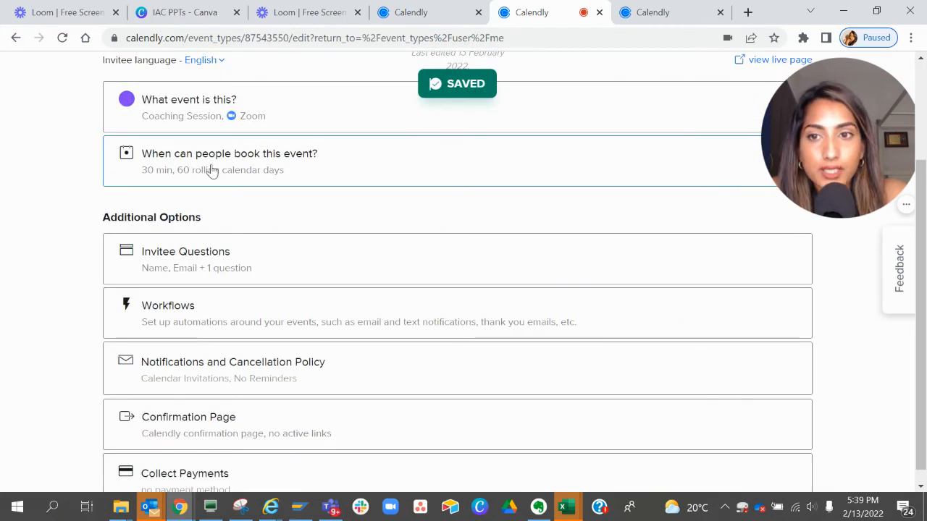
Step: Open the Coaching Session's live booking page and check the bookable dates for February, March and April 2022
{"action": "scroll", "coordinate": [212, 170], "scroll_direction": "up", "scroll_amount": 2}
{"action": "scroll", "coordinate": [210, 170], "scroll_direction": "down", "scroll_amount": 2}
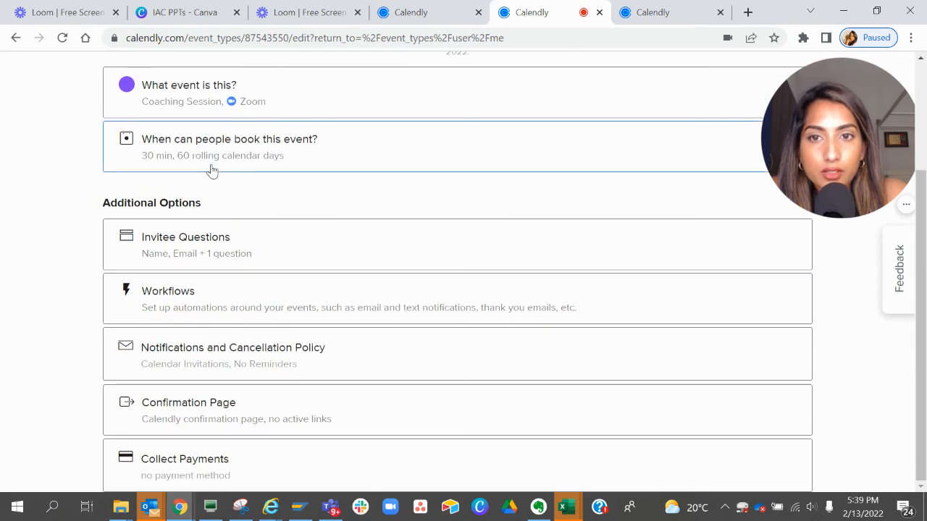
{"action": "scroll", "coordinate": [209, 169], "scroll_direction": "up", "scroll_amount": 2}
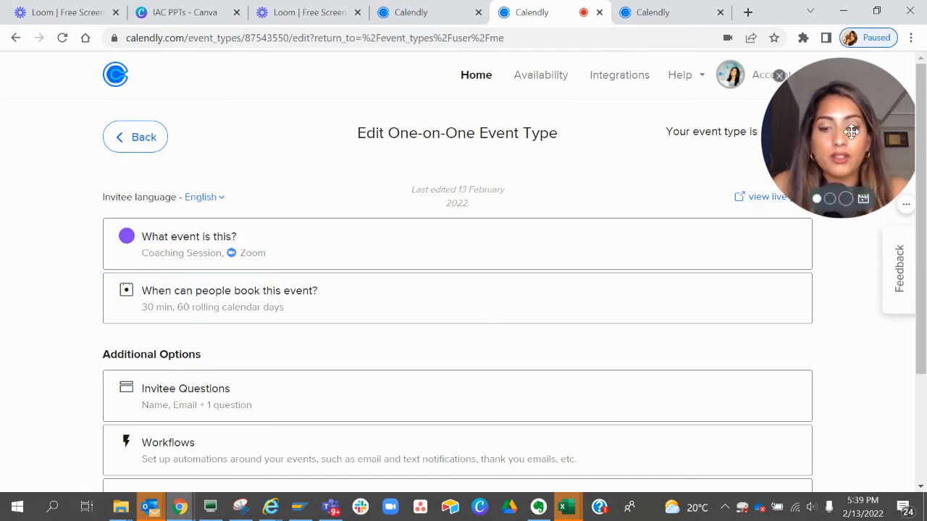
{"action": "left_click_drag", "start_coordinate": [850, 132], "coordinate": [589, 120]}
{"action": "left_click", "coordinate": [791, 205]}
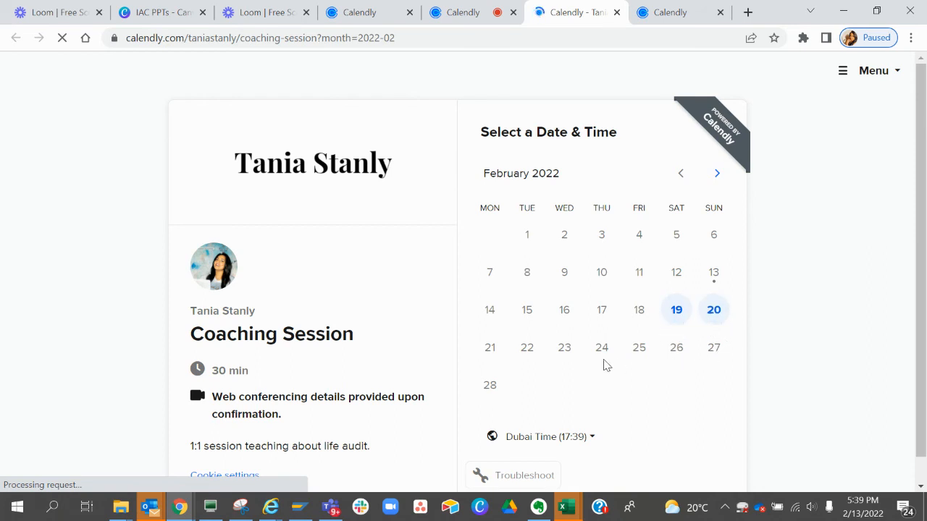
{"action": "scroll", "coordinate": [605, 364], "scroll_direction": "down", "scroll_amount": 1}
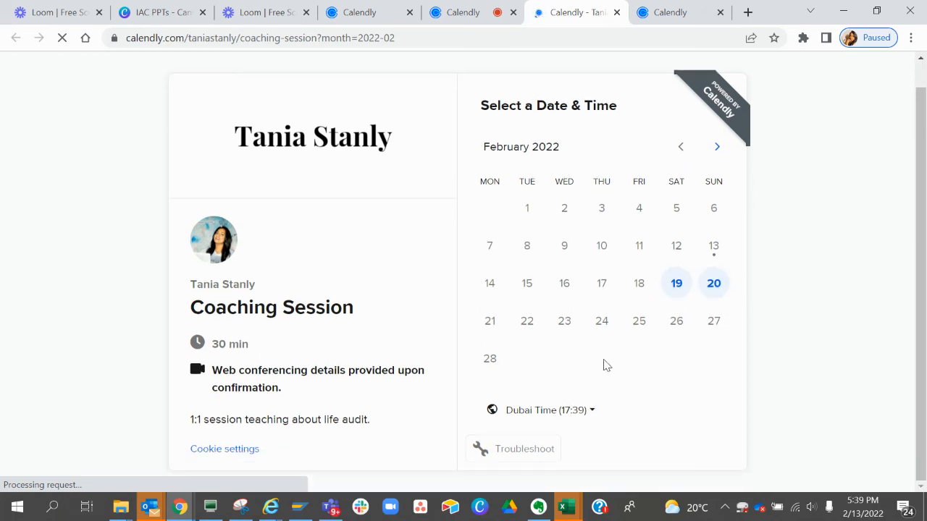
{"action": "left_click", "coordinate": [716, 147]}
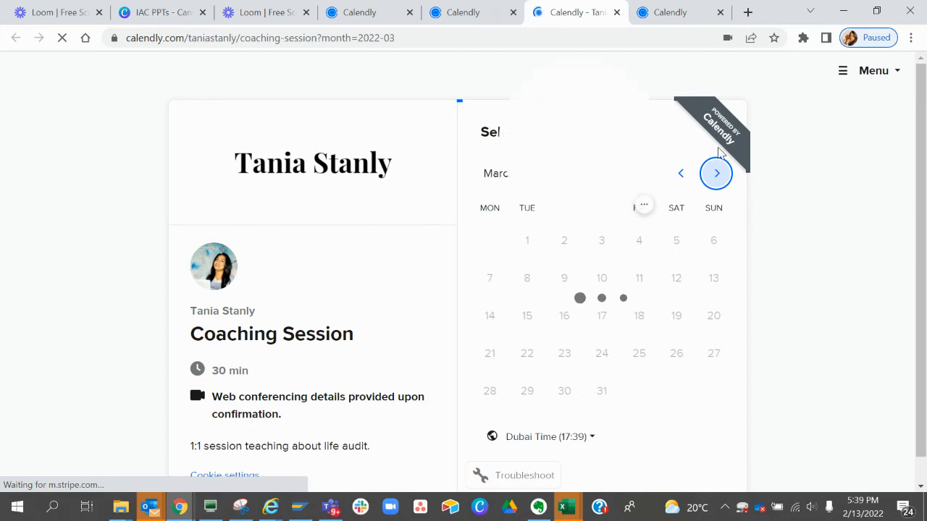
{"action": "left_click_drag", "start_coordinate": [620, 92], "coordinate": [130, 92]}
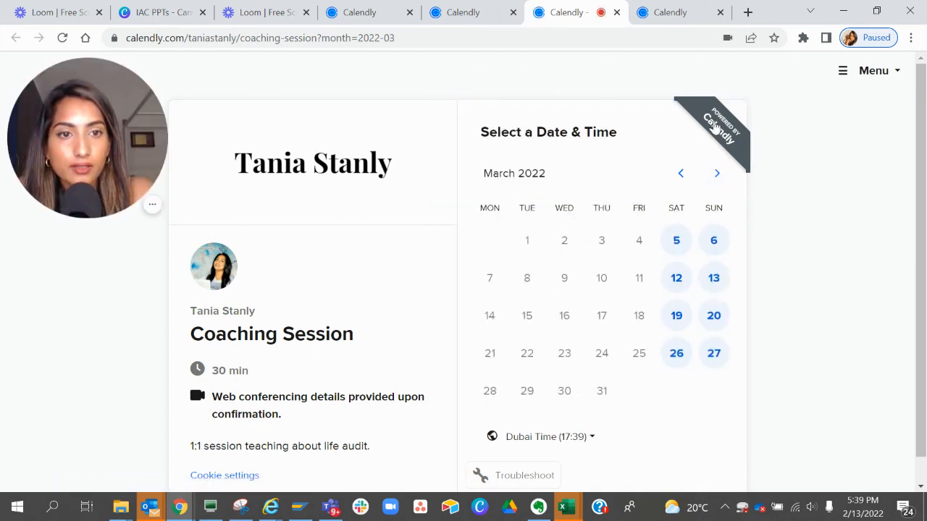
{"action": "left_click", "coordinate": [717, 174]}
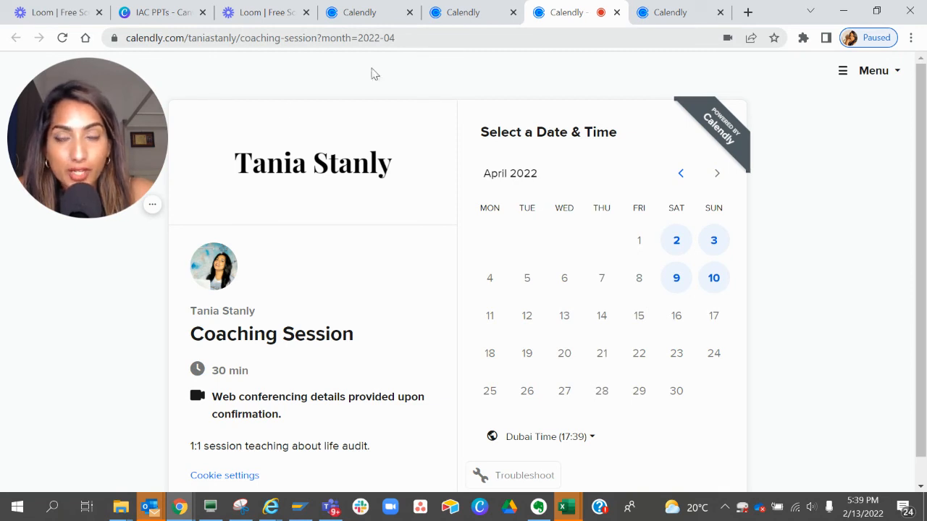
{"action": "mouse_move", "coordinate": [145, 127]}
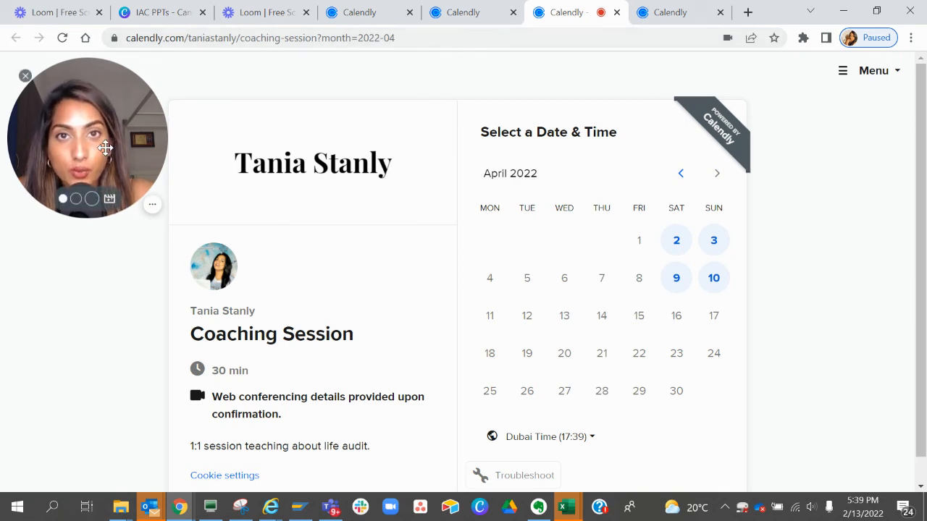
Step: Close the live booking page and return to the Coaching Session's event type editor
{"action": "left_click", "coordinate": [463, 10]}
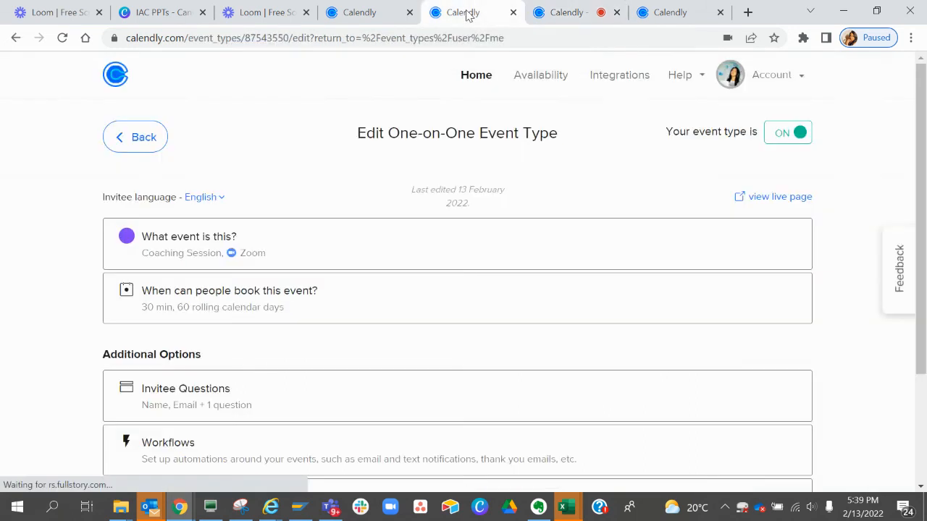
{"action": "left_click", "coordinate": [579, 12]}
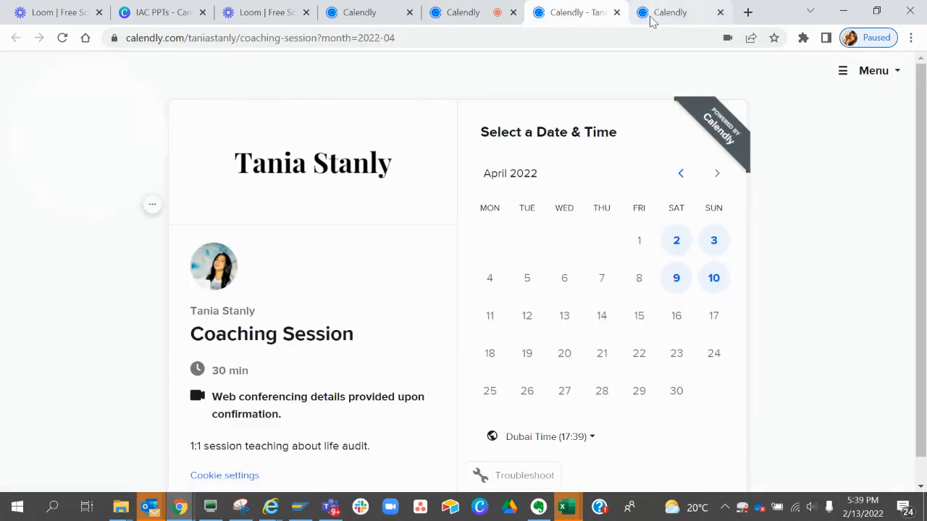
{"action": "left_click", "coordinate": [616, 12]}
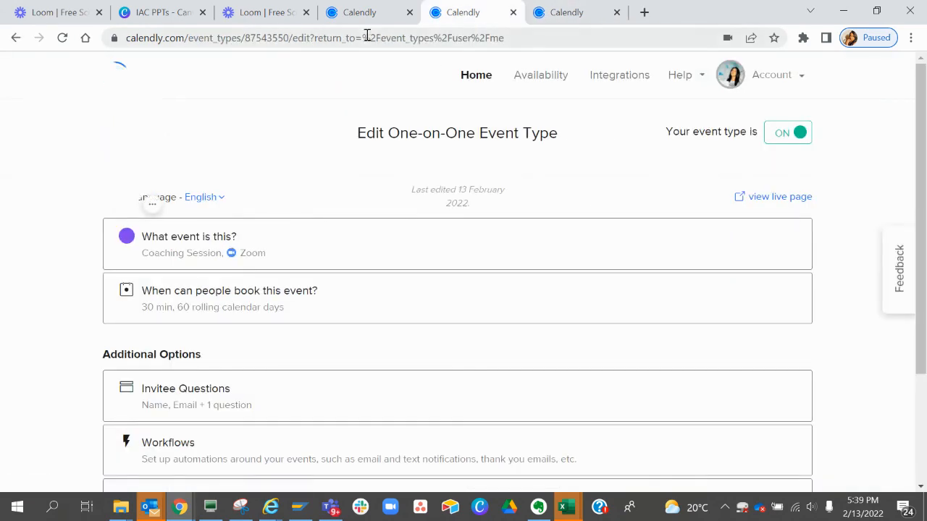
{"action": "left_click", "coordinate": [361, 15]}
{"action": "left_click", "coordinate": [470, 10]}
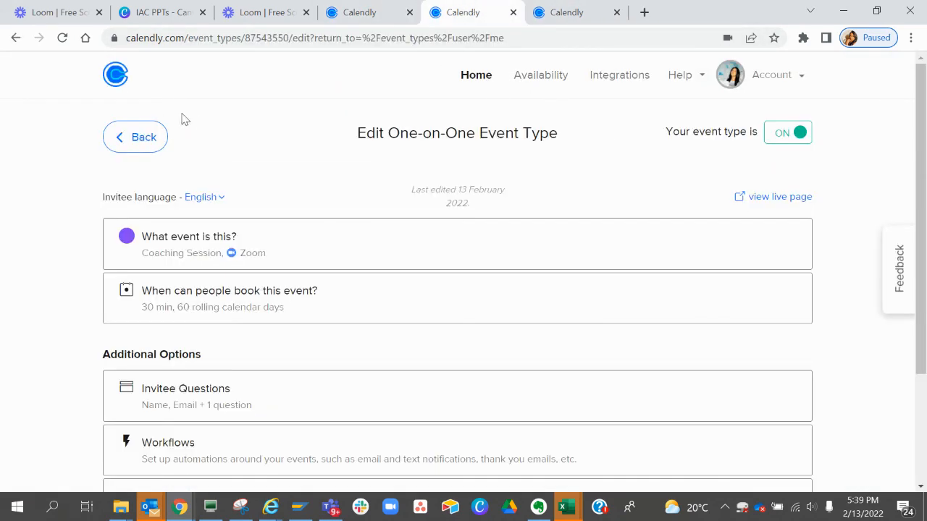
{"action": "left_click_drag", "start_coordinate": [120, 95], "coordinate": [336, 93]}
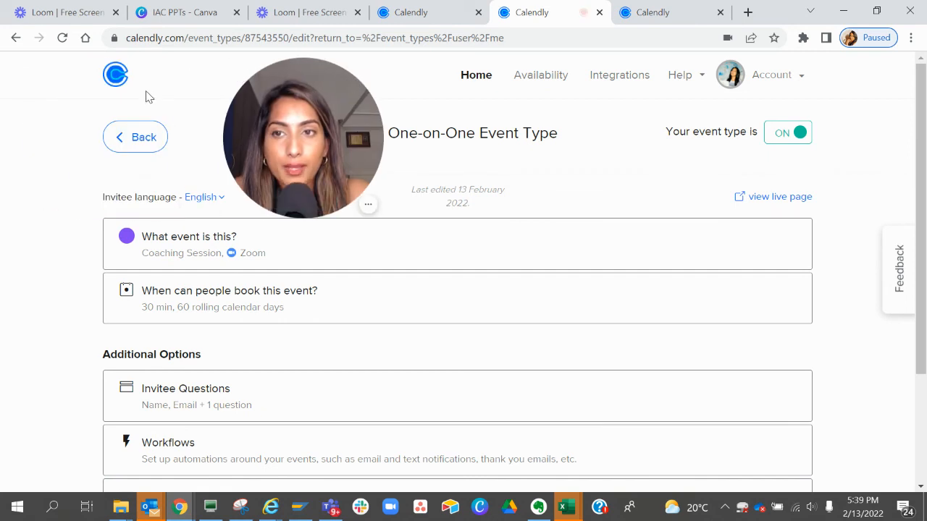
Step: Return to the home page from the event type editor and start creating a new meeting poll
{"action": "left_click", "coordinate": [113, 76]}
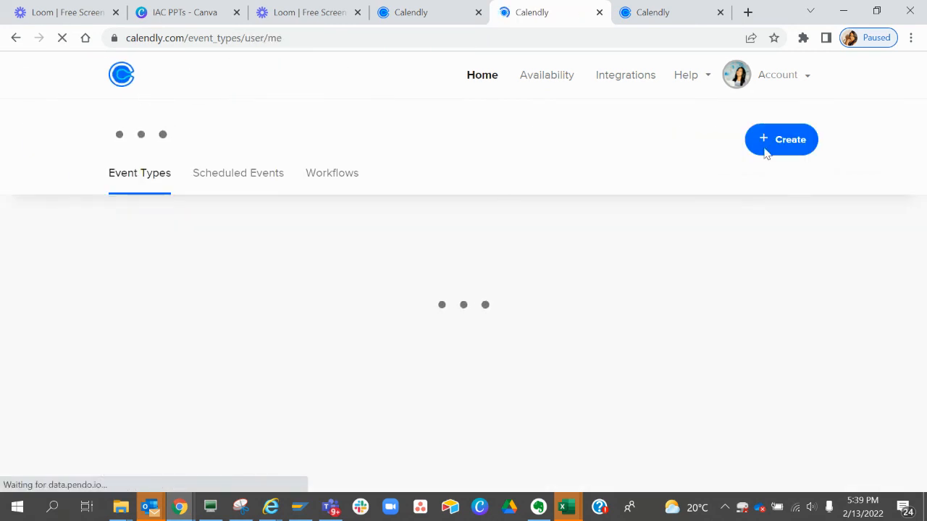
{"action": "left_click", "coordinate": [773, 143]}
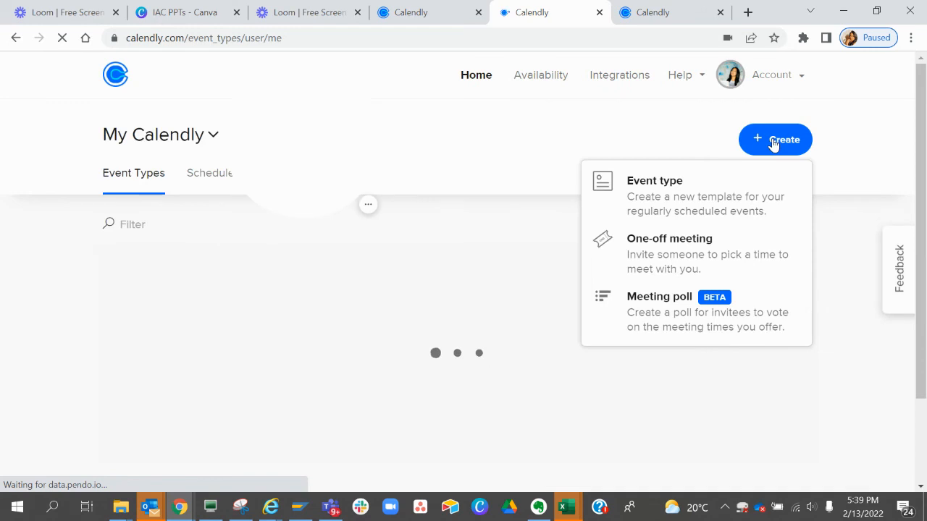
{"action": "left_click", "coordinate": [673, 312]}
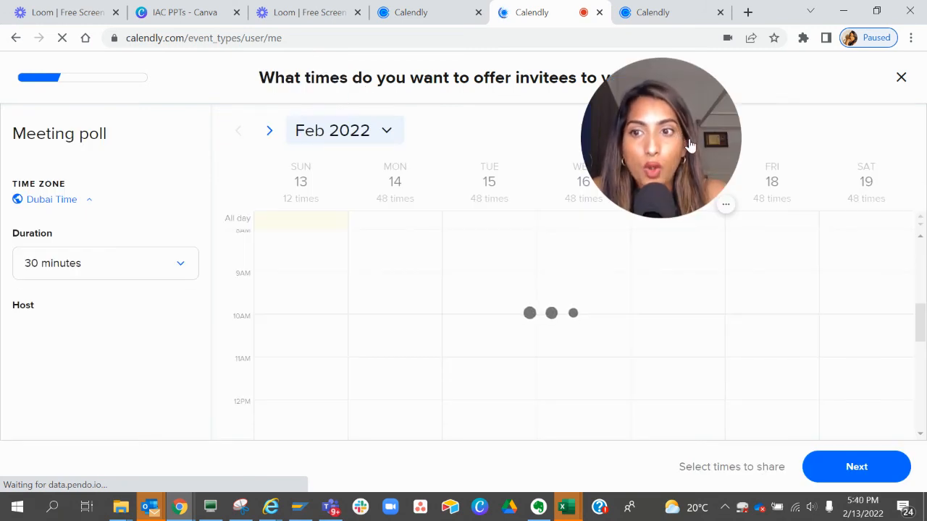
{"action": "mouse_move", "coordinate": [688, 145]}
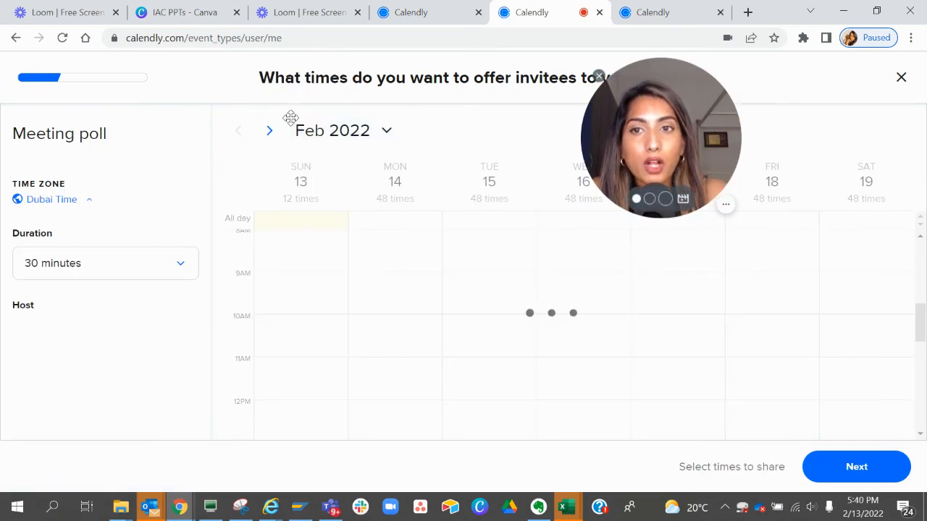
{"action": "left_click_drag", "start_coordinate": [626, 138], "coordinate": [217, 137]}
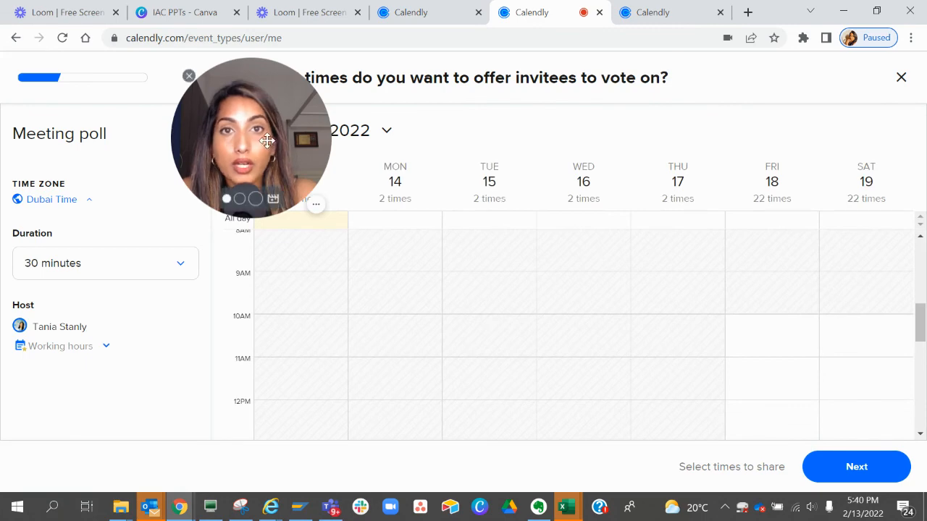
{"action": "left_click_drag", "start_coordinate": [305, 131], "coordinate": [164, 102]}
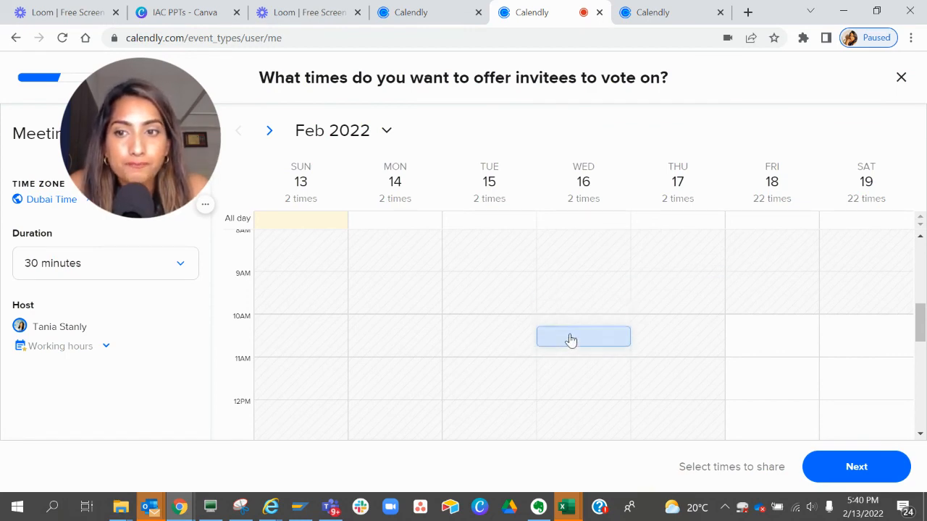
Step: Offer 30-minute poll times on February 15 at 11:30, February 16 at 10:15 and 12:00, February 17 at 09:00 and February 19 at 09:15, and continue
{"action": "left_click", "coordinate": [564, 333]}
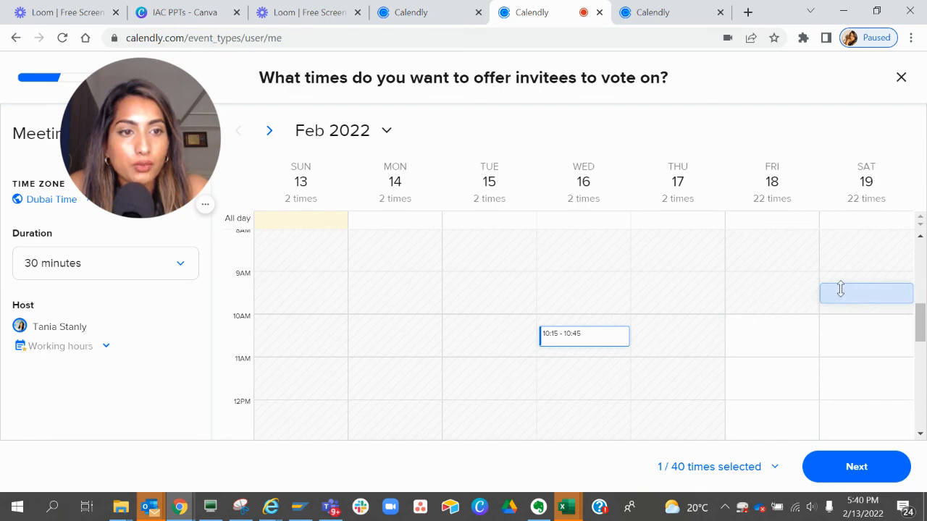
{"action": "left_click", "coordinate": [840, 288]}
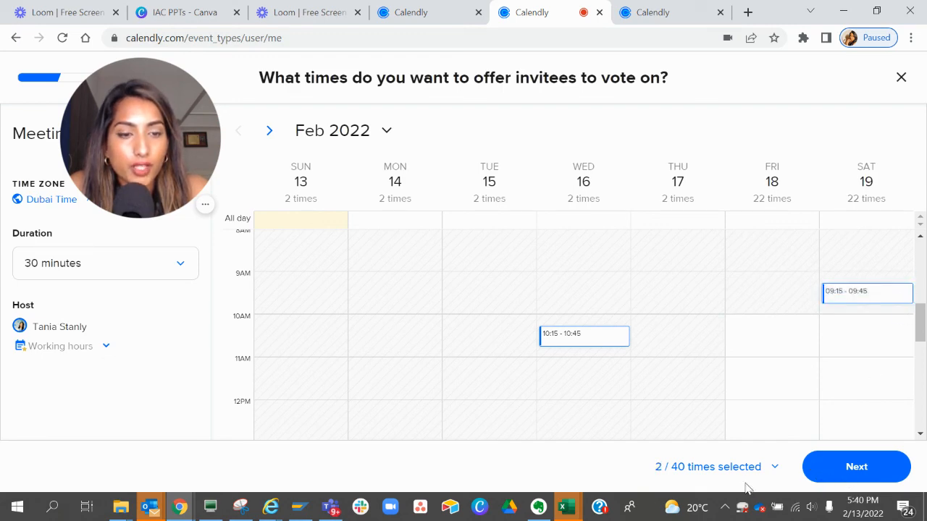
{"action": "left_click", "coordinate": [582, 409]}
{"action": "left_click", "coordinate": [488, 383]}
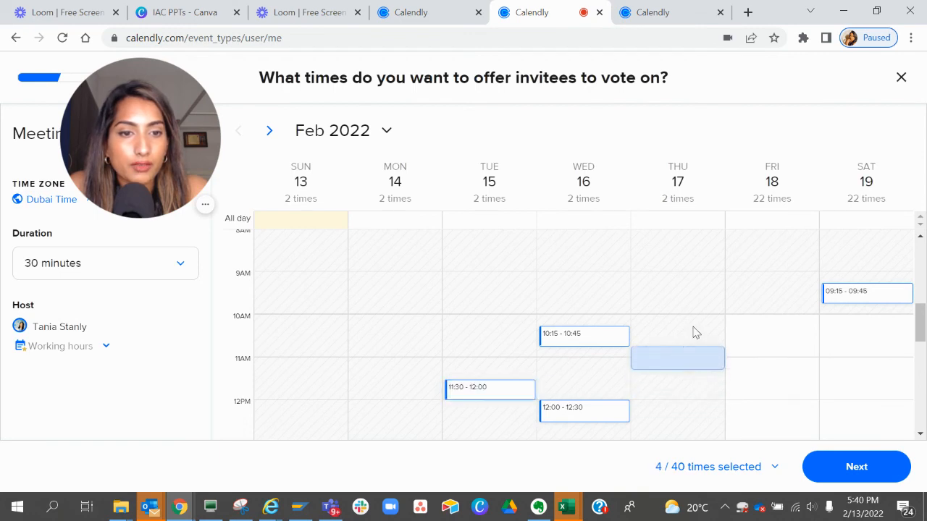
{"action": "left_click", "coordinate": [687, 279]}
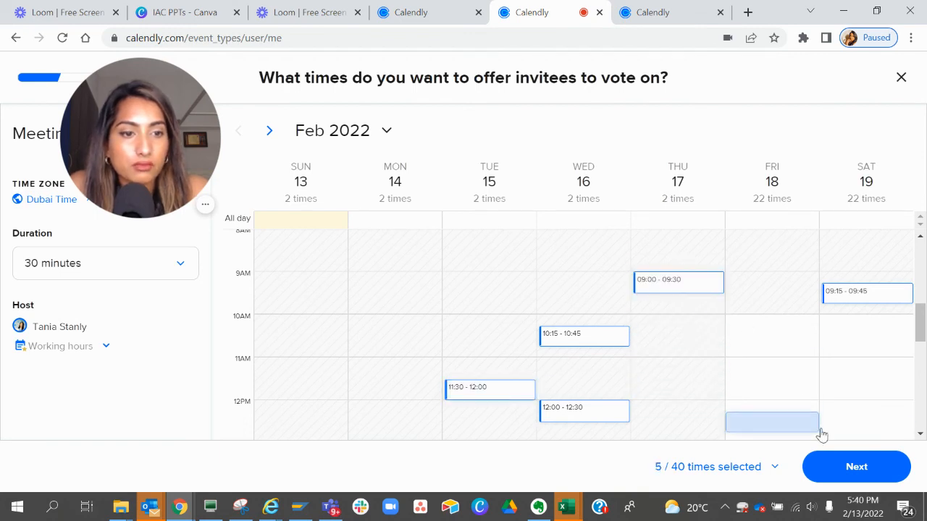
{"action": "left_click", "coordinate": [854, 466]}
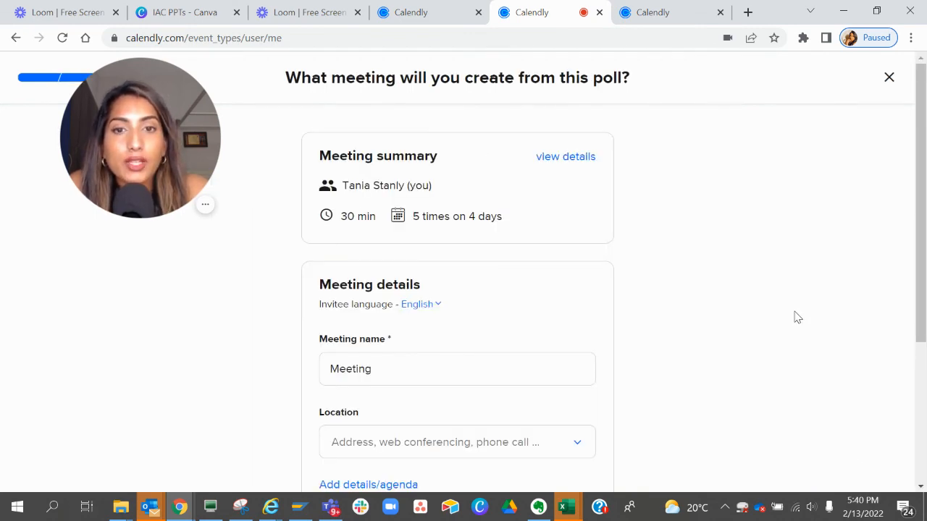
Step: Name the meeting Group Coaching with Zoom as its location, and publish the meeting poll
{"action": "scroll", "coordinate": [797, 317], "scroll_direction": "down", "scroll_amount": 2}
{"action": "scroll", "coordinate": [796, 317], "scroll_direction": "up", "scroll_amount": 2}
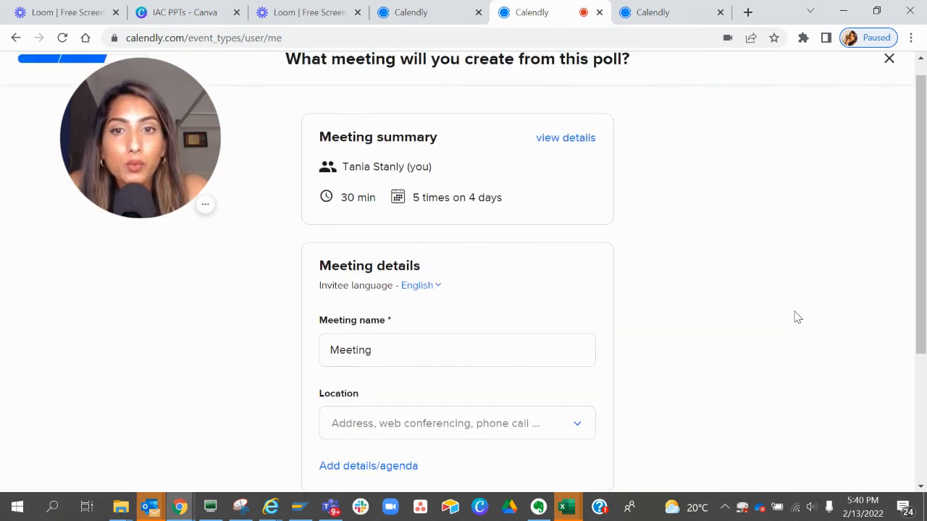
{"action": "scroll", "coordinate": [797, 317], "scroll_direction": "down", "scroll_amount": 3}
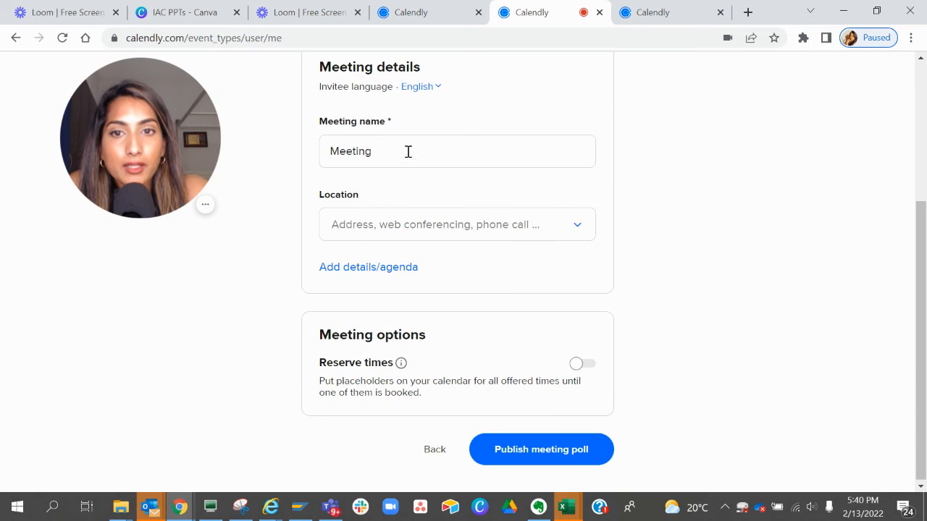
{"action": "left_click", "coordinate": [408, 151]}
{"action": "double_click", "coordinate": [407, 151]}
{"action": "type", "text": "Group Coaching"}
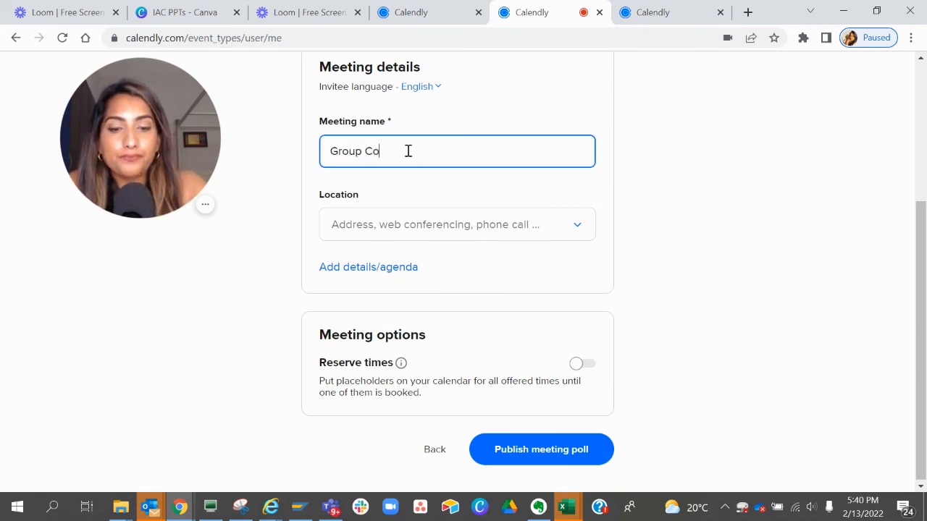
{"action": "left_click", "coordinate": [380, 226]}
{"action": "left_click", "coordinate": [380, 349]}
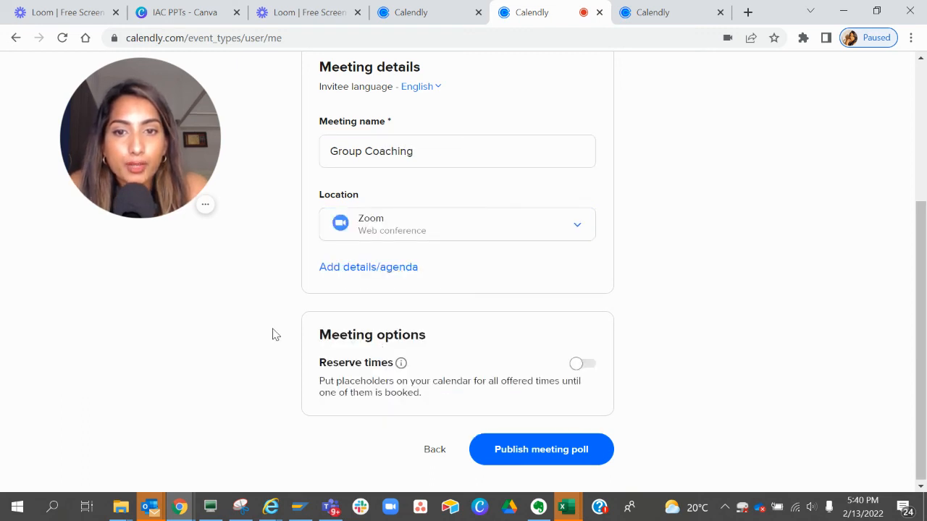
{"action": "left_click", "coordinate": [548, 453]}
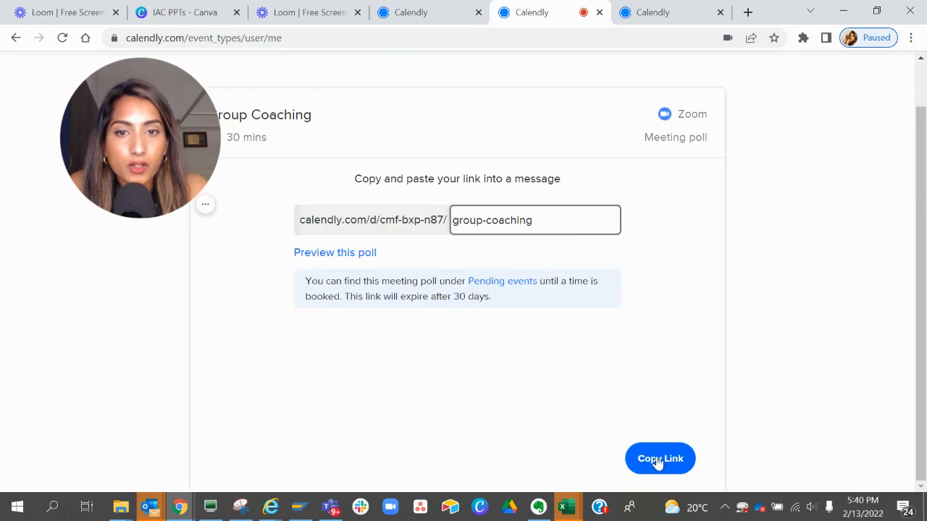
Step: Copy the Group Coaching poll's link and open it in a new browser tab
{"action": "left_click", "coordinate": [658, 460]}
{"action": "left_click", "coordinate": [672, 20]}
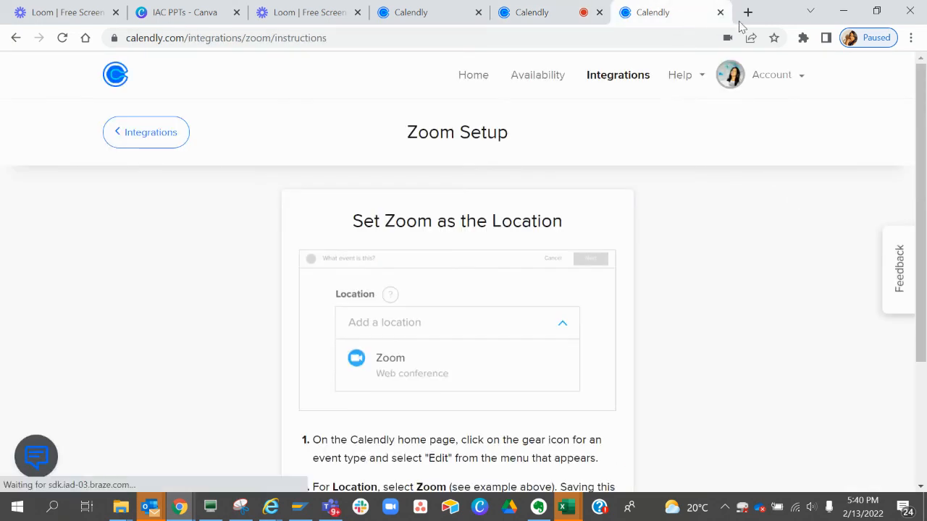
{"action": "left_click", "coordinate": [748, 12]}
{"action": "type", "text": "https://calendly.com/d/cmf-bxp-n87/group-coaching"}
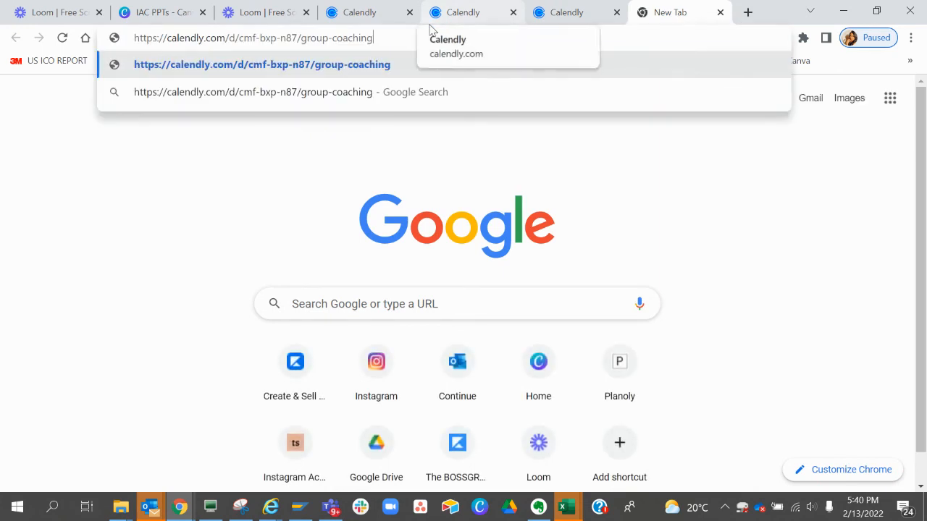
{"action": "key", "text": "Return"}
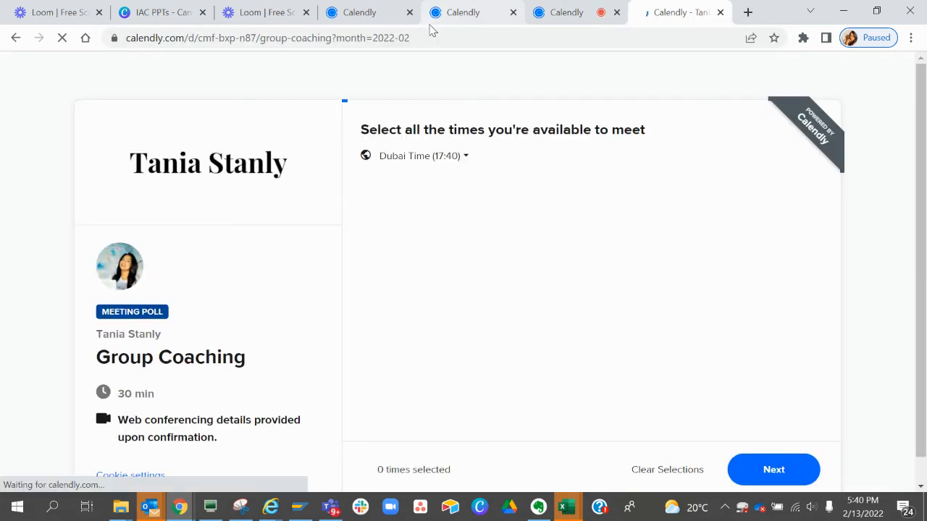
Step: Select Wednesday, February 16 at 10:15 and Thursday, February 17 at 09:00 as preferred times and continue to the name and email form
{"action": "scroll", "coordinate": [671, 231], "scroll_direction": "down", "scroll_amount": 1}
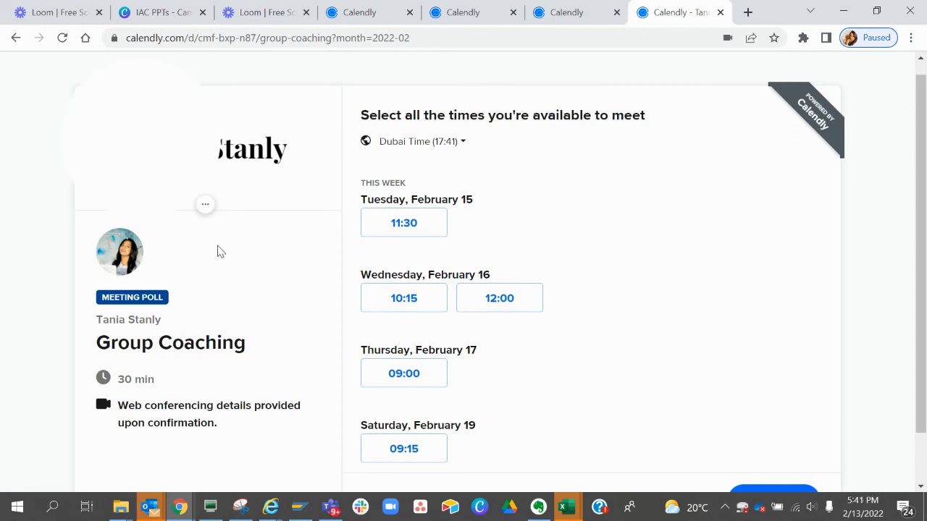
{"action": "scroll", "coordinate": [613, 293], "scroll_direction": "down", "scroll_amount": 1}
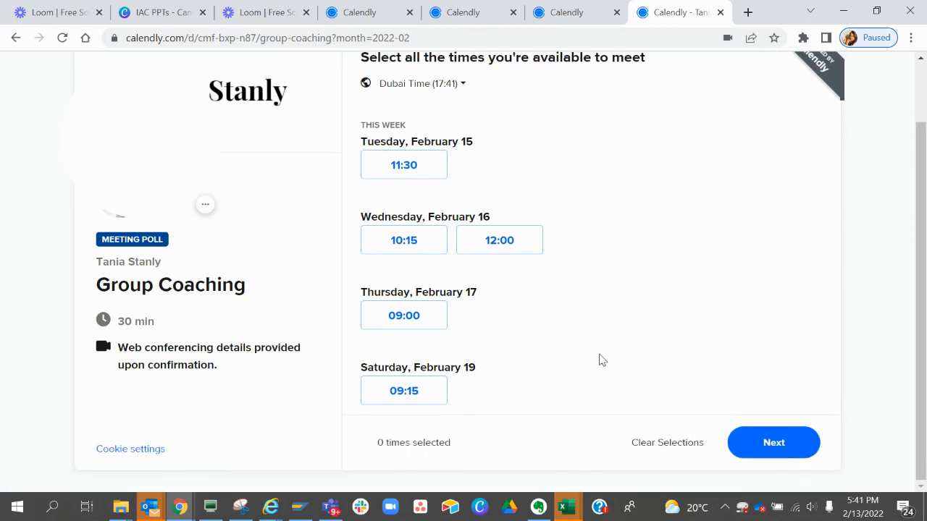
{"action": "left_click", "coordinate": [423, 245]}
{"action": "left_click", "coordinate": [410, 324]}
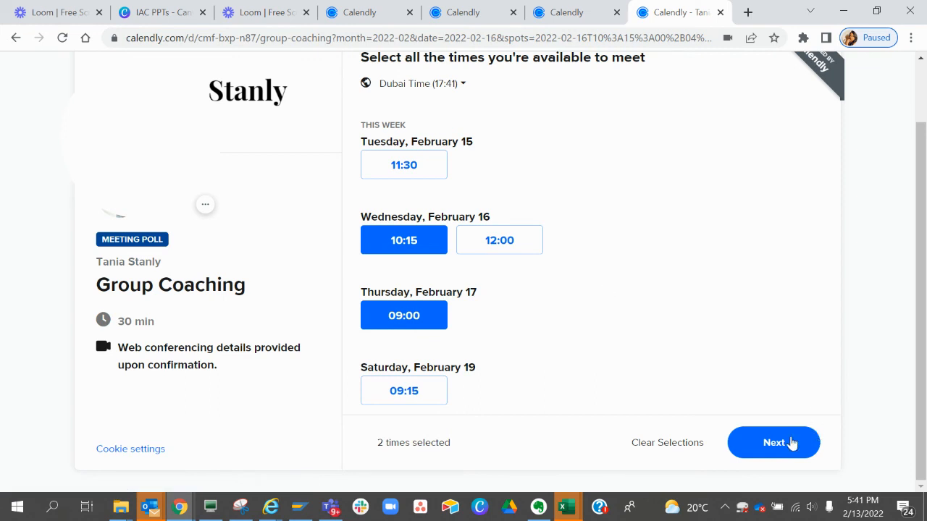
{"action": "left_click", "coordinate": [771, 443]}
{"action": "left_click", "coordinate": [405, 219]}
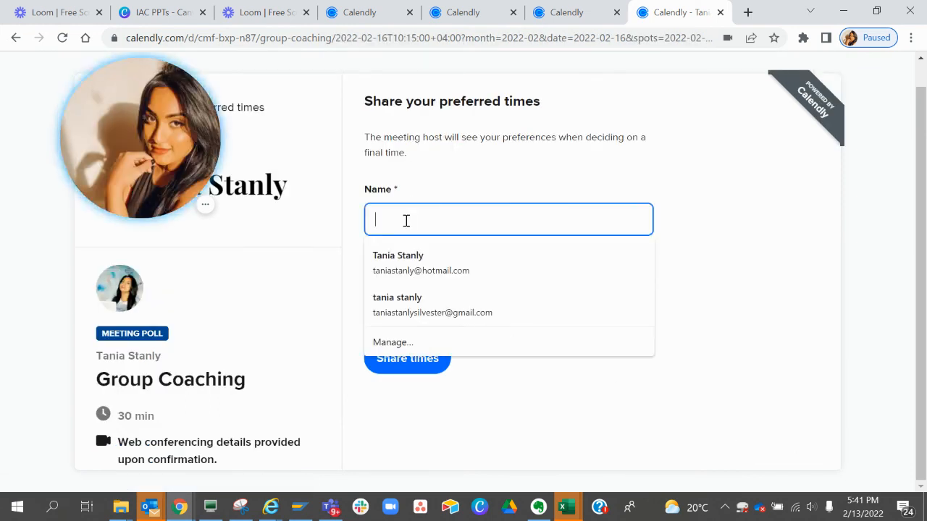
{"action": "left_click", "coordinate": [698, 251]}
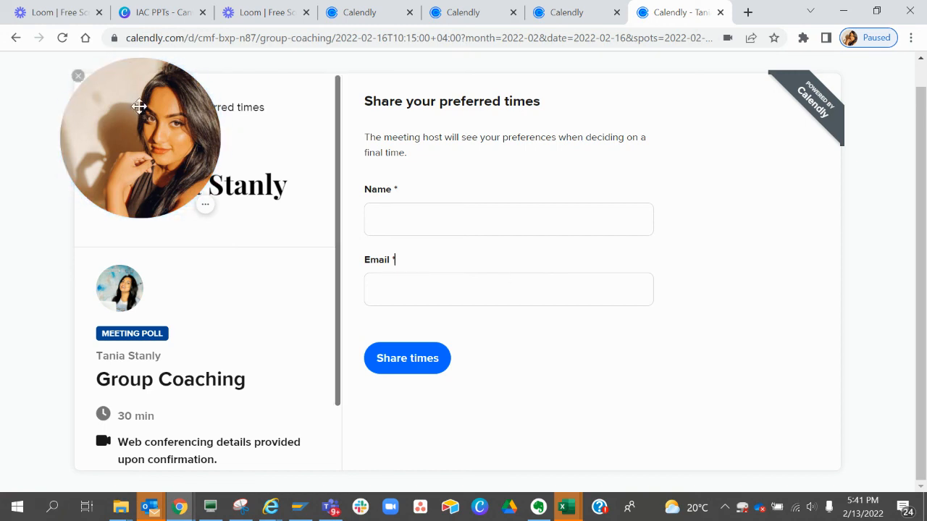
{"action": "left_click_drag", "start_coordinate": [141, 104], "coordinate": [724, 126]}
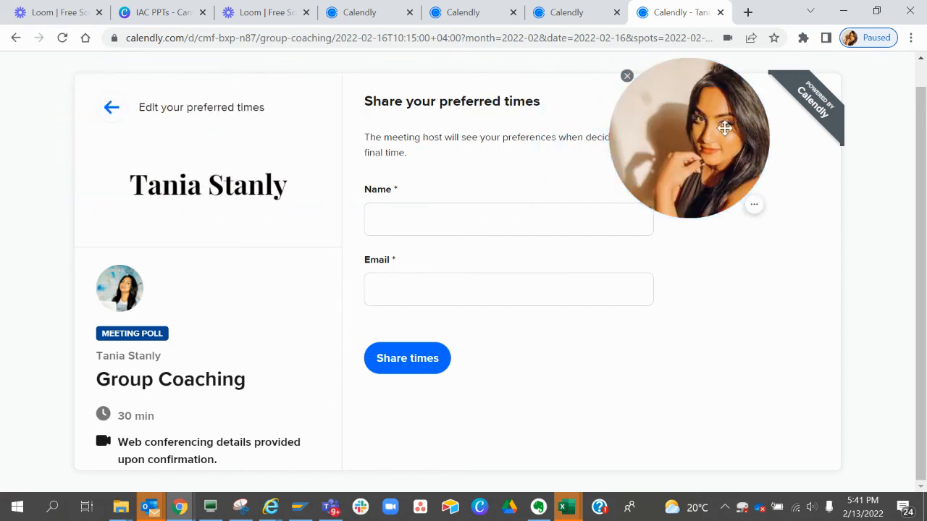
{"action": "left_click", "coordinate": [756, 208]}
{"action": "left_click_drag", "start_coordinate": [708, 153], "coordinate": [678, 144]}
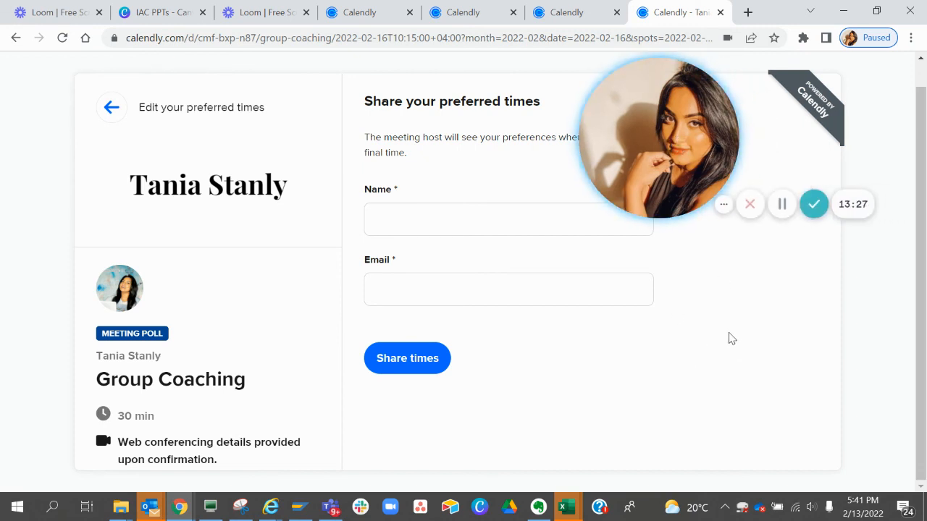